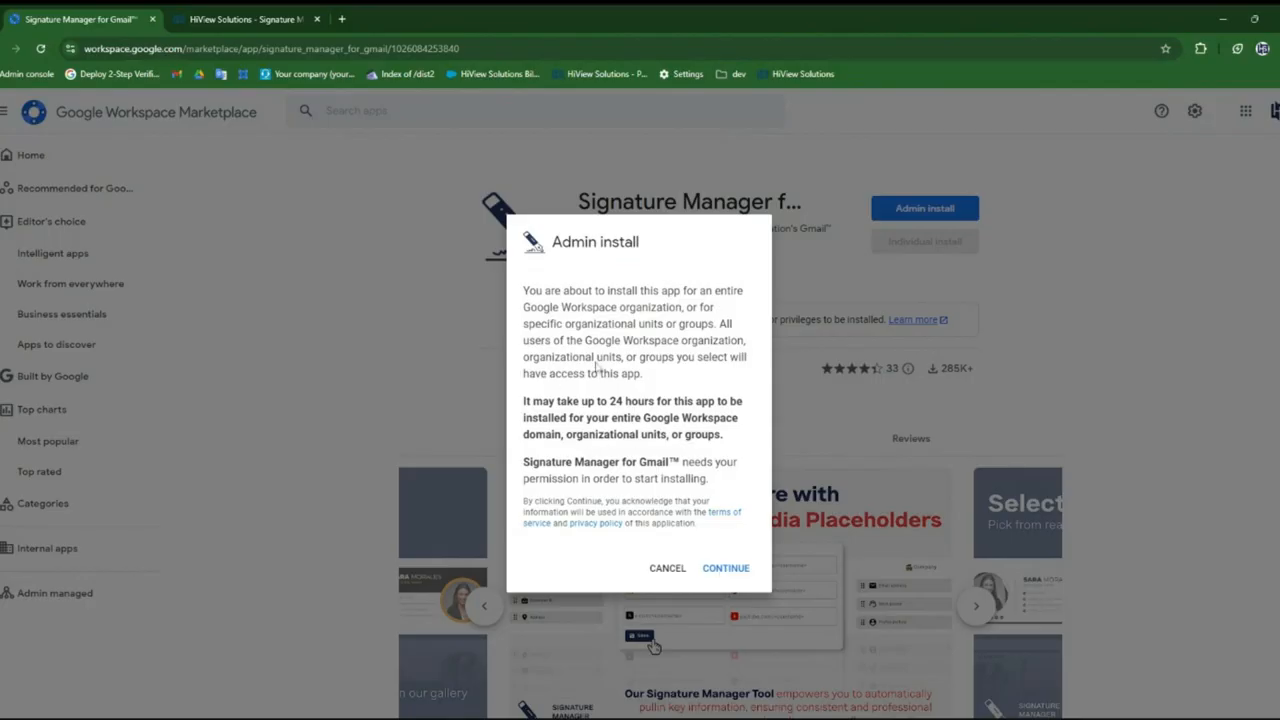
Step: Proceed with the admin install of Signature Manager for Gmail and close the post-install setup guidance
{"action": "left_click", "coordinate": [735, 575]}
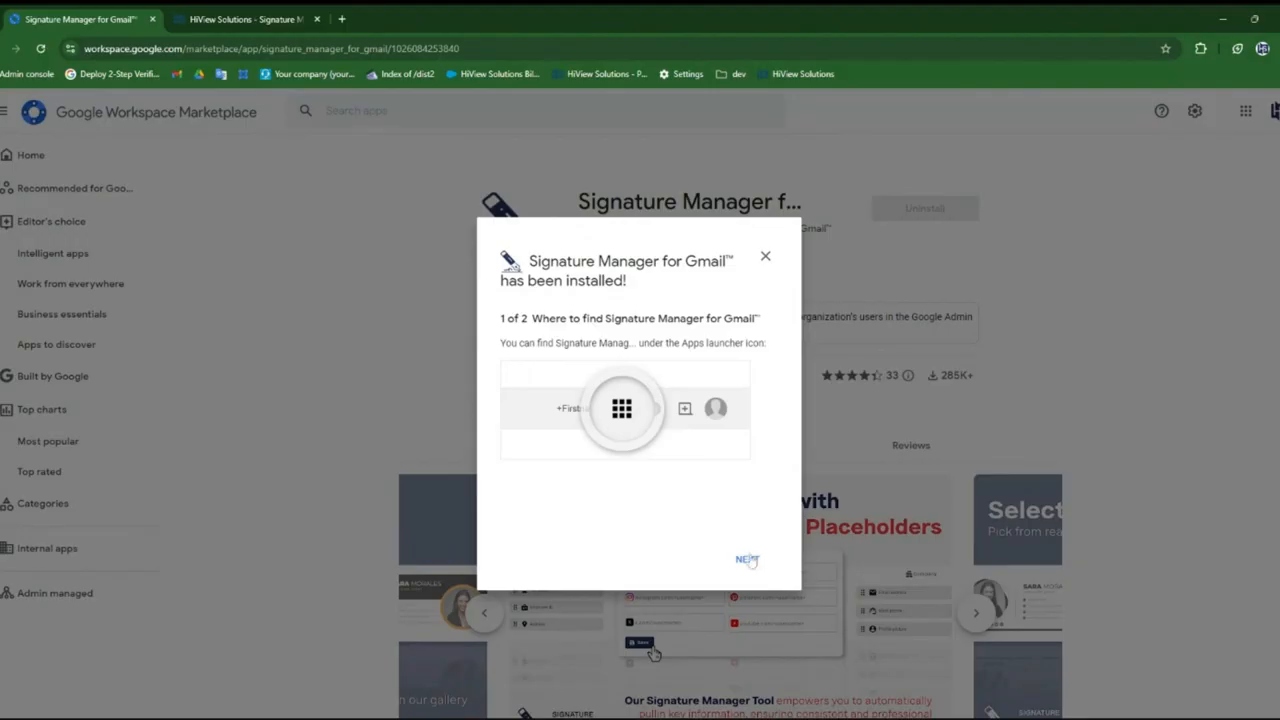
{"action": "left_click", "coordinate": [750, 566]}
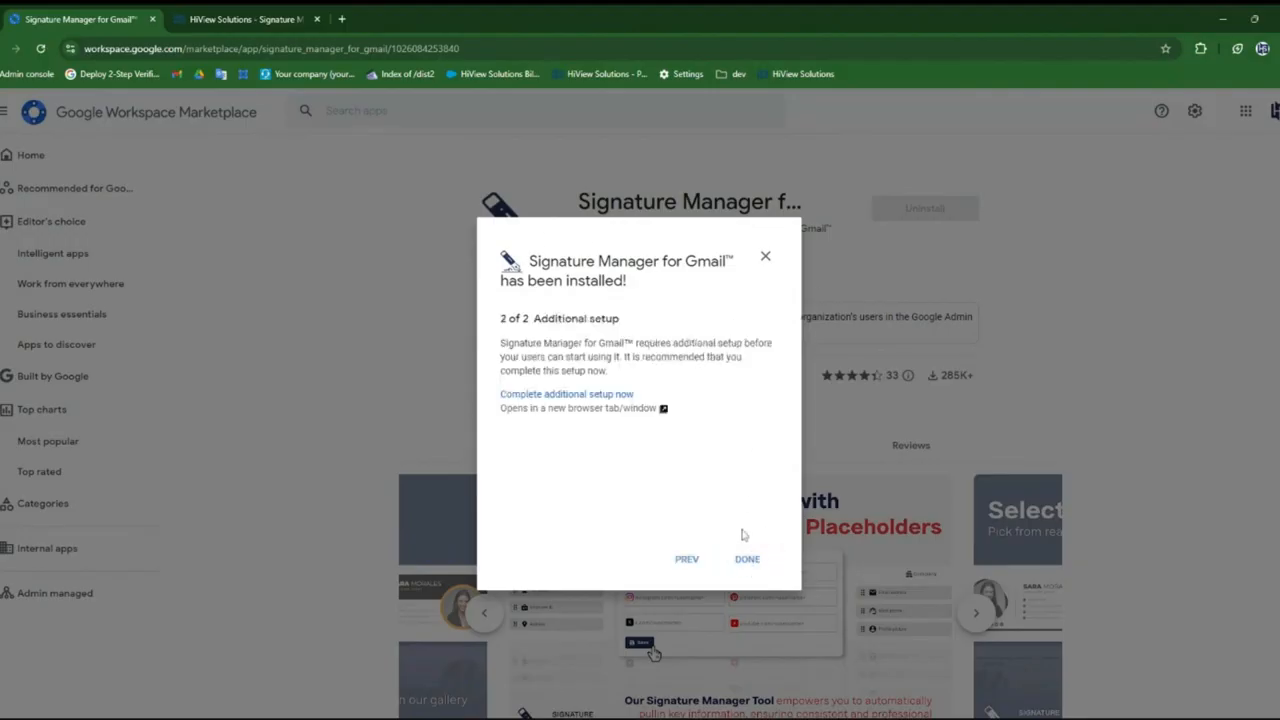
{"action": "left_click", "coordinate": [750, 563]}
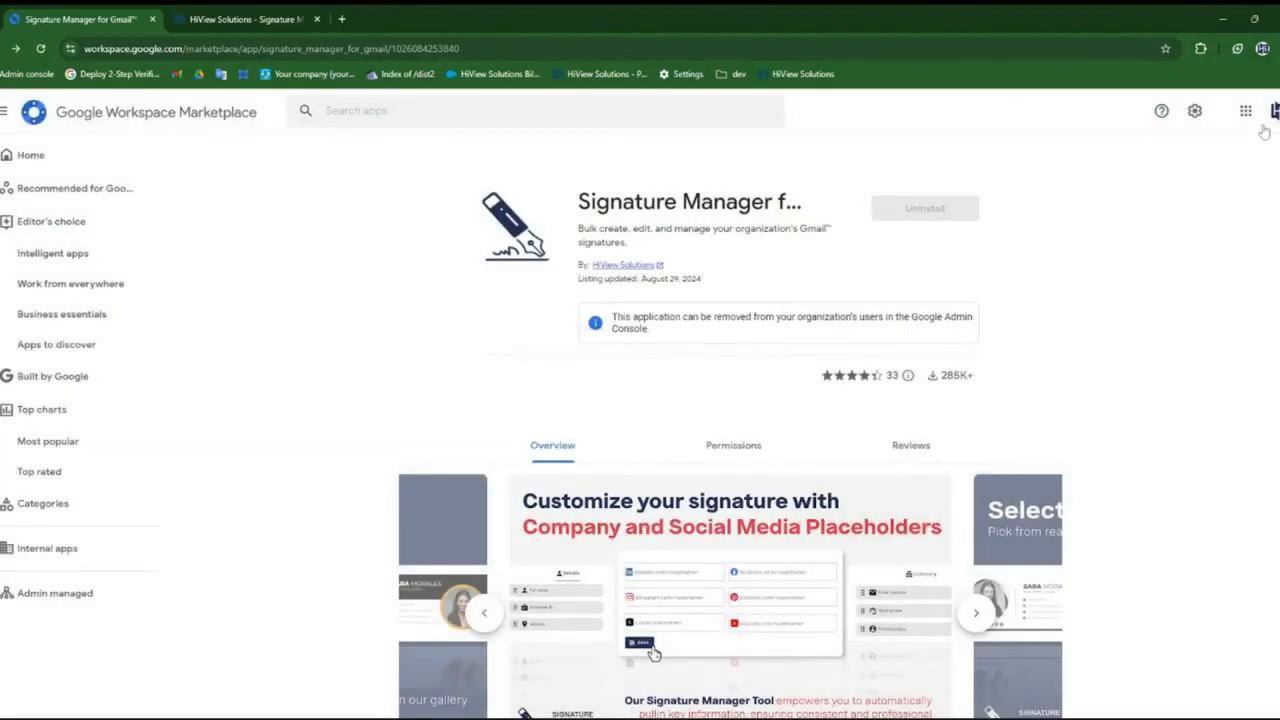
Step: Open the installed Signature Manager for Gmail from the Google apps list and sign in with Google
{"action": "left_click", "coordinate": [1247, 119]}
{"action": "scroll", "coordinate": [1105, 300], "scroll_direction": "down", "scroll_amount": 5}
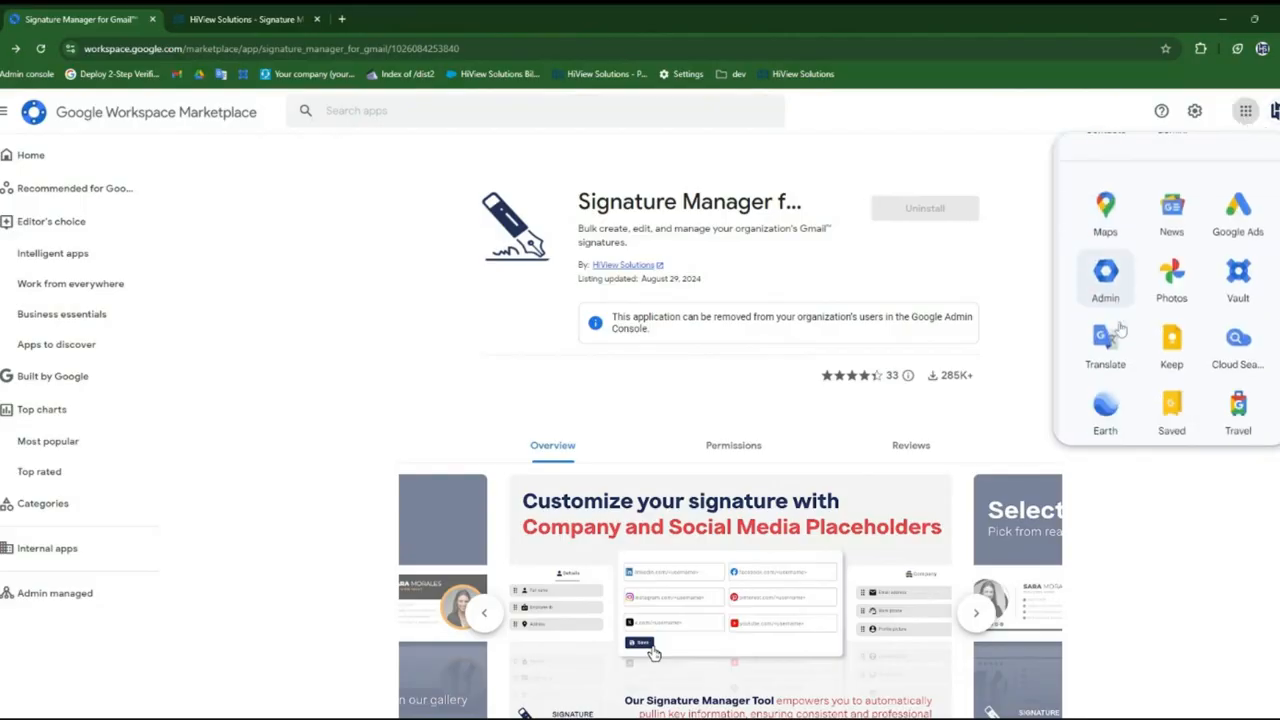
{"action": "scroll", "coordinate": [1120, 338], "scroll_direction": "down", "scroll_amount": 5}
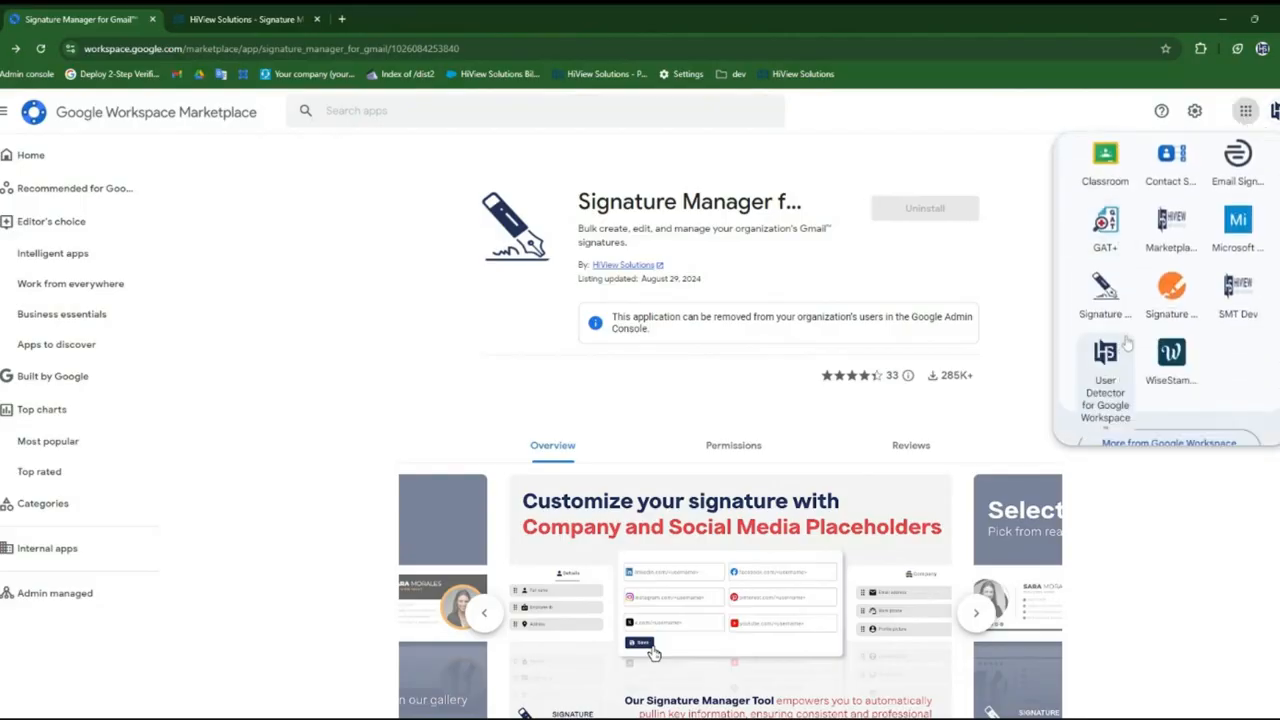
{"action": "scroll", "coordinate": [1140, 366], "scroll_direction": "down", "scroll_amount": 2}
{"action": "scroll", "coordinate": [1165, 360], "scroll_direction": "up", "scroll_amount": 3}
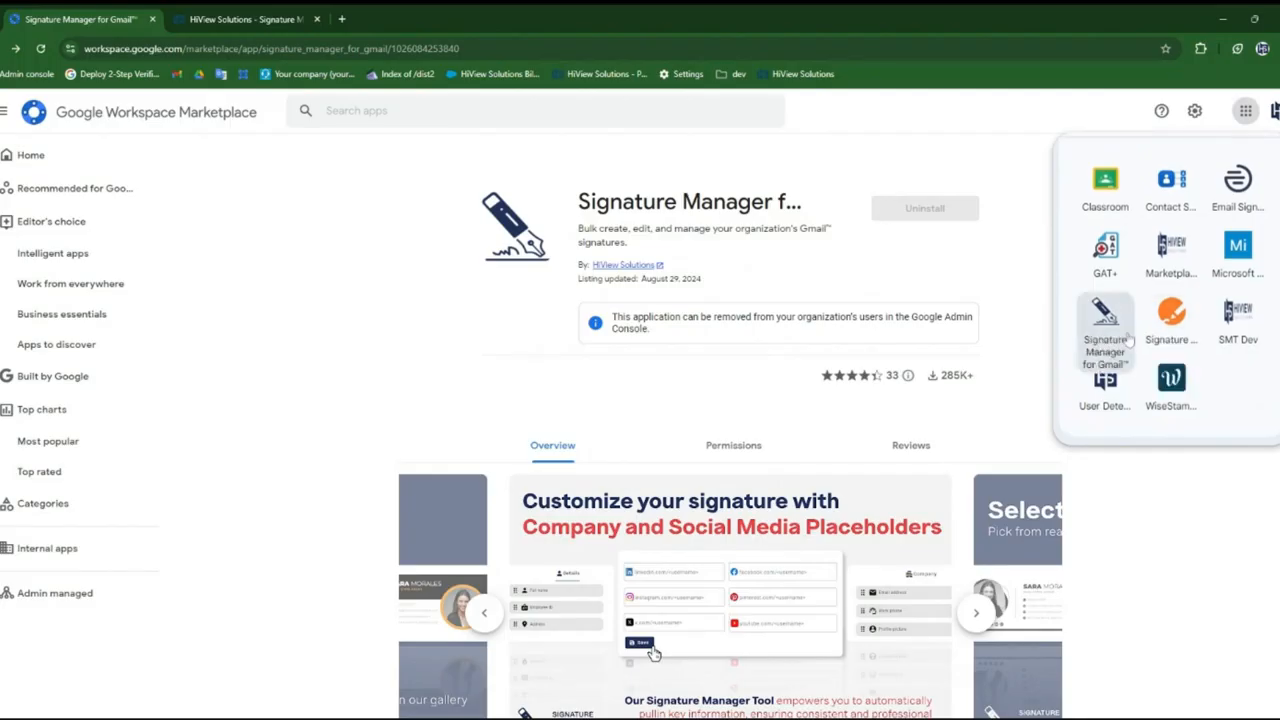
{"action": "left_click", "coordinate": [1127, 340]}
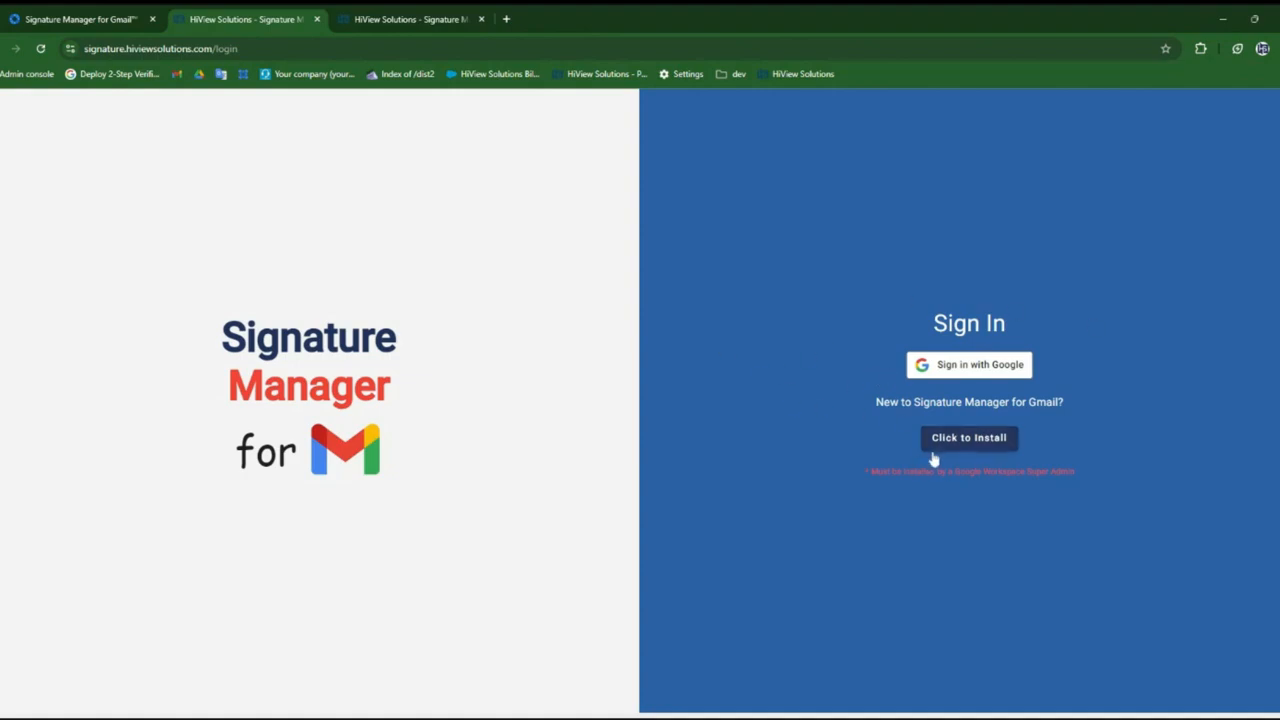
{"action": "left_click", "coordinate": [941, 376]}
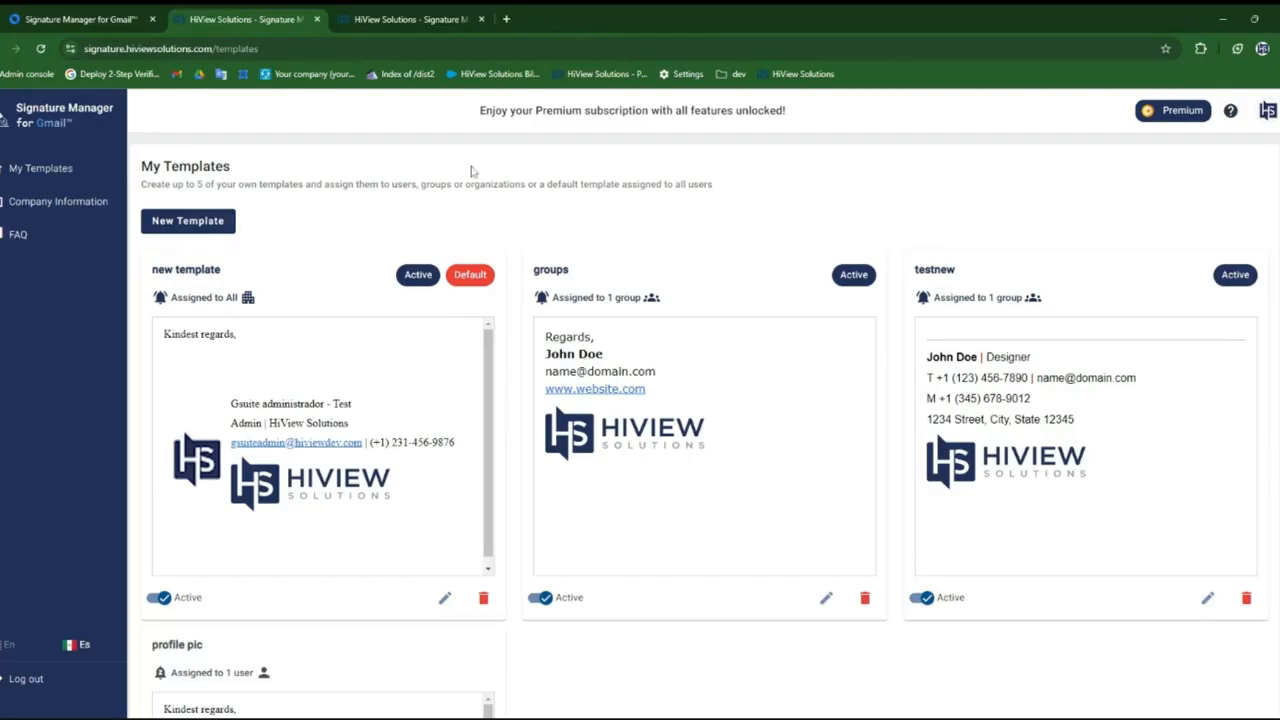
Step: Review the company information used as placeholders, including the website, address, logo URL, email and LinkedIn username fields
{"action": "left_click", "coordinate": [43, 205]}
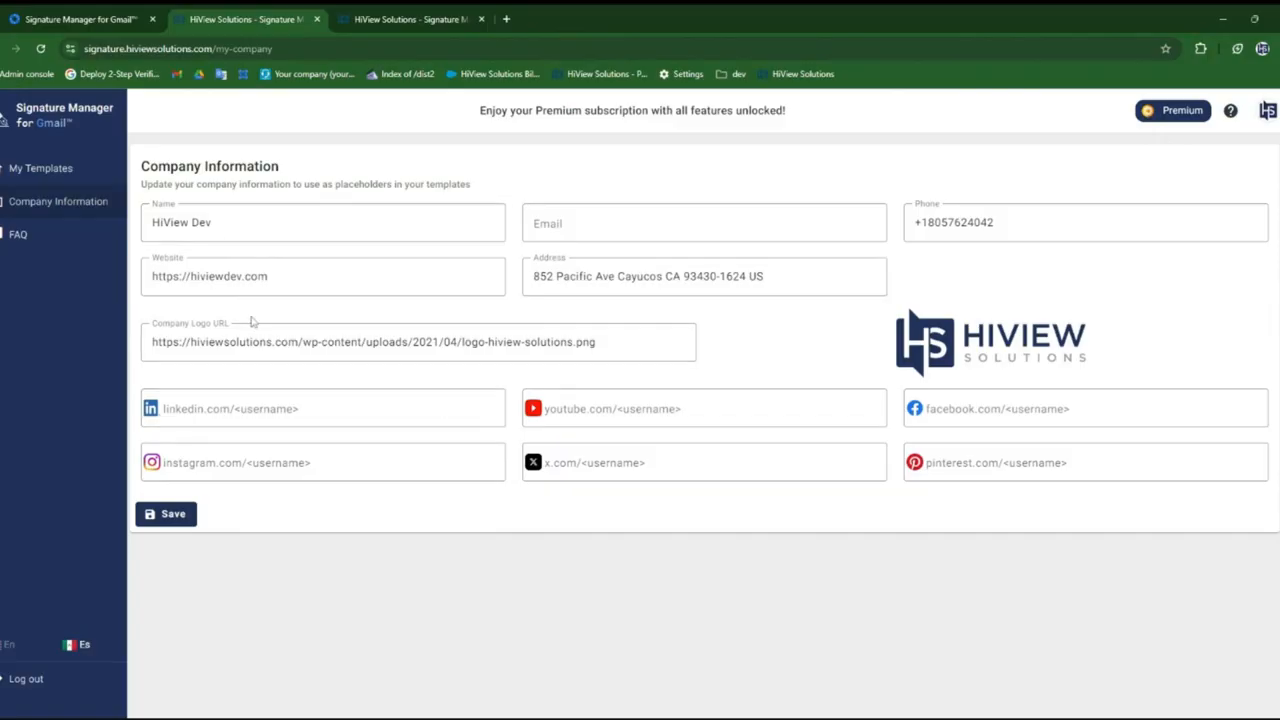
{"action": "left_click", "coordinate": [384, 270]}
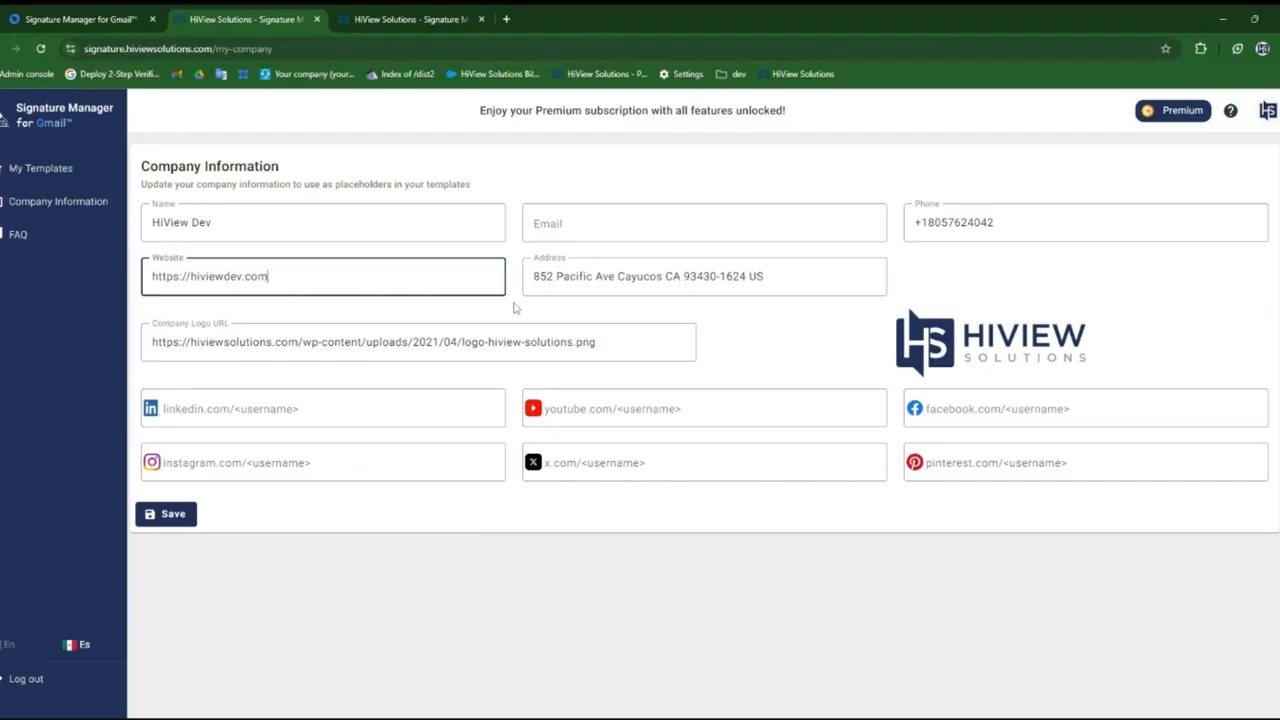
{"action": "left_click", "coordinate": [610, 276]}
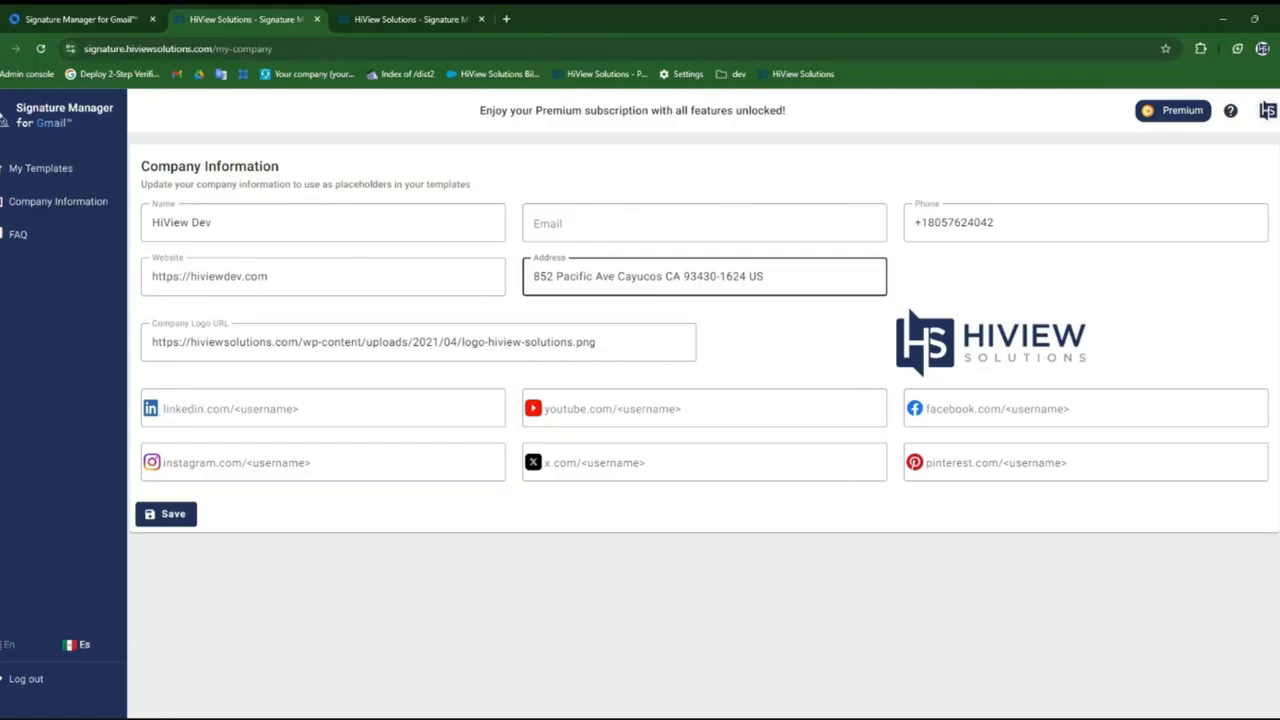
{"action": "left_click_drag", "start_coordinate": [672, 342], "coordinate": [177, 347]}
{"action": "left_click", "coordinate": [230, 343]}
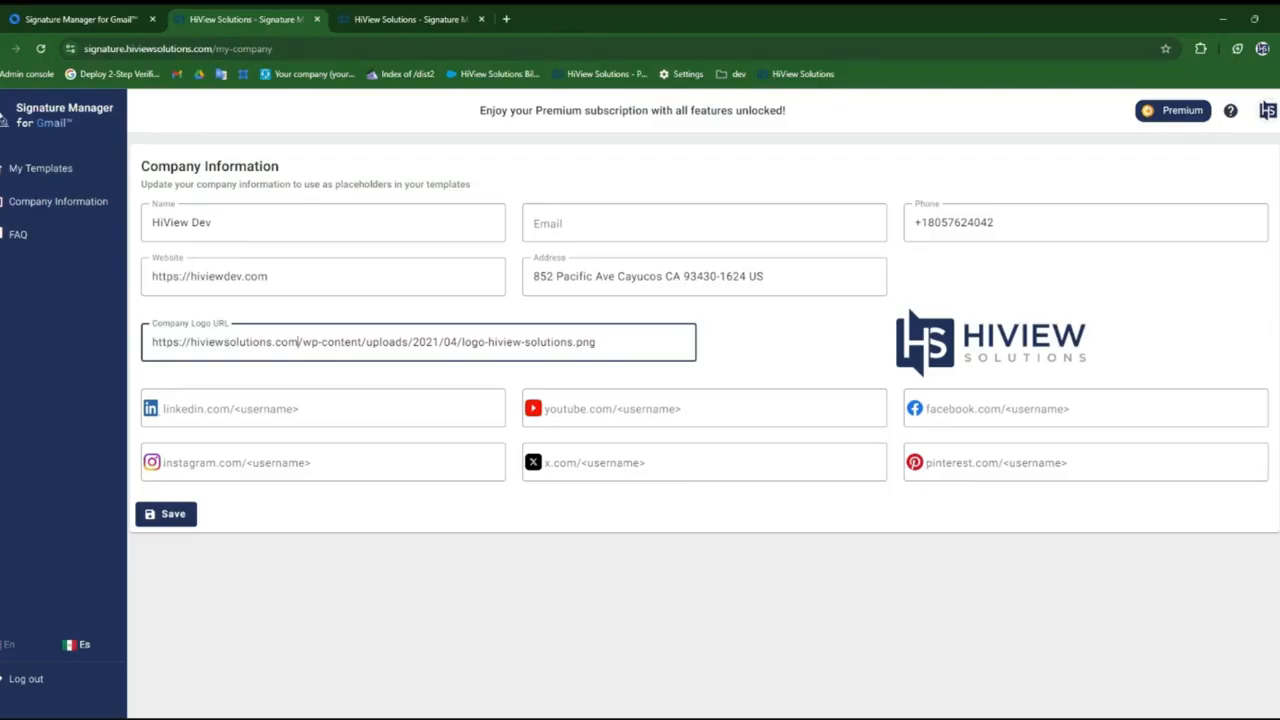
{"action": "left_click_drag", "start_coordinate": [598, 342], "coordinate": [134, 352]}
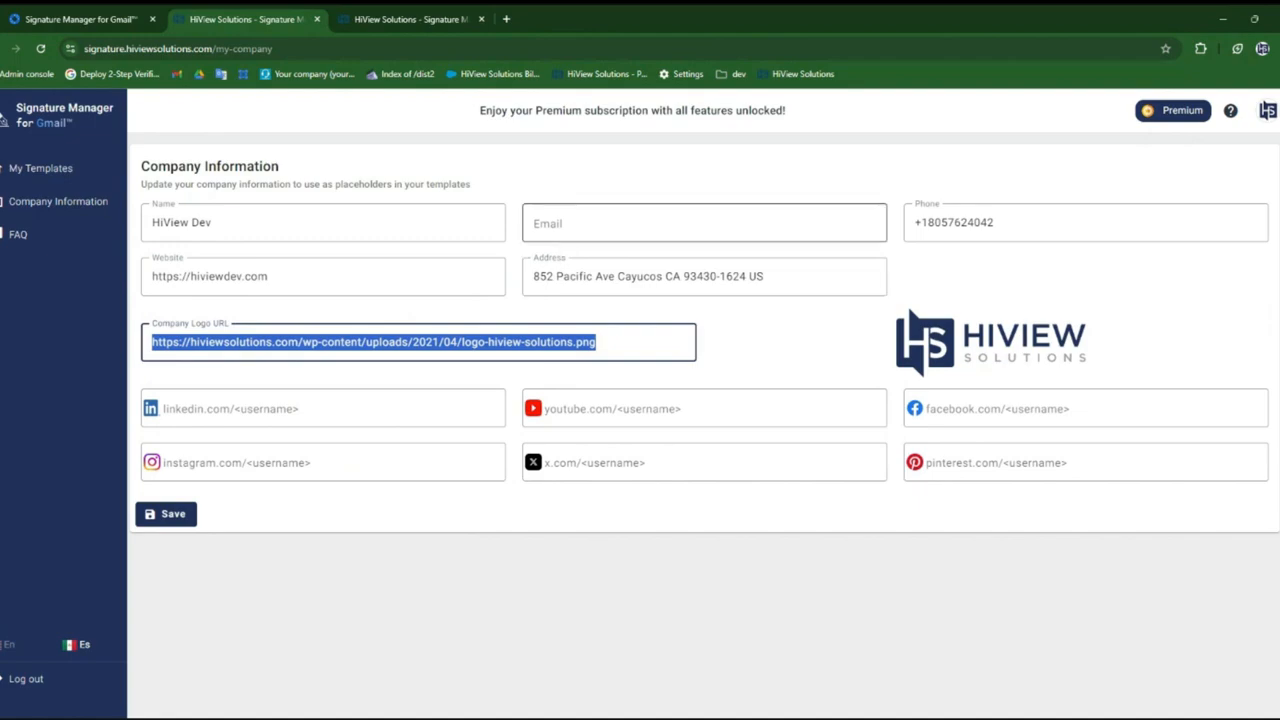
{"action": "left_click", "coordinate": [660, 223]}
{"action": "left_click", "coordinate": [274, 371]}
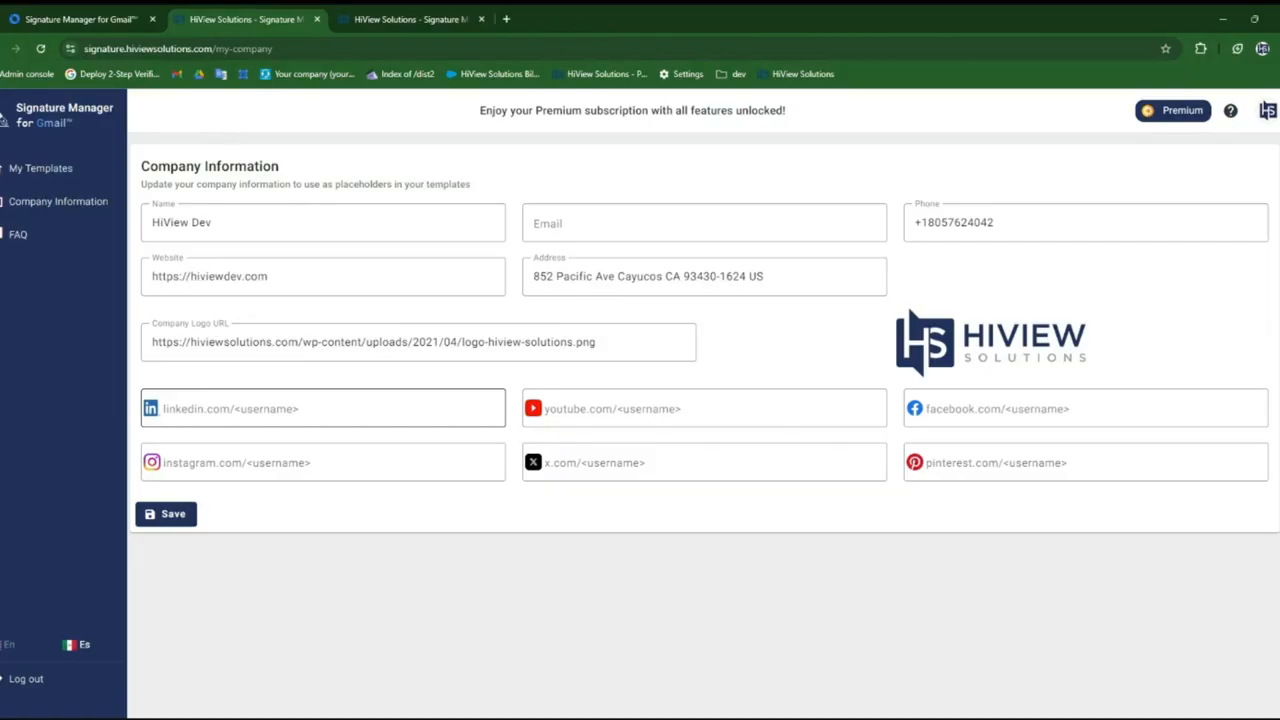
{"action": "left_click", "coordinate": [300, 408]}
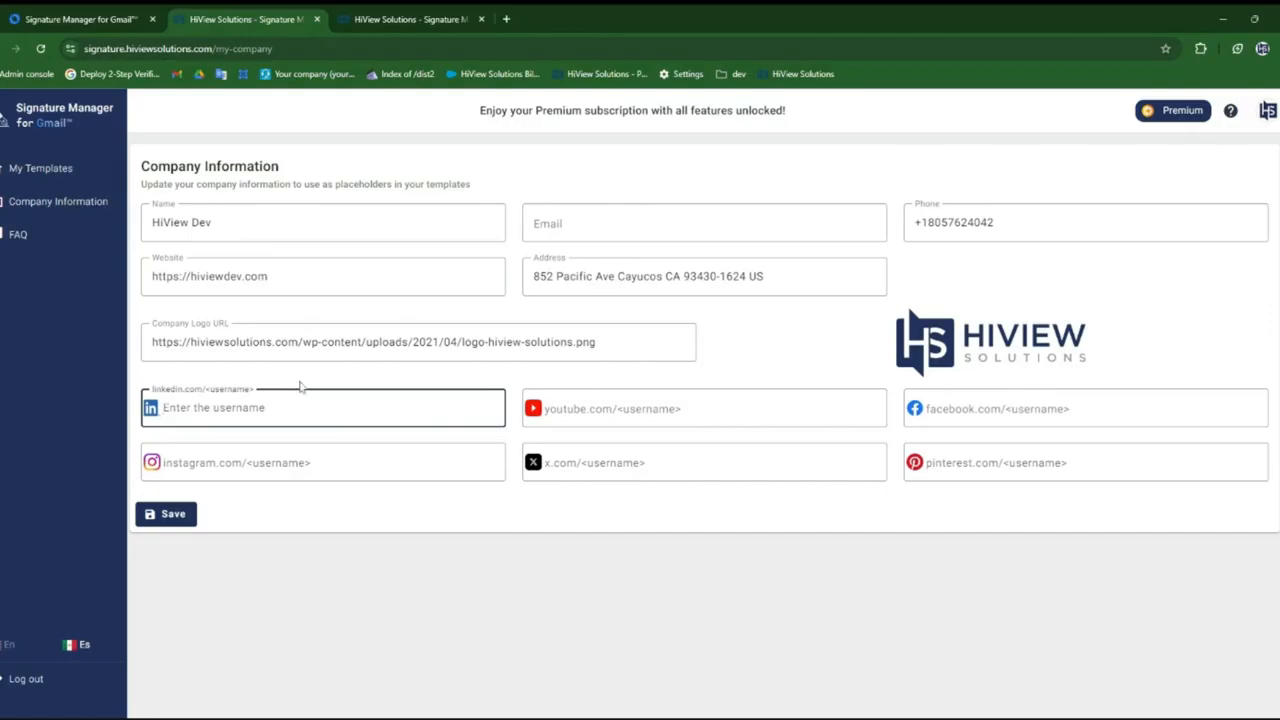
{"action": "left_click", "coordinate": [257, 130]}
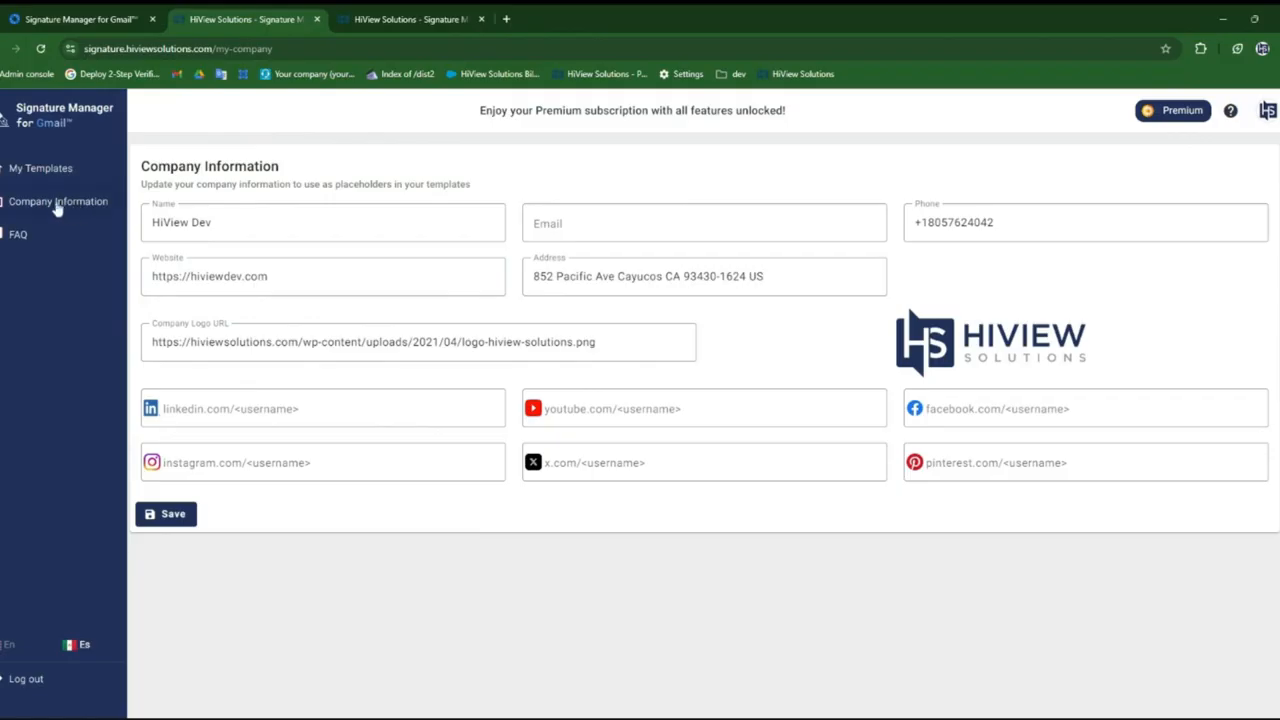
Step: Return to the signature templates and toggle the default template's active status off and back on
{"action": "left_click", "coordinate": [35, 172]}
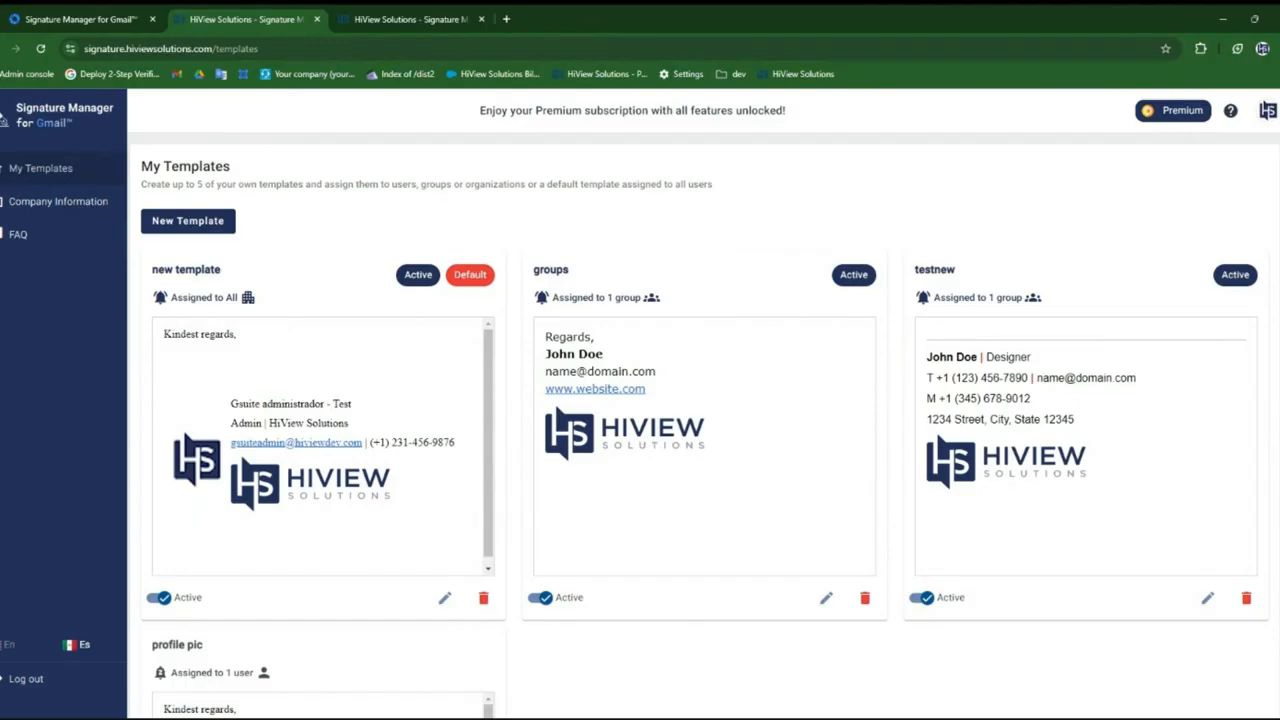
{"action": "left_click", "coordinate": [157, 597]}
{"action": "left_click", "coordinate": [154, 597]}
Step: Start a new template by searching existing signatures for "gsuite" and loading the matching administrator account's signature
{"action": "left_click", "coordinate": [192, 221]}
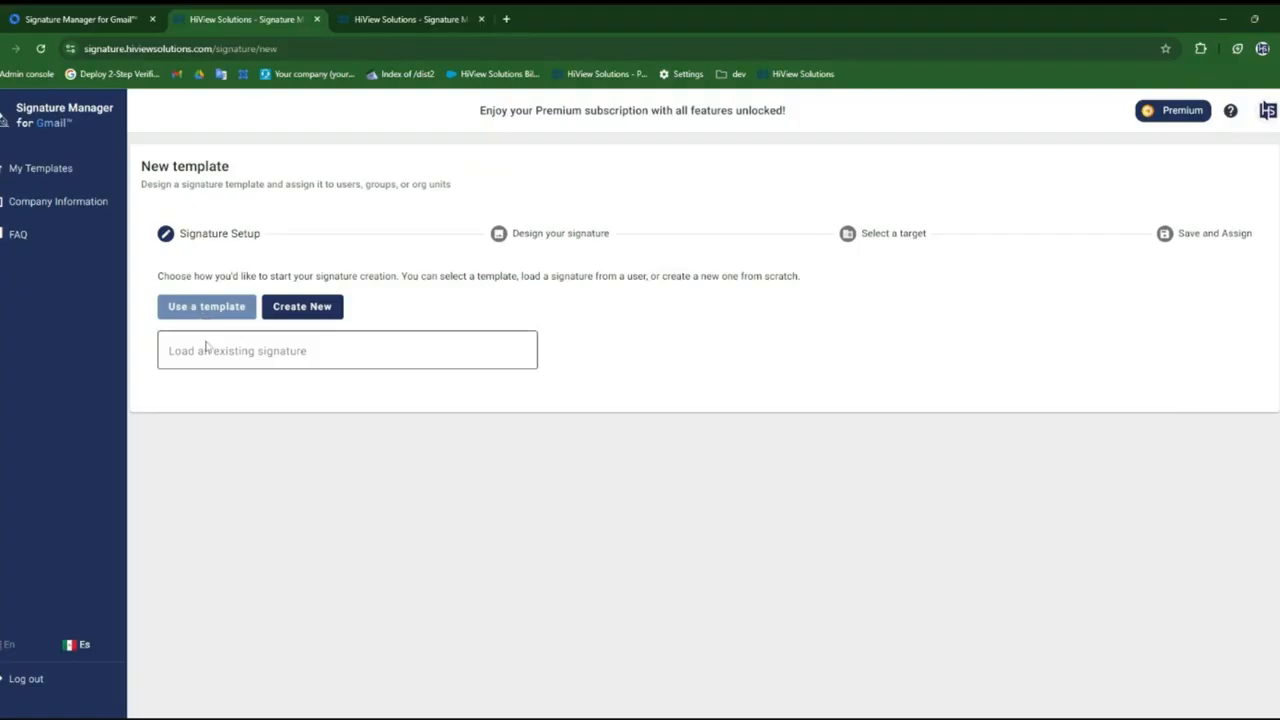
{"action": "left_click", "coordinate": [240, 350]}
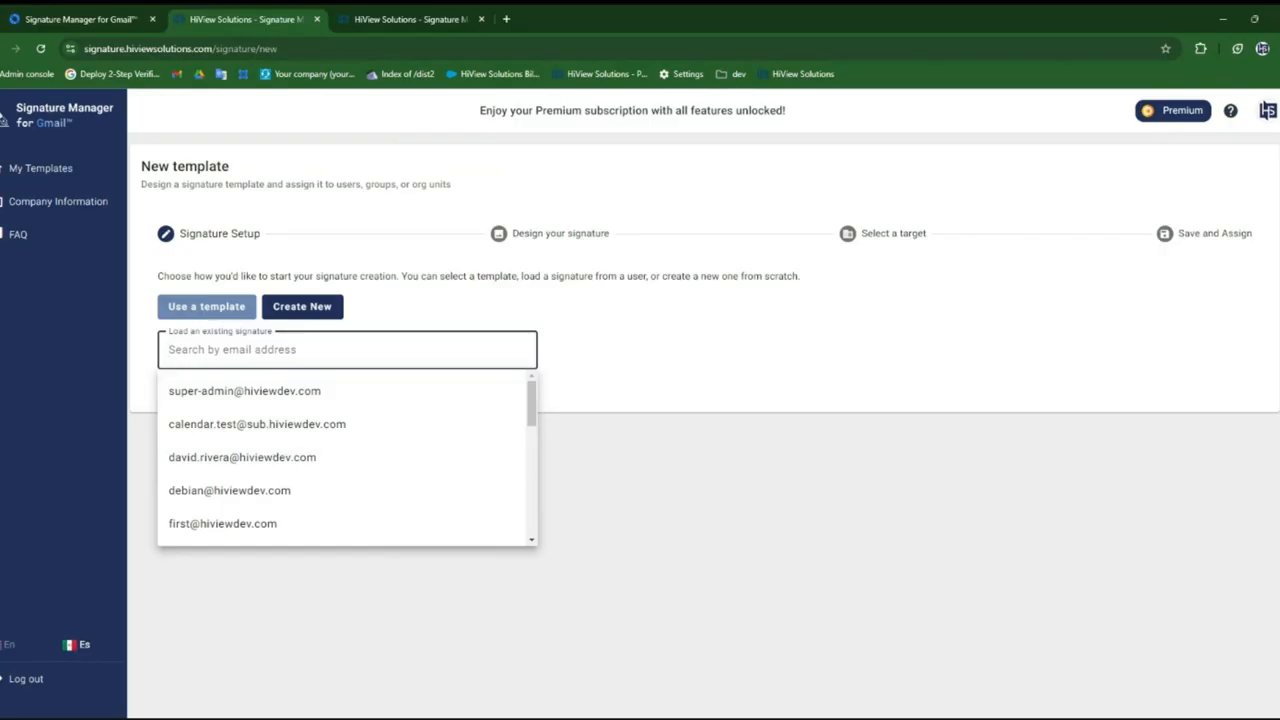
{"action": "type", "text": "gsuite"}
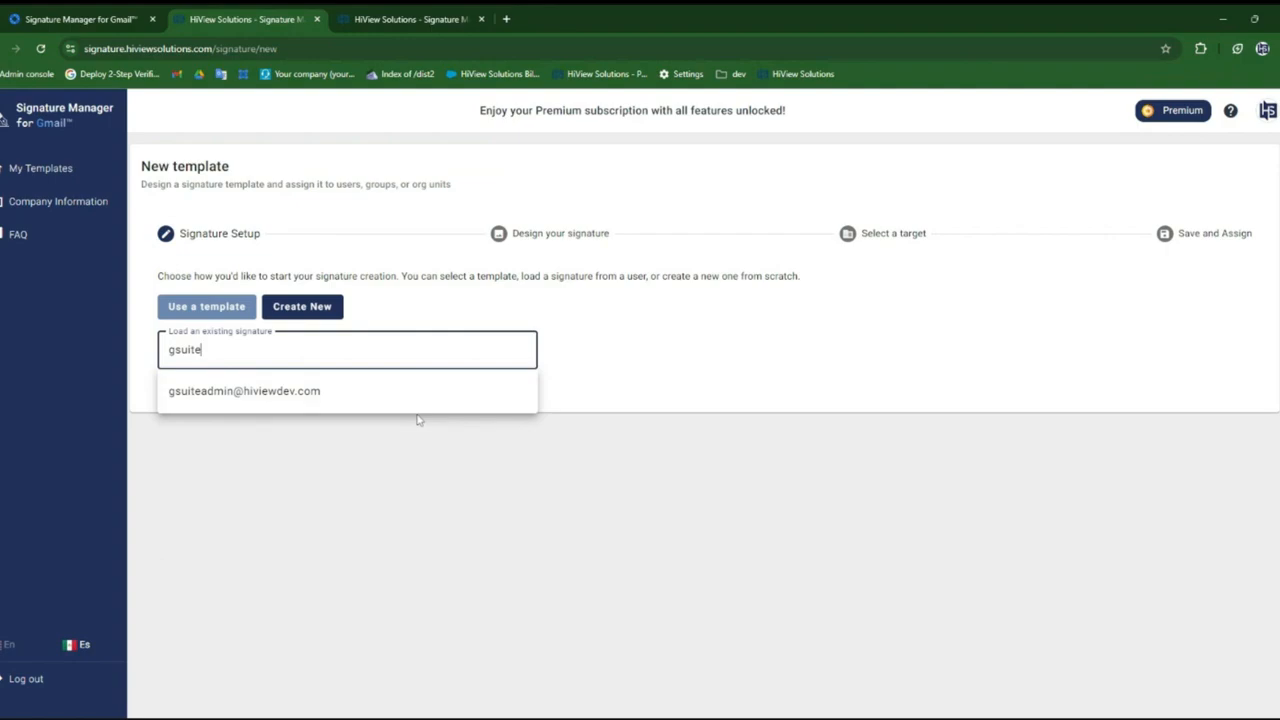
{"action": "left_click", "coordinate": [308, 397]}
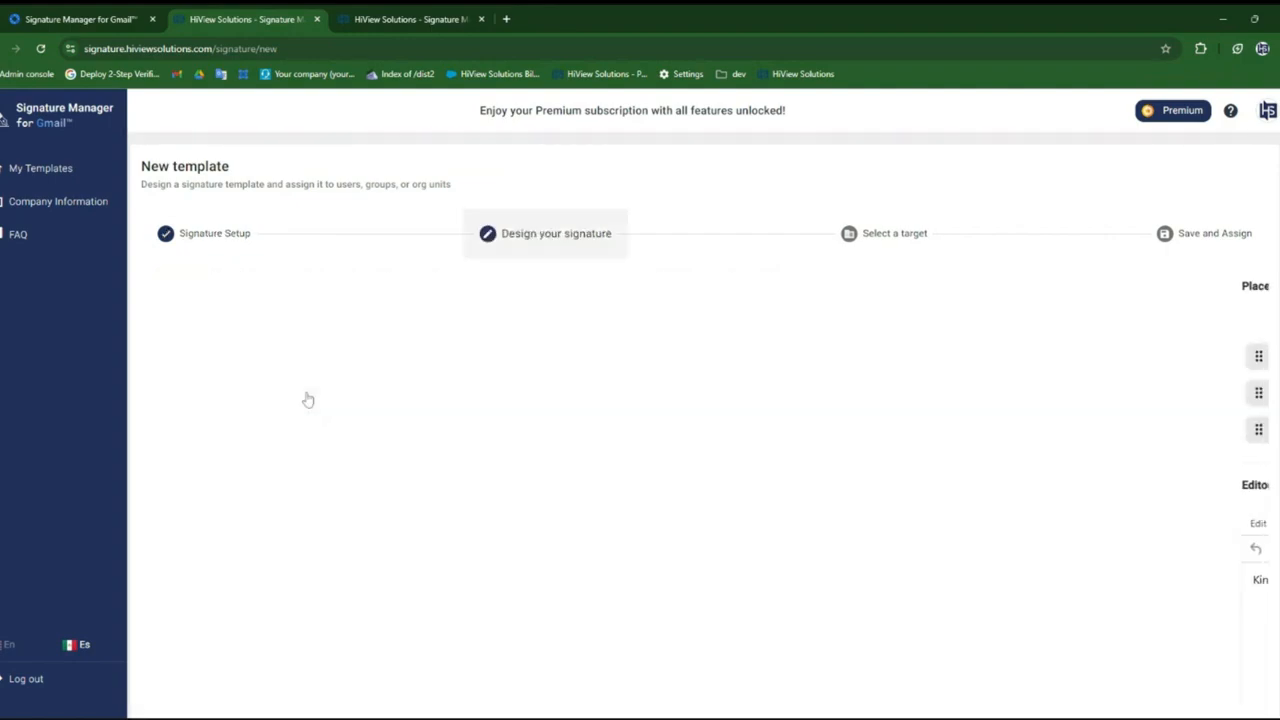
Step: Examine the loaded signature's contact details and logos in the template editor
{"action": "scroll", "coordinate": [388, 492], "scroll_direction": "down", "scroll_amount": 2}
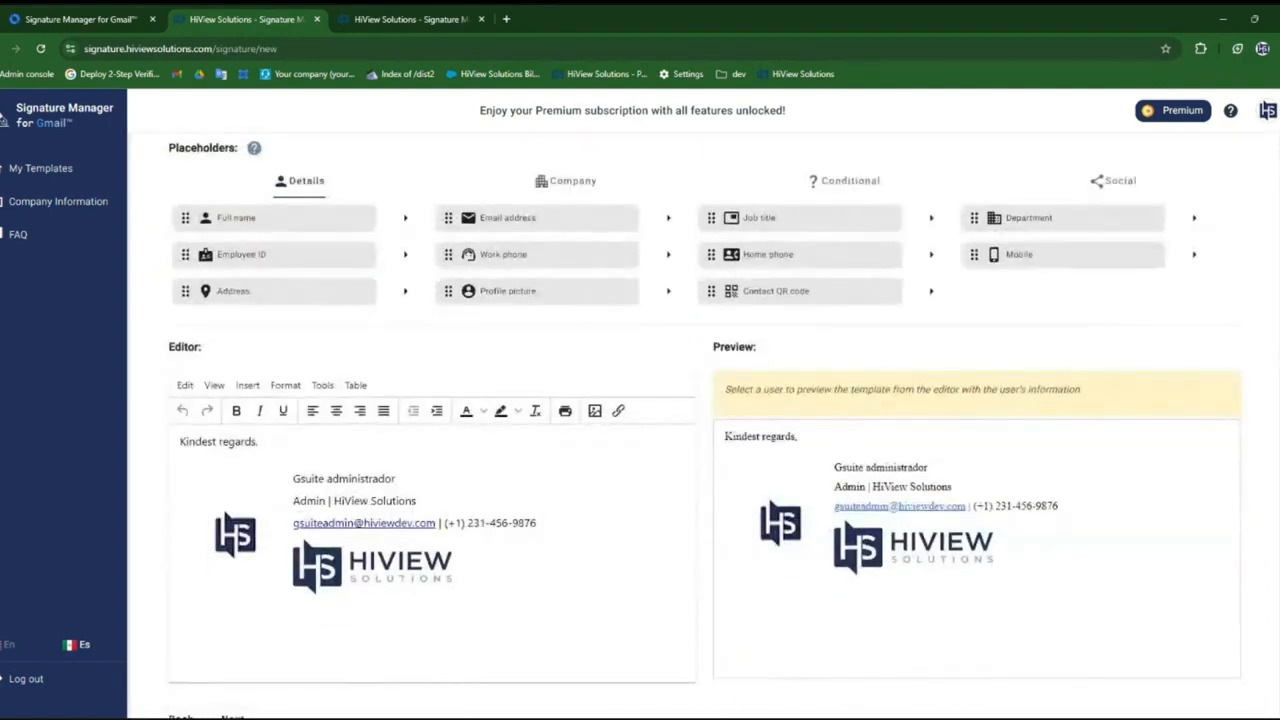
{"action": "left_click", "coordinate": [490, 568]}
{"action": "left_click_drag", "start_coordinate": [490, 568], "coordinate": [258, 519]}
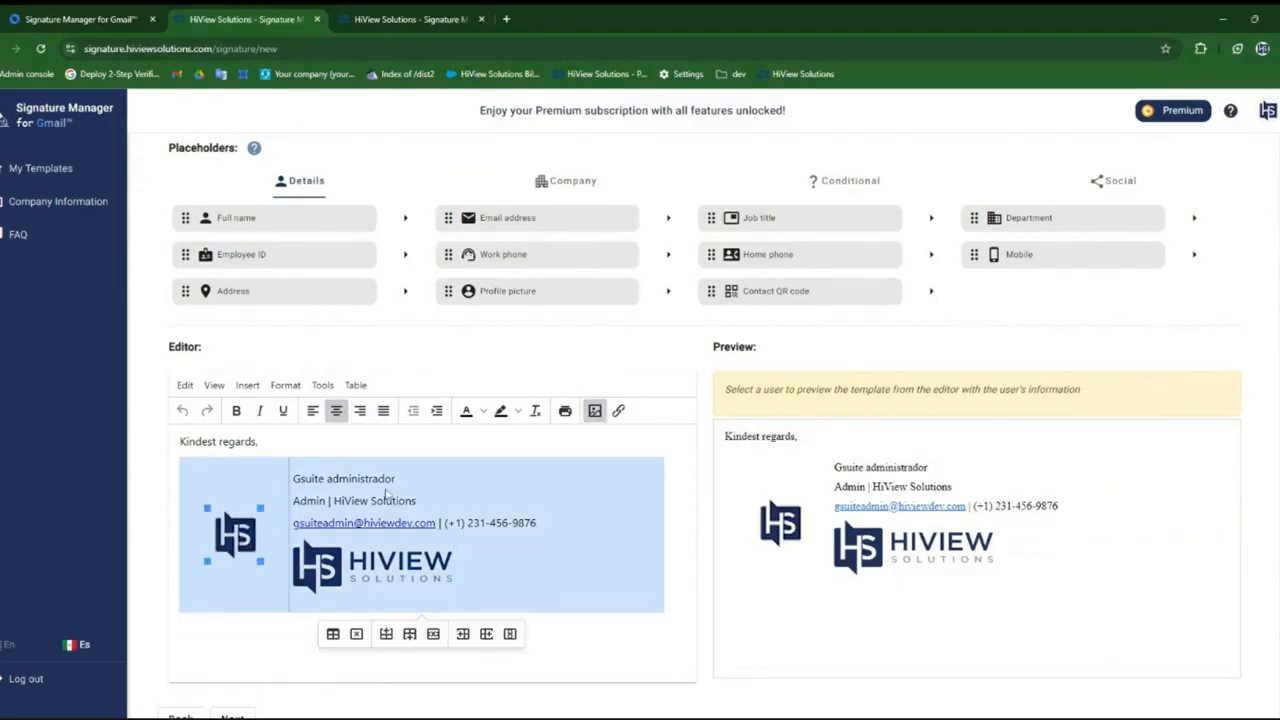
{"action": "left_click", "coordinate": [523, 549]}
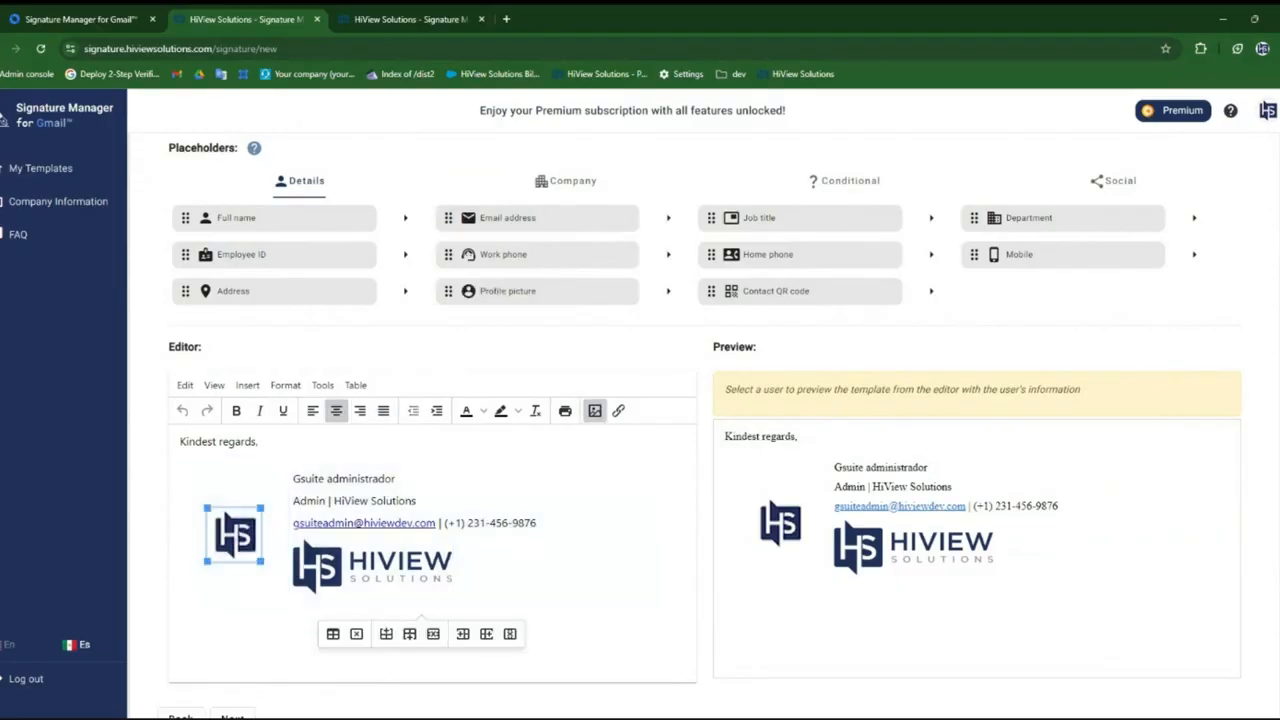
{"action": "left_click", "coordinate": [523, 553]}
{"action": "left_click", "coordinate": [180, 654]}
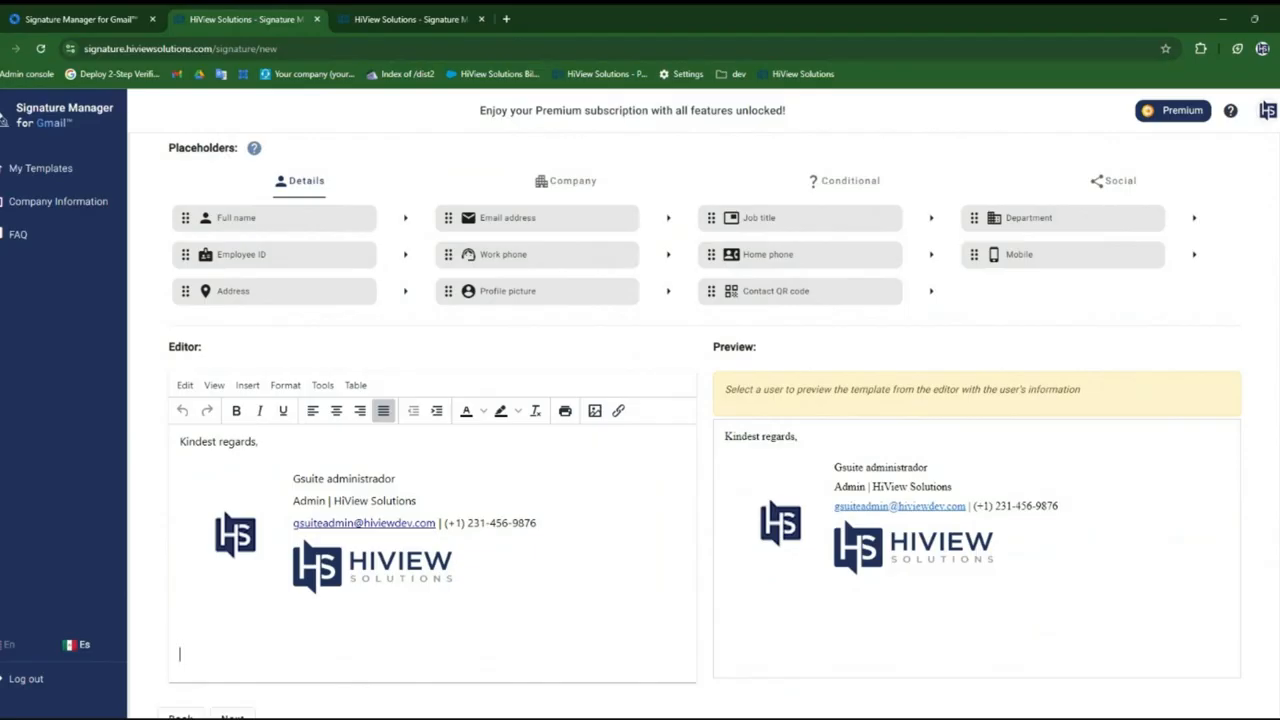
Step: Replace the fixed administrator name in the signature with the Full name placeholder
{"action": "left_click_drag", "start_coordinate": [395, 478], "coordinate": [293, 478]}
{"action": "key", "text": "BackSpace"}
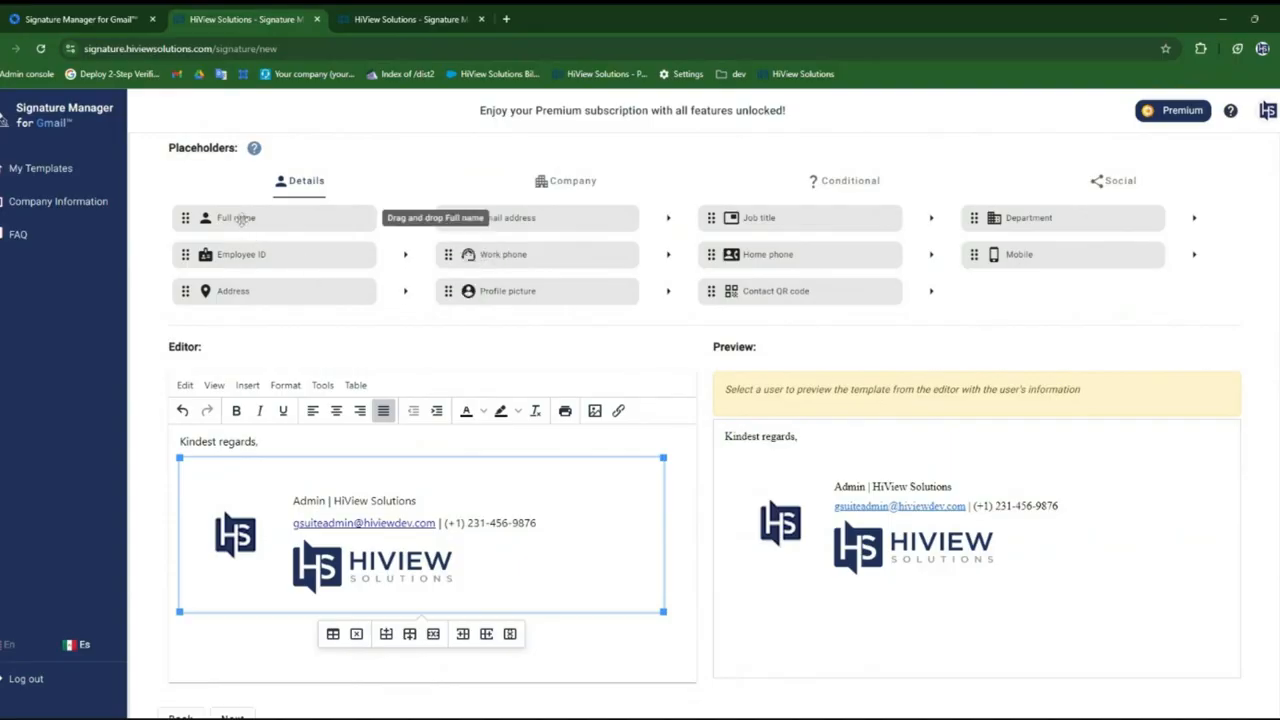
{"action": "left_click_drag", "start_coordinate": [241, 218], "coordinate": [293, 478]}
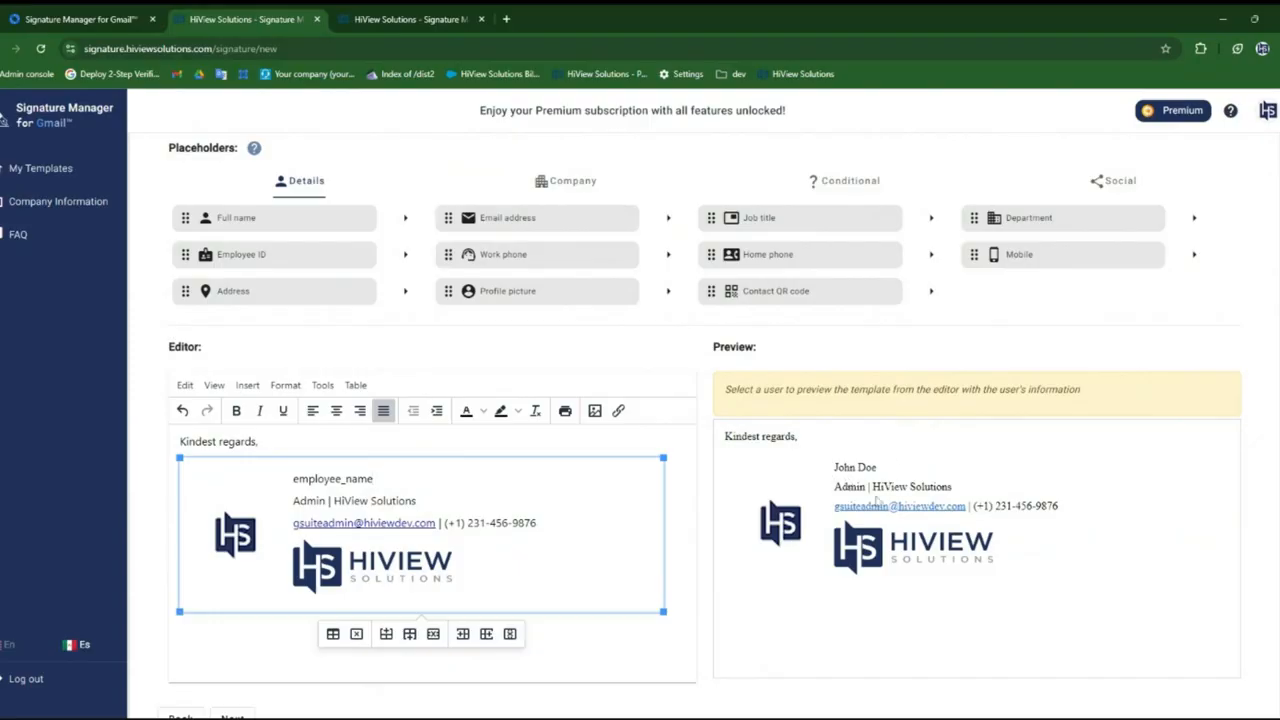
Step: Replace the fixed title "Admin" in the signature with the Job title placeholder and check it in the preview
{"action": "left_click_drag", "start_coordinate": [326, 501], "coordinate": [293, 501]}
{"action": "key", "text": "BackSpace"}
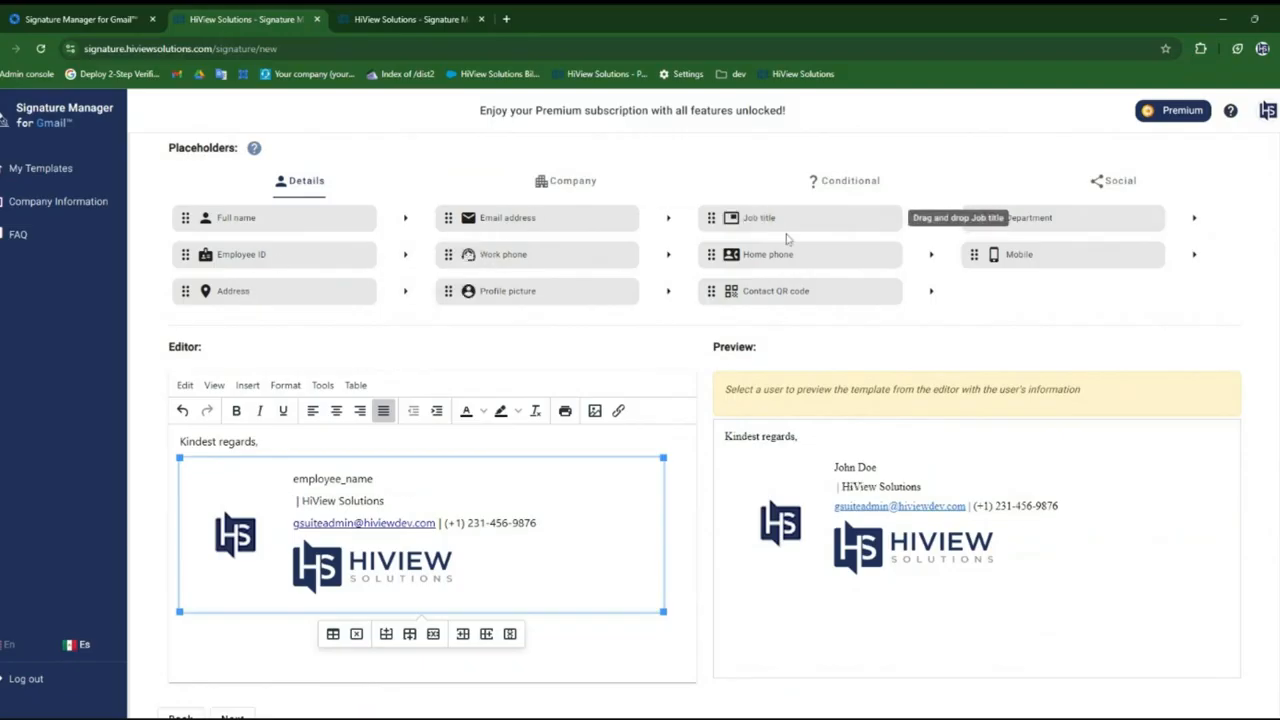
{"action": "left_click_drag", "start_coordinate": [780, 226], "coordinate": [296, 501]}
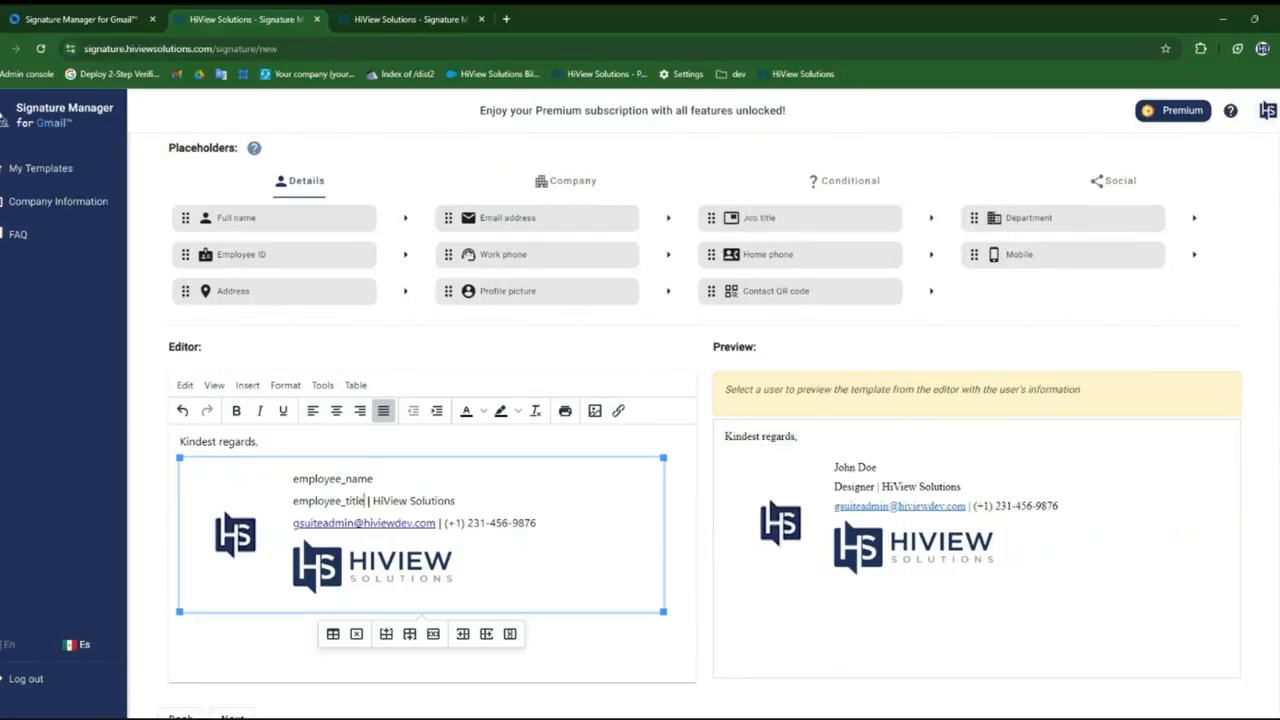
{"action": "double_click", "coordinate": [854, 487]}
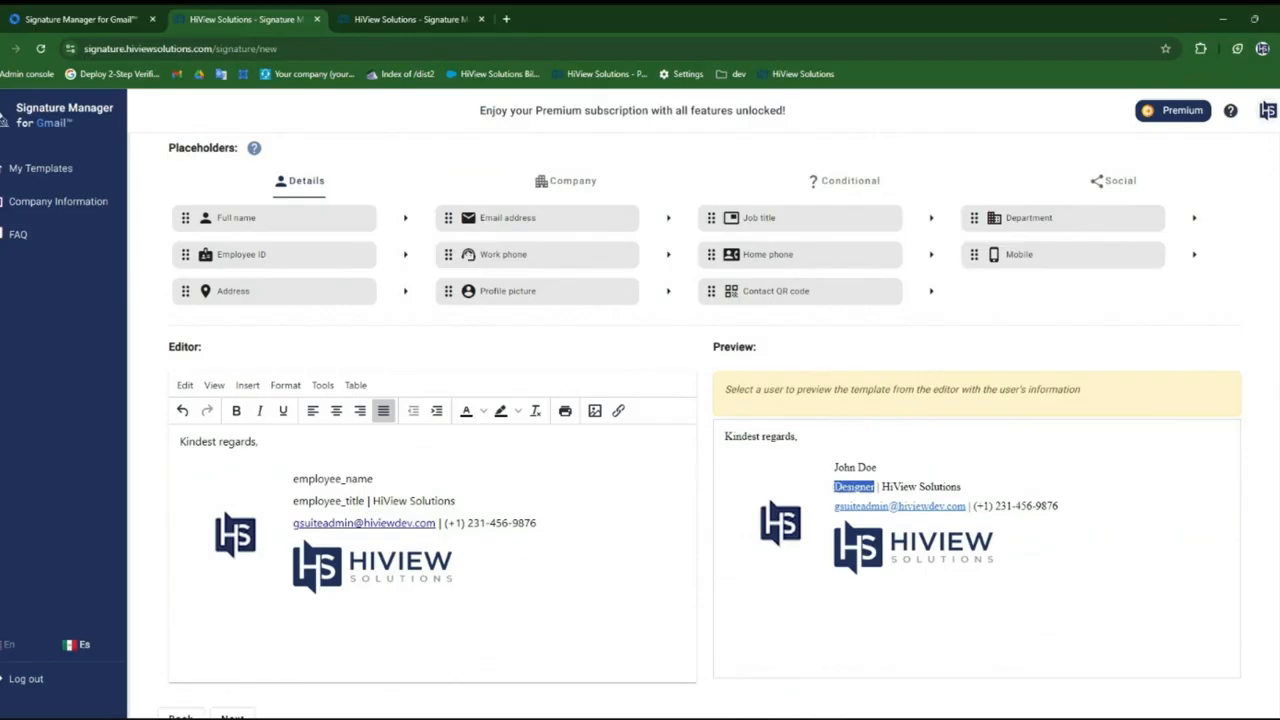
Step: Replace the fixed text "HiView Solutions" after the job title with the company Name placeholder
{"action": "left_click_drag", "start_coordinate": [546, 493], "coordinate": [373, 500]}
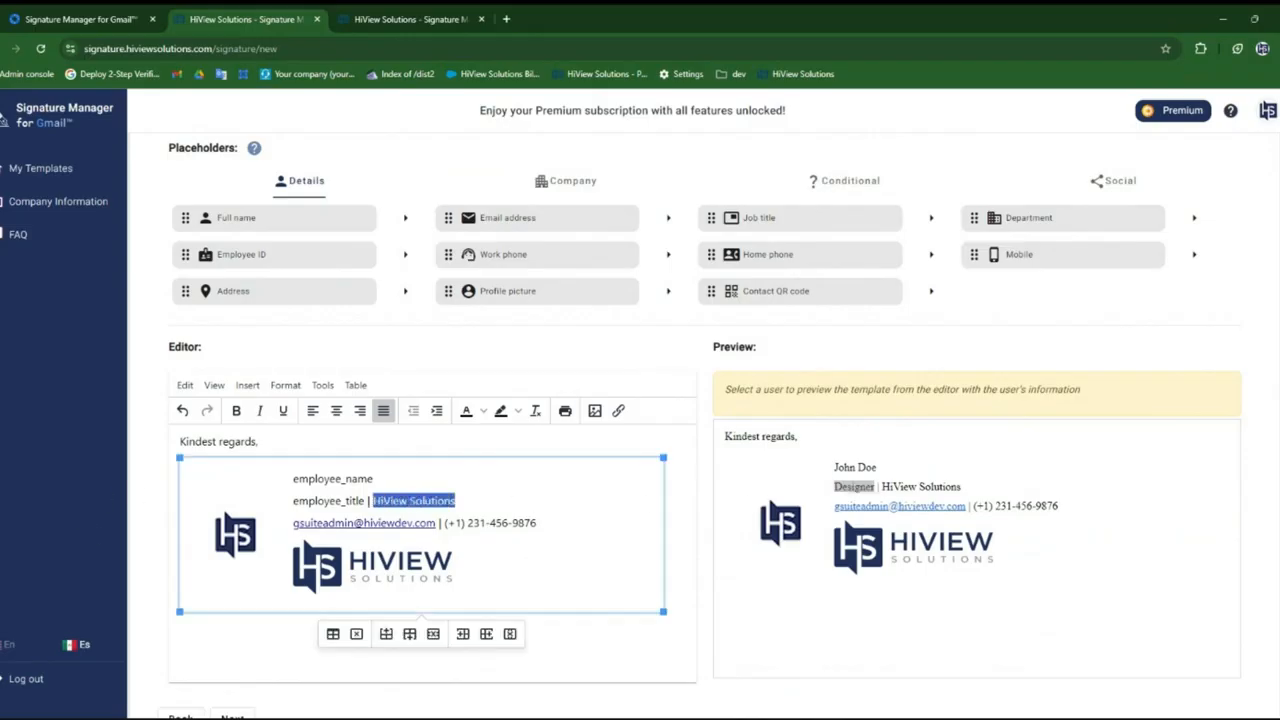
{"action": "key", "text": "BackSpace"}
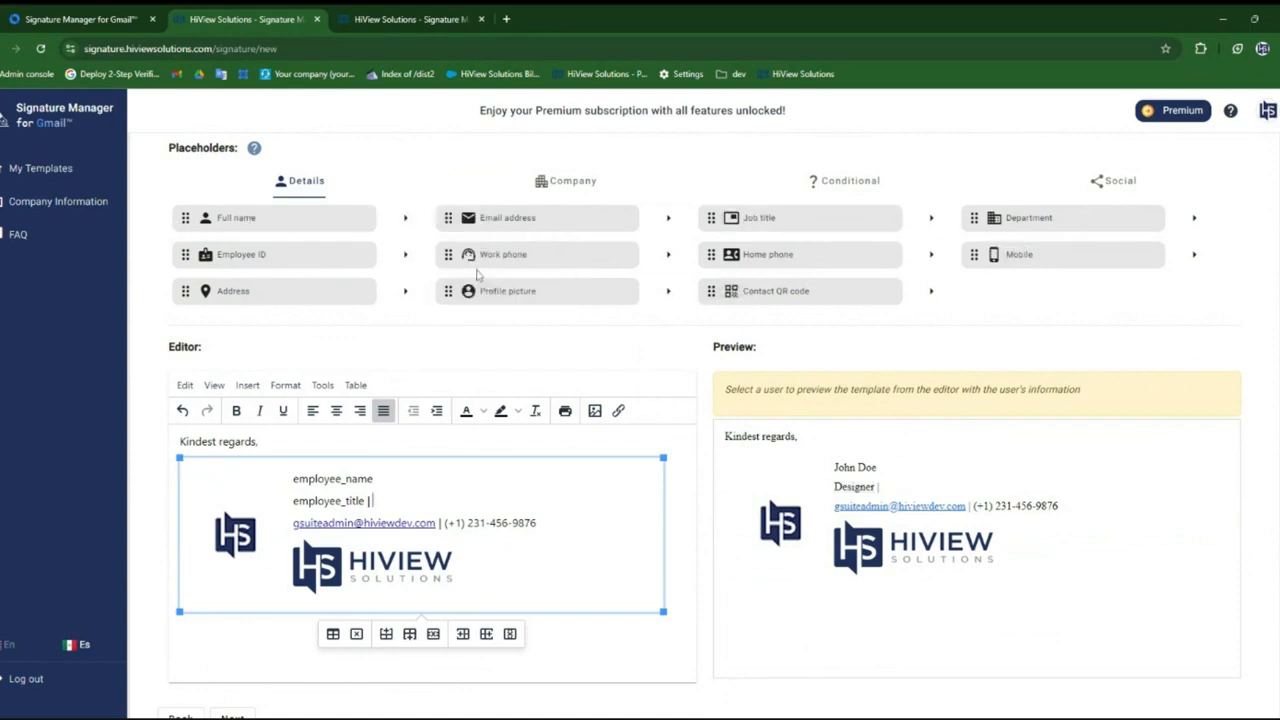
{"action": "left_click", "coordinate": [557, 185]}
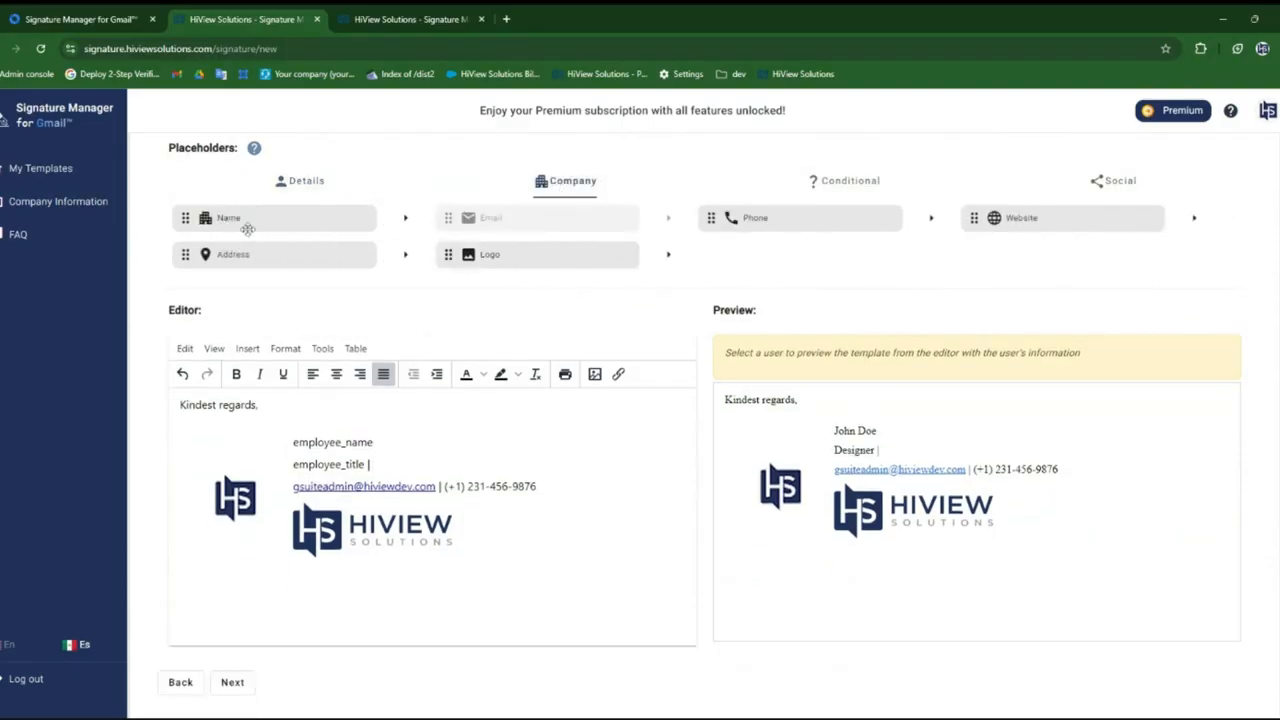
{"action": "left_click", "coordinate": [241, 223]}
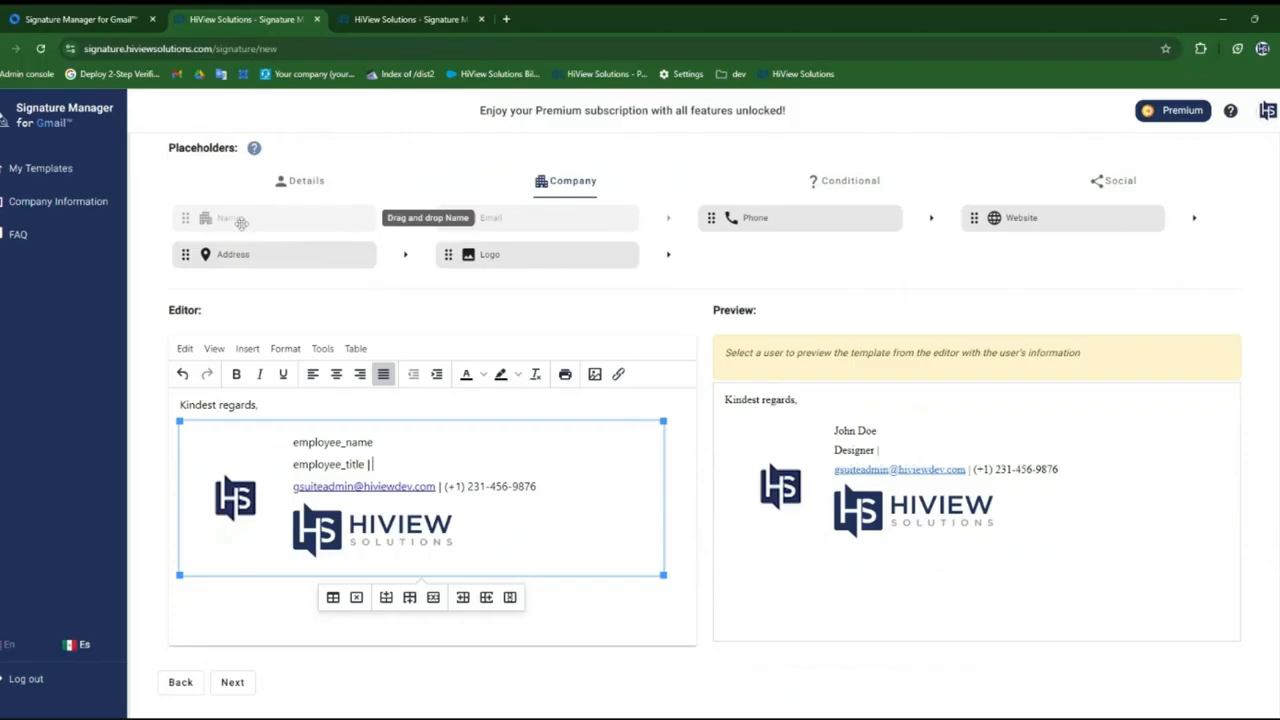
{"action": "left_click_drag", "start_coordinate": [241, 223], "coordinate": [373, 464]}
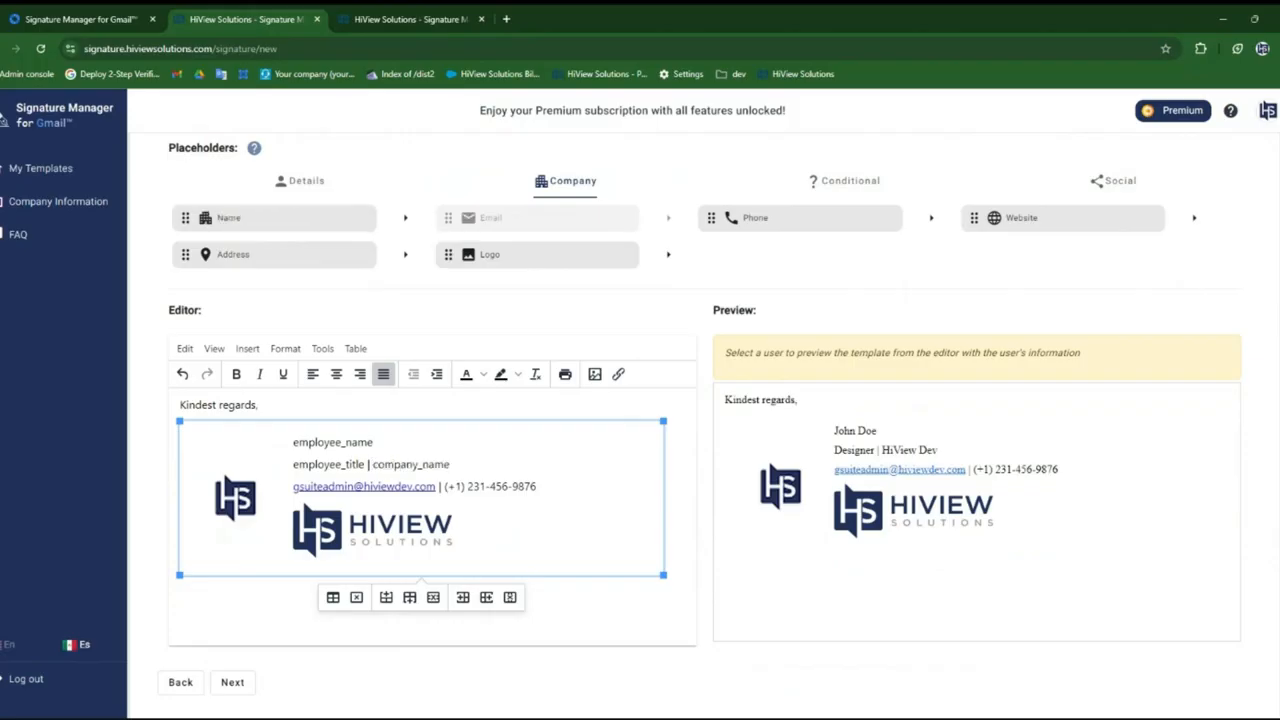
Step: Replace the fixed e-mail address in the signature with the employee Email address placeholder
{"action": "left_click_drag", "start_coordinate": [941, 452], "coordinate": [880, 450]}
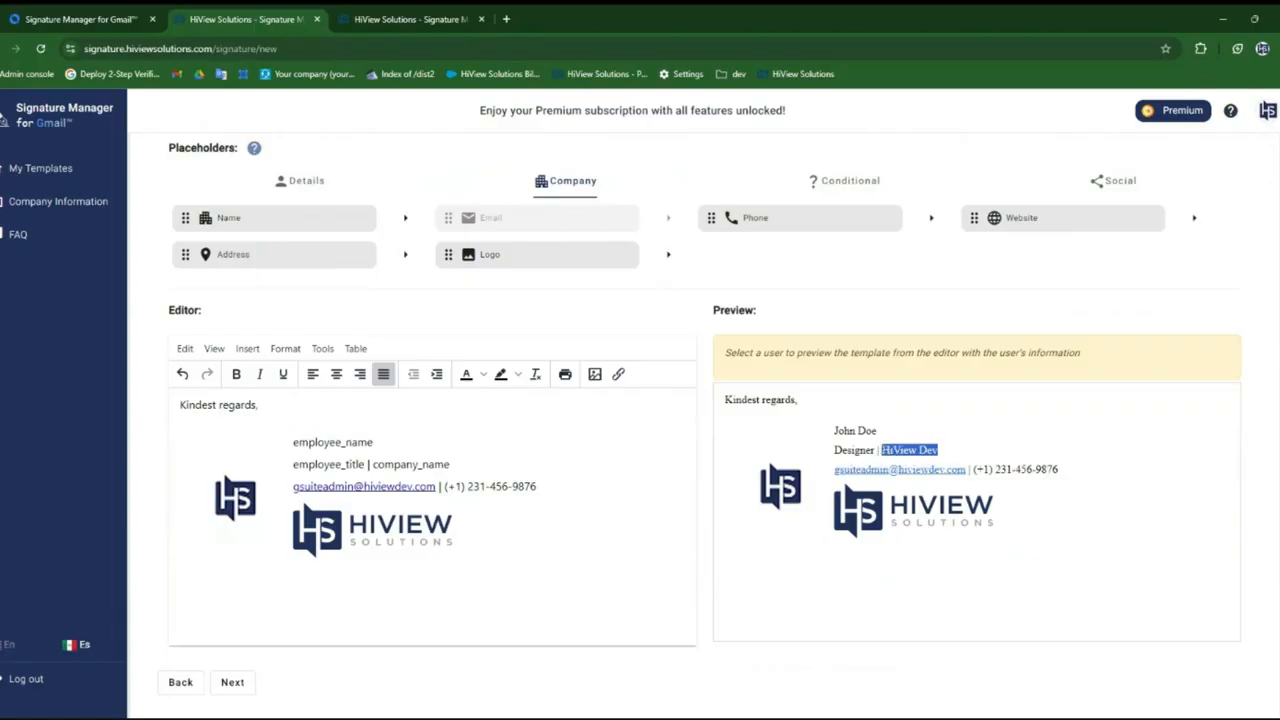
{"action": "left_click_drag", "start_coordinate": [437, 487], "coordinate": [292, 487]}
{"action": "key", "text": "BackSpace"}
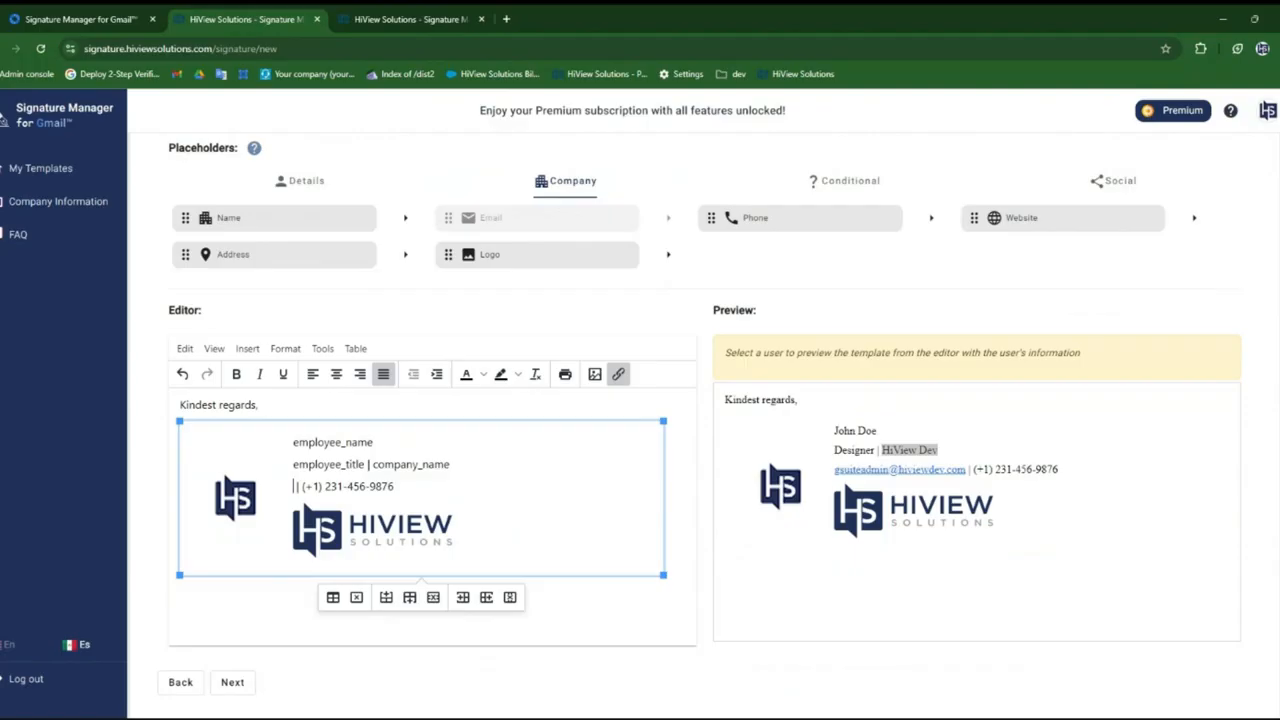
{"action": "left_click", "coordinate": [307, 187]}
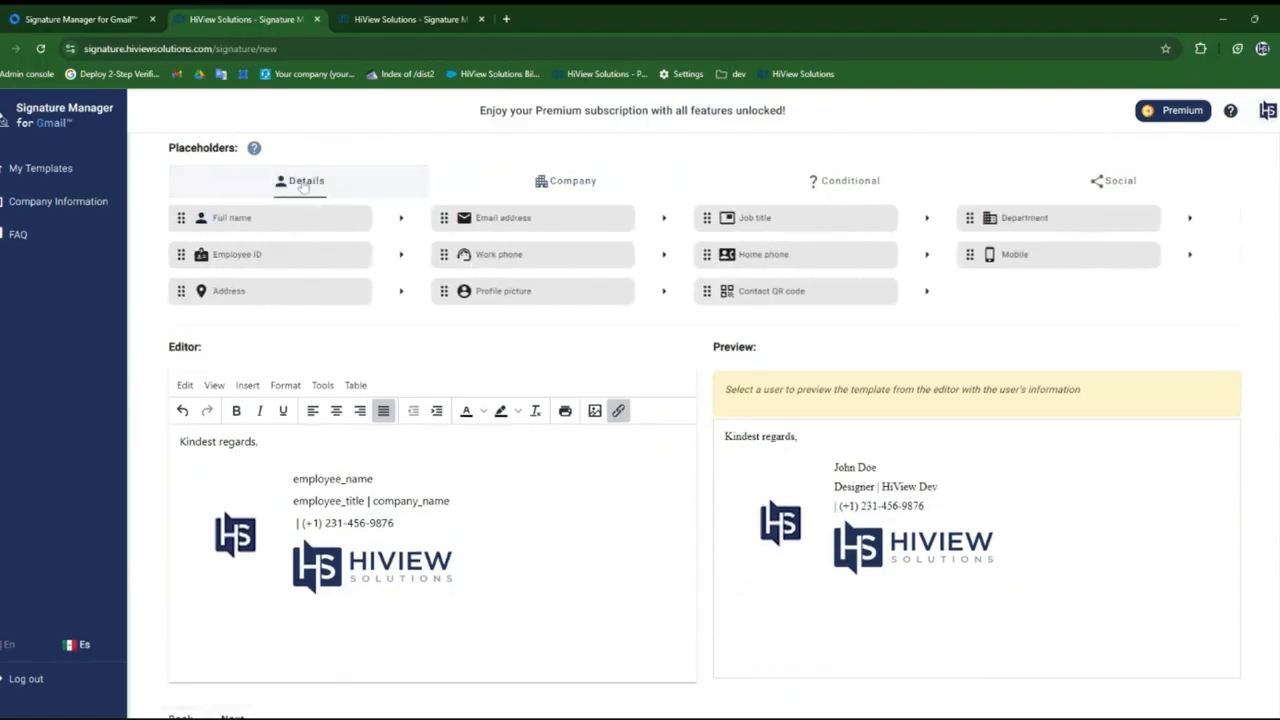
{"action": "left_click_drag", "start_coordinate": [516, 228], "coordinate": [296, 523]}
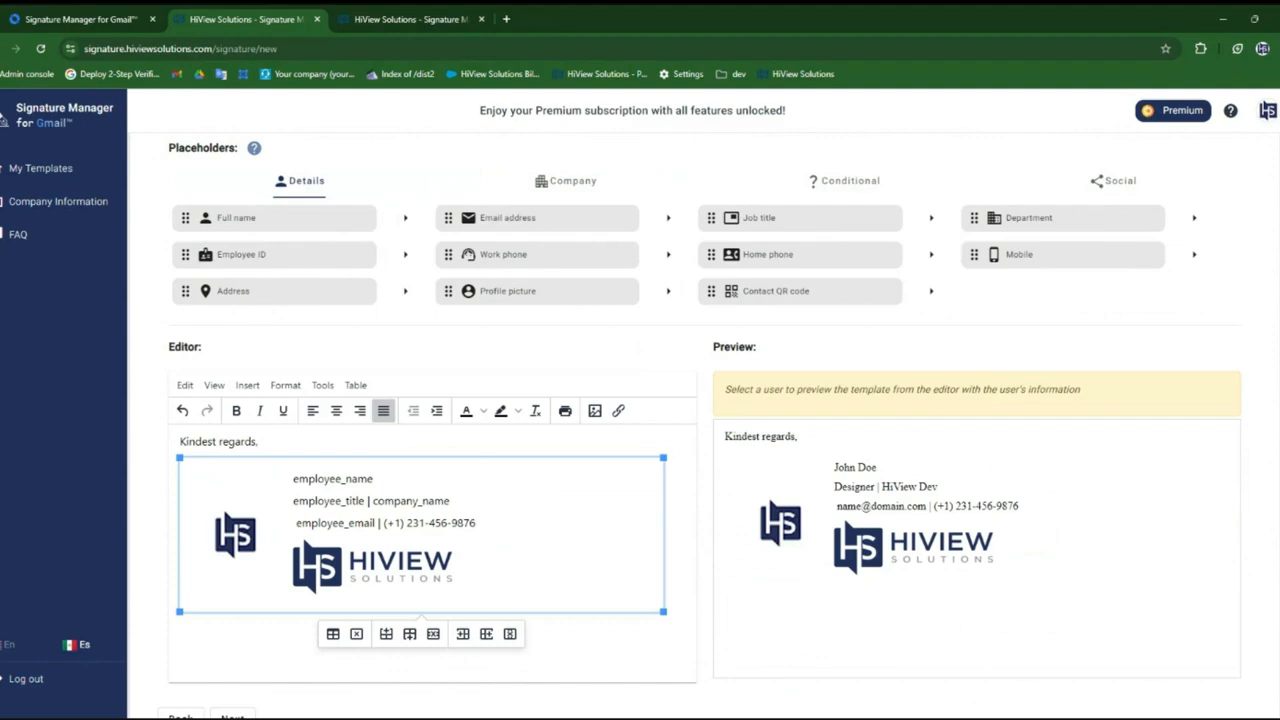
Step: Shrink the HiView Solutions logo below the contact line to about 152 by 53 px
{"action": "left_click", "coordinate": [372, 567]}
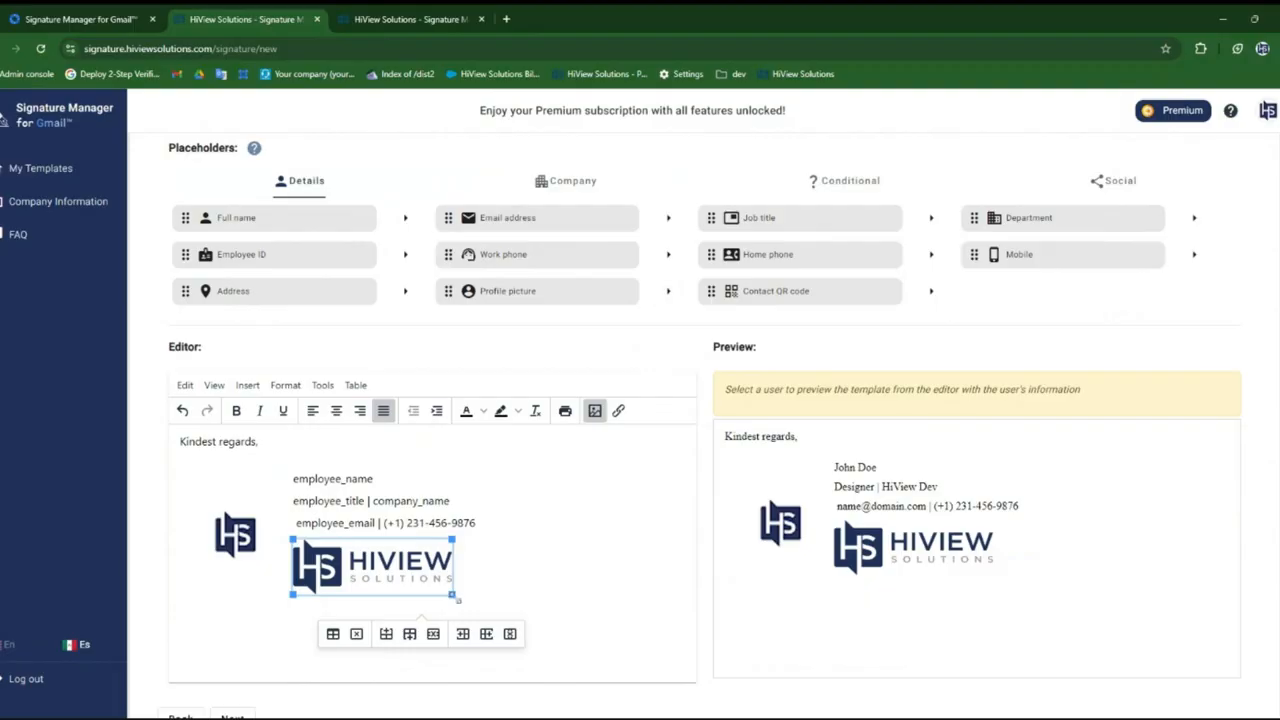
{"action": "left_click_drag", "start_coordinate": [452, 594], "coordinate": [400, 584]}
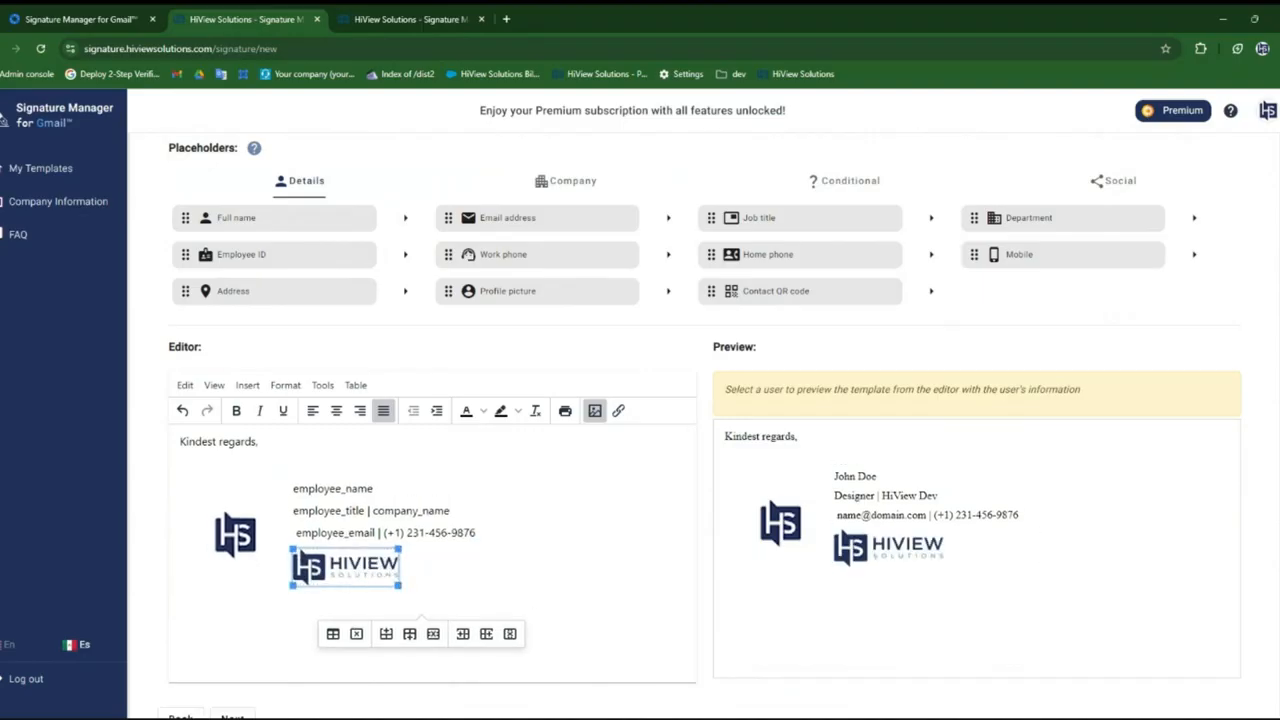
{"action": "left_click", "coordinate": [398, 566]}
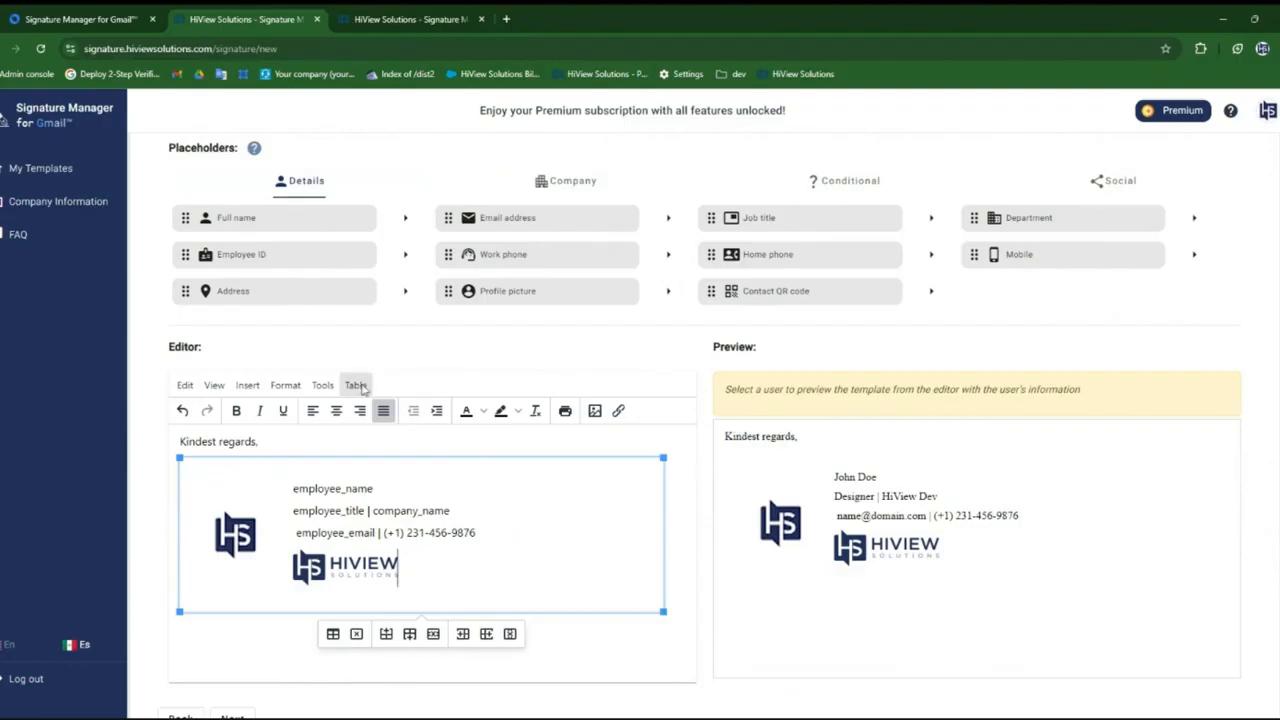
Step: Examine the signature's HTML source code and close it without making changes
{"action": "left_click", "coordinate": [328, 390]}
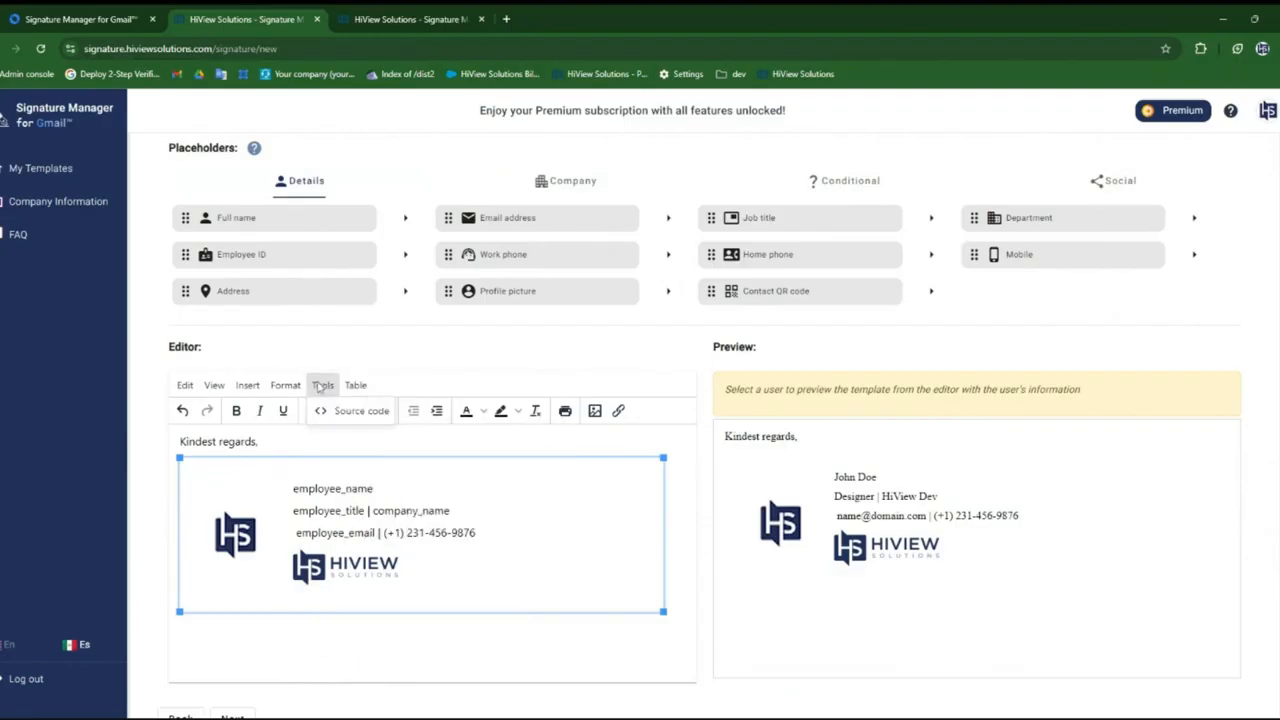
{"action": "left_click", "coordinate": [327, 411]}
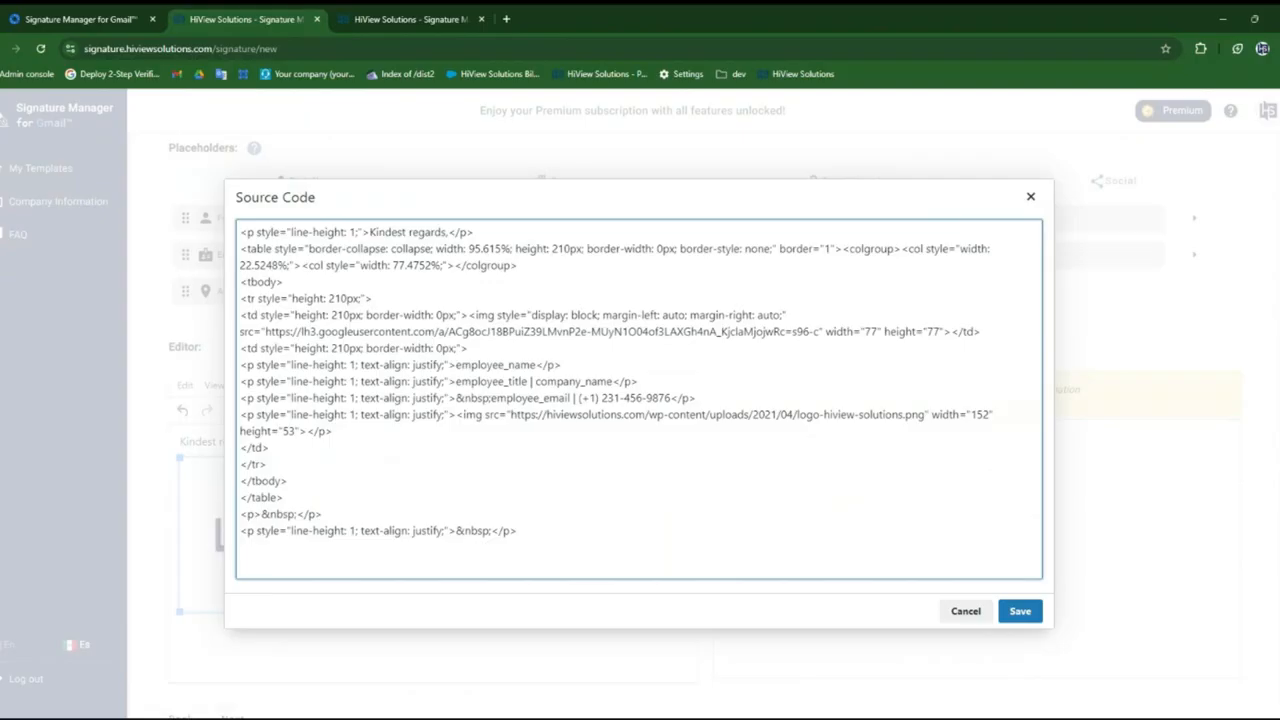
{"action": "left_click_drag", "start_coordinate": [517, 530], "coordinate": [233, 206]}
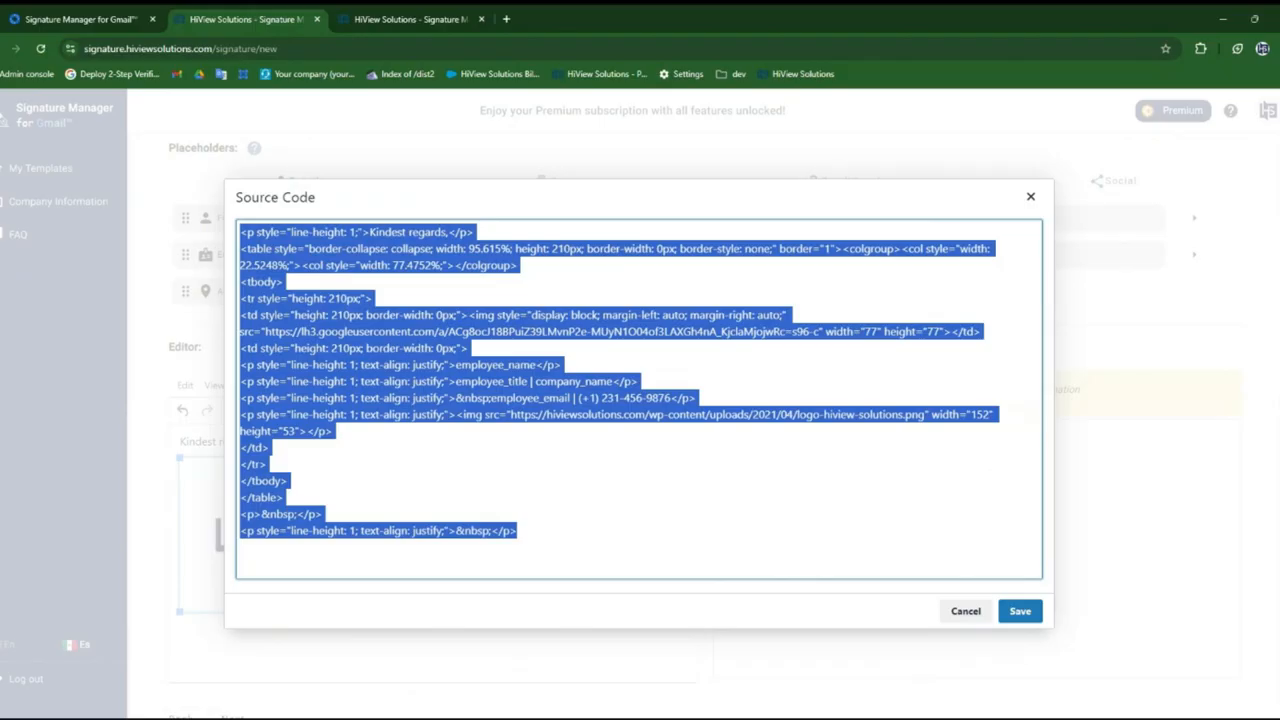
{"action": "left_click", "coordinate": [356, 398]}
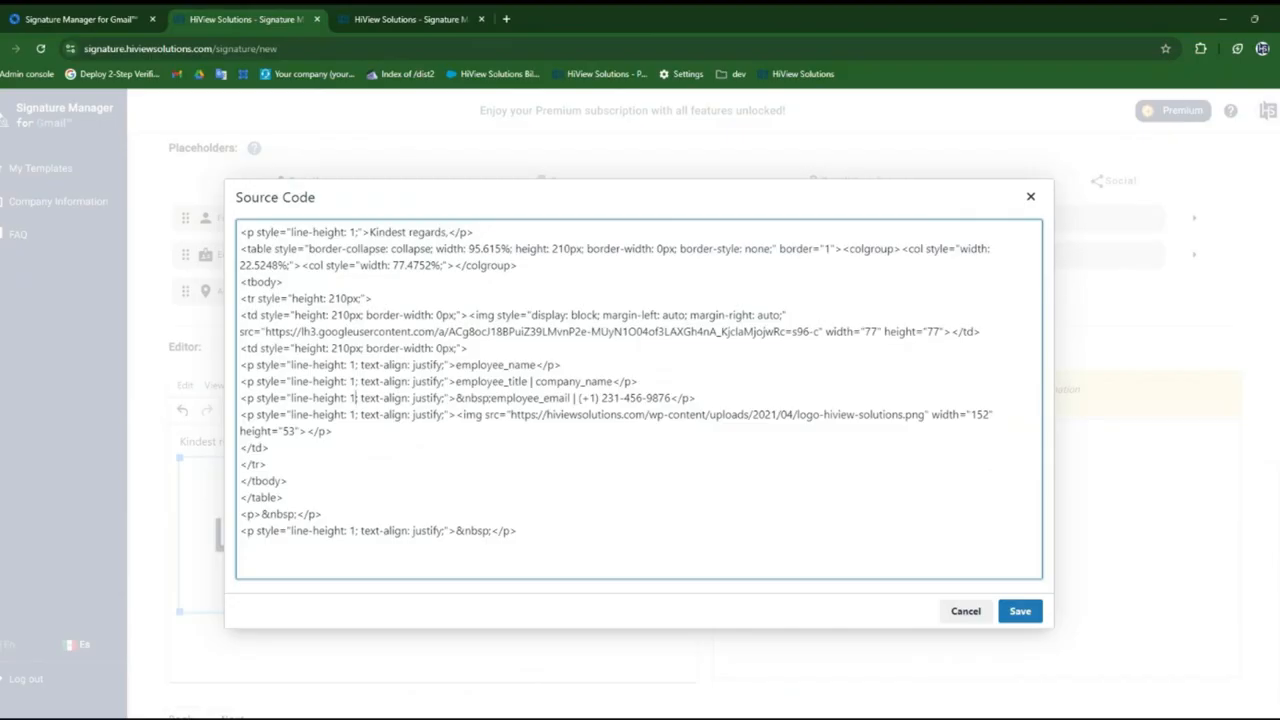
{"action": "left_click_drag", "start_coordinate": [362, 232], "coordinate": [247, 232]}
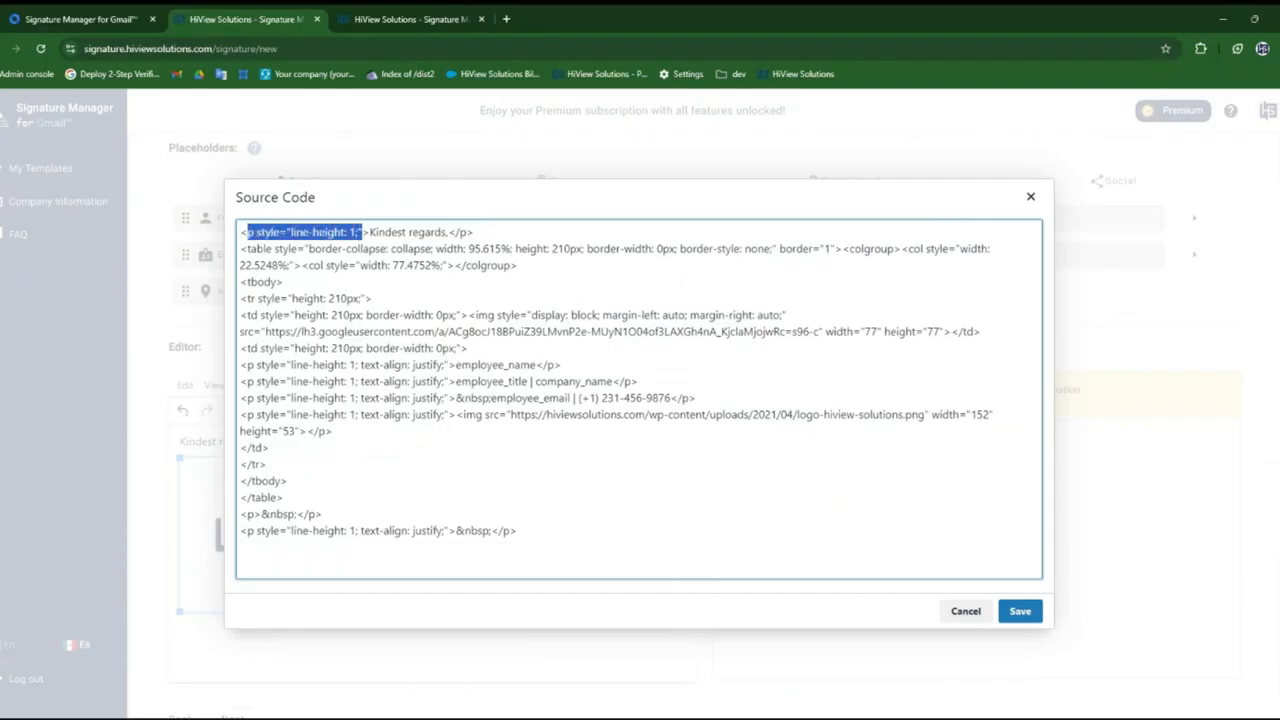
{"action": "left_click_drag", "start_coordinate": [520, 531], "coordinate": [240, 228]}
{"action": "left_click", "coordinate": [966, 611]}
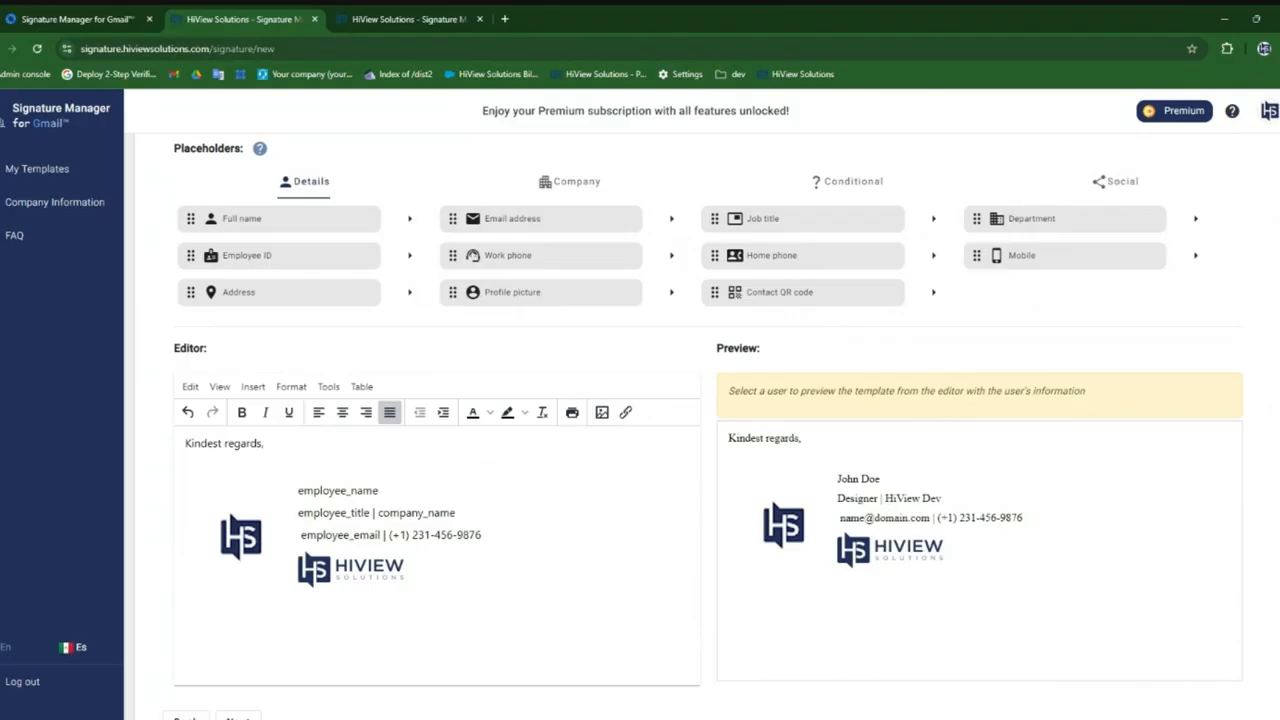
Step: Examine the editor's image settings and its formatting and insertion options, including tables, without inserting anything
{"action": "left_click", "coordinate": [602, 412]}
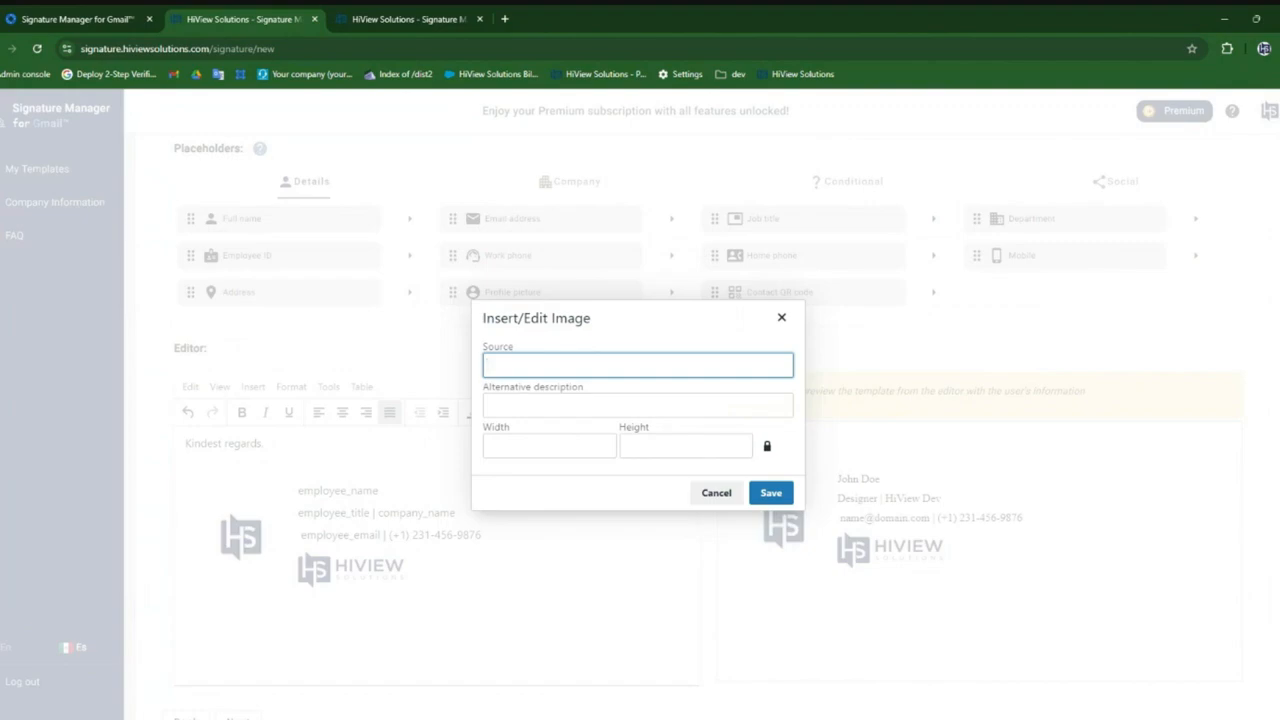
{"action": "key", "text": "alt+Tab"}
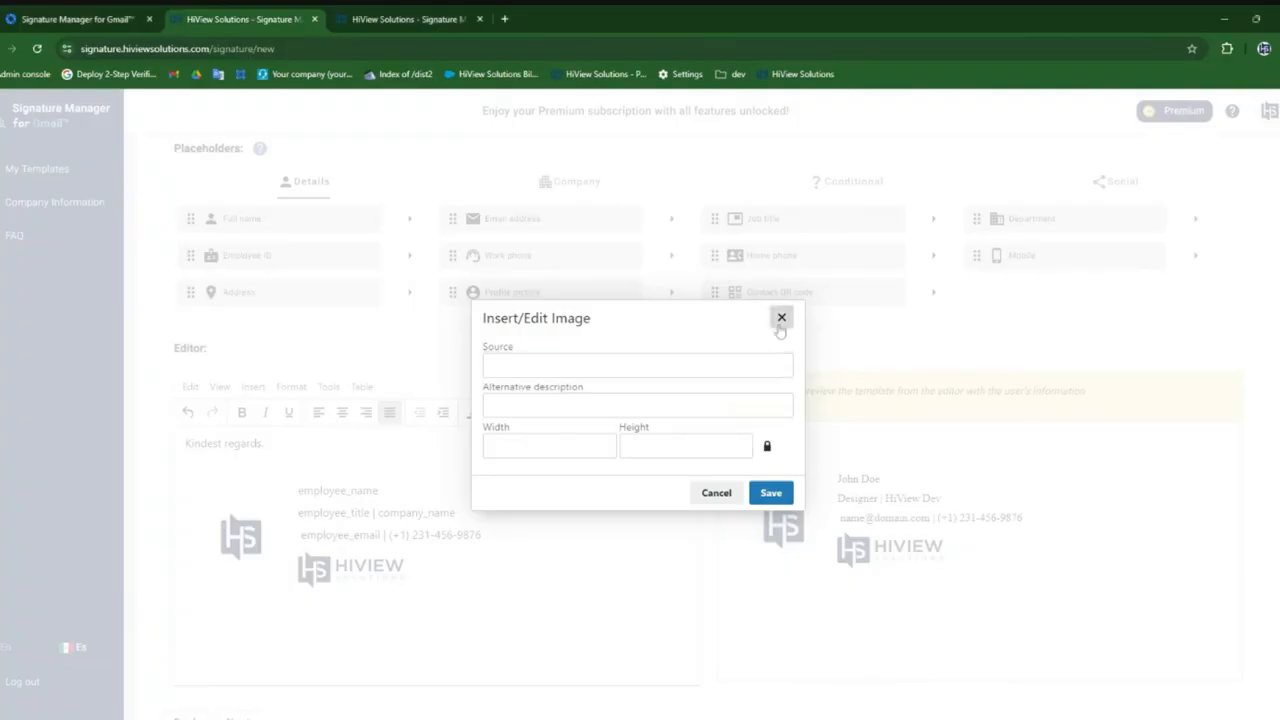
{"action": "left_click", "coordinate": [781, 318]}
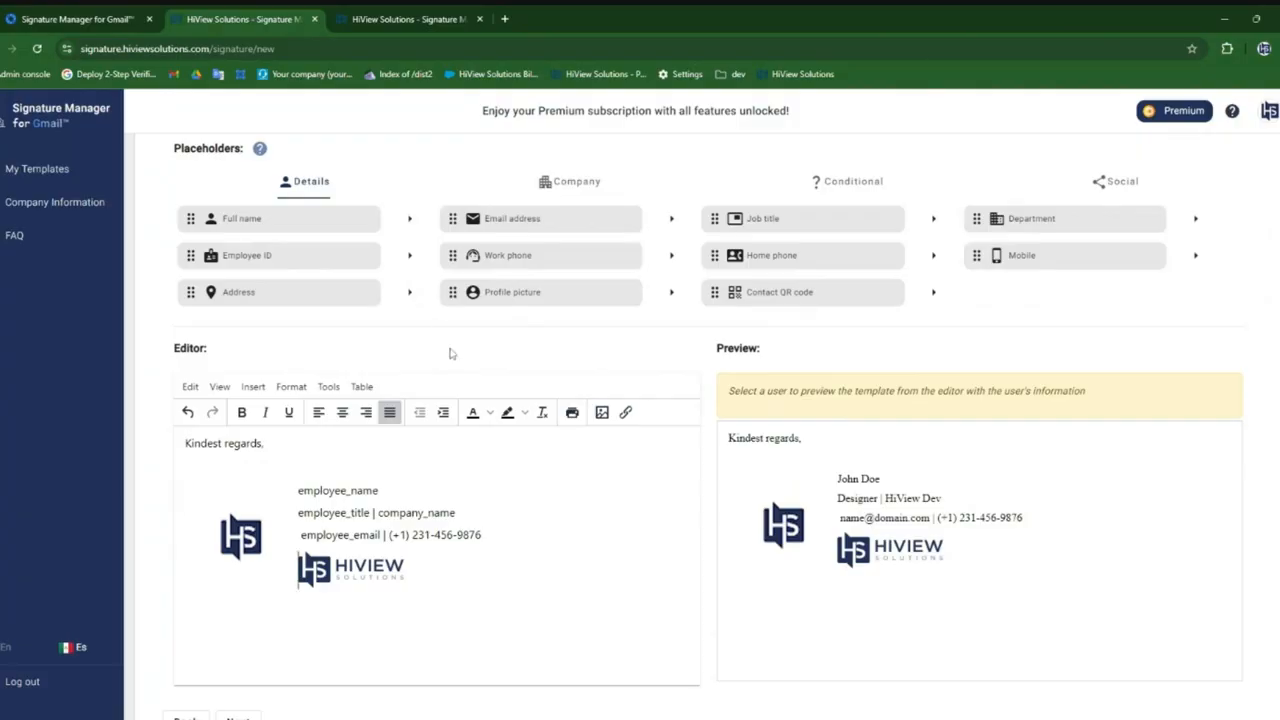
{"action": "left_click", "coordinate": [289, 390]}
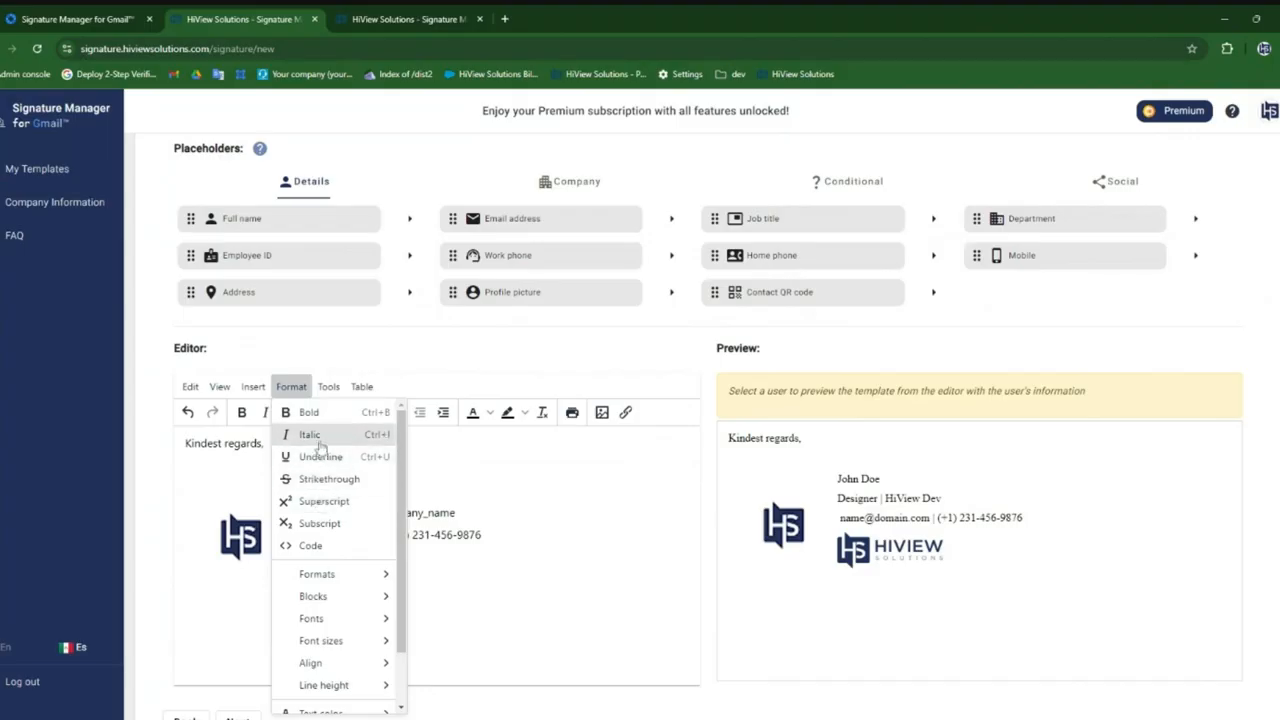
{"action": "left_click", "coordinate": [252, 392]}
{"action": "left_click", "coordinate": [252, 392]}
{"action": "mouse_move", "coordinate": [273, 462]}
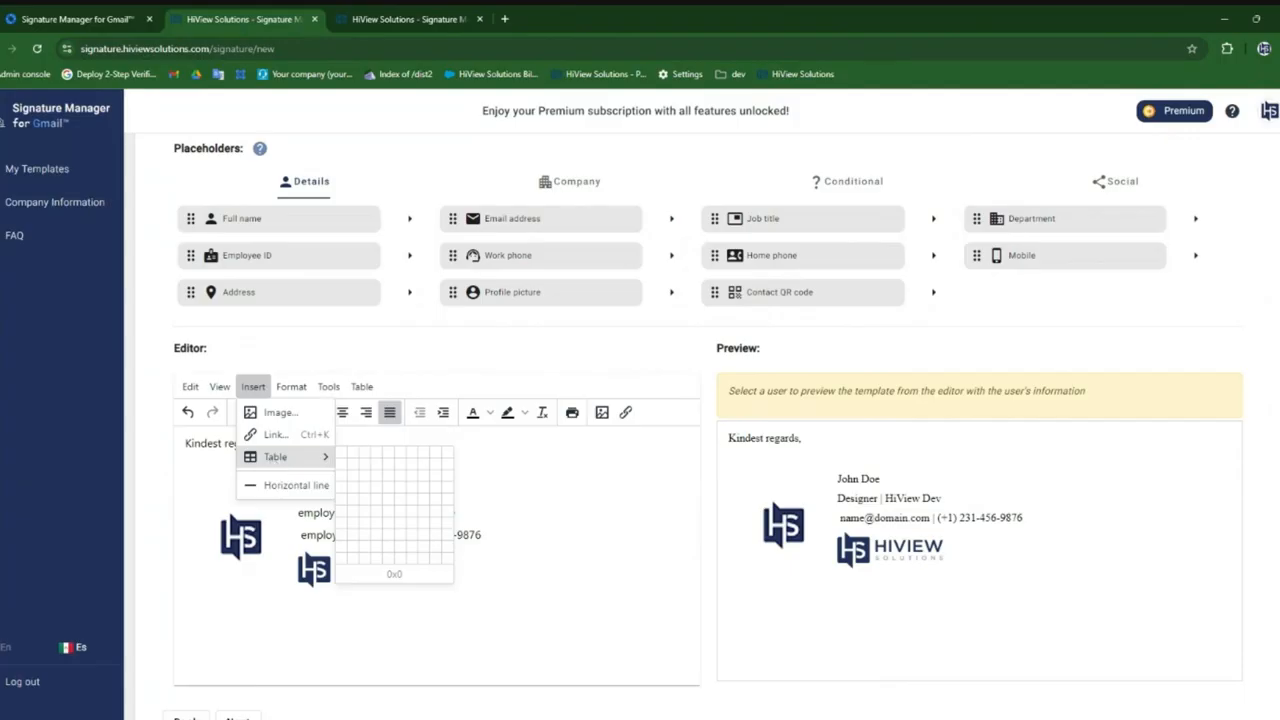
{"action": "left_click", "coordinate": [505, 511]}
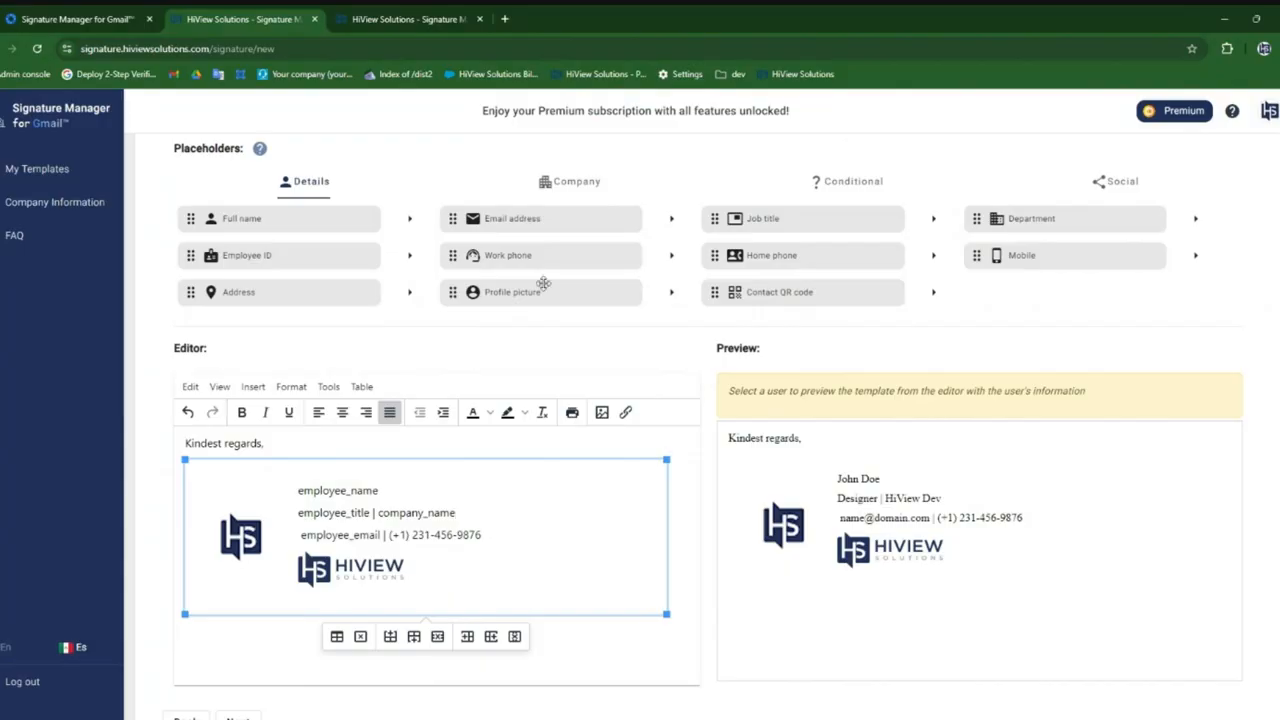
Step: Check the Social placeholders and go to the company information, discarding the unsaved template changes
{"action": "scroll", "coordinate": [555, 284], "scroll_direction": "up", "scroll_amount": 1}
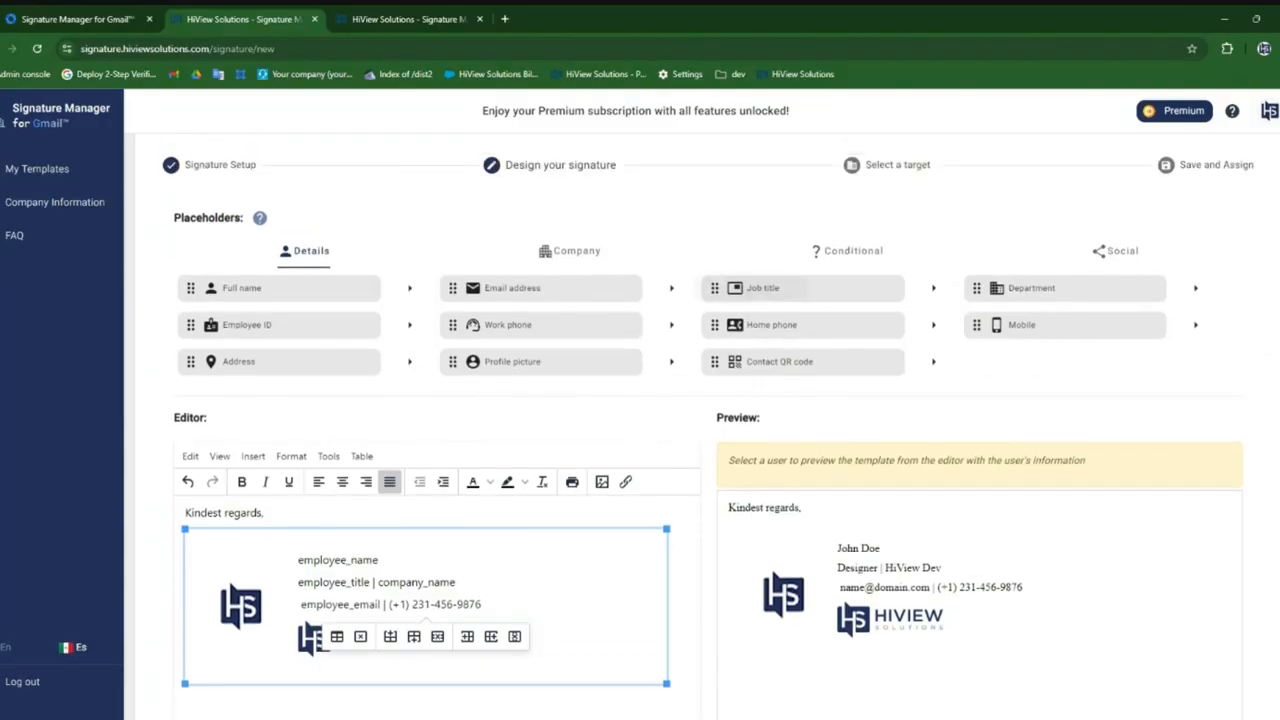
{"action": "left_click", "coordinate": [1100, 260]}
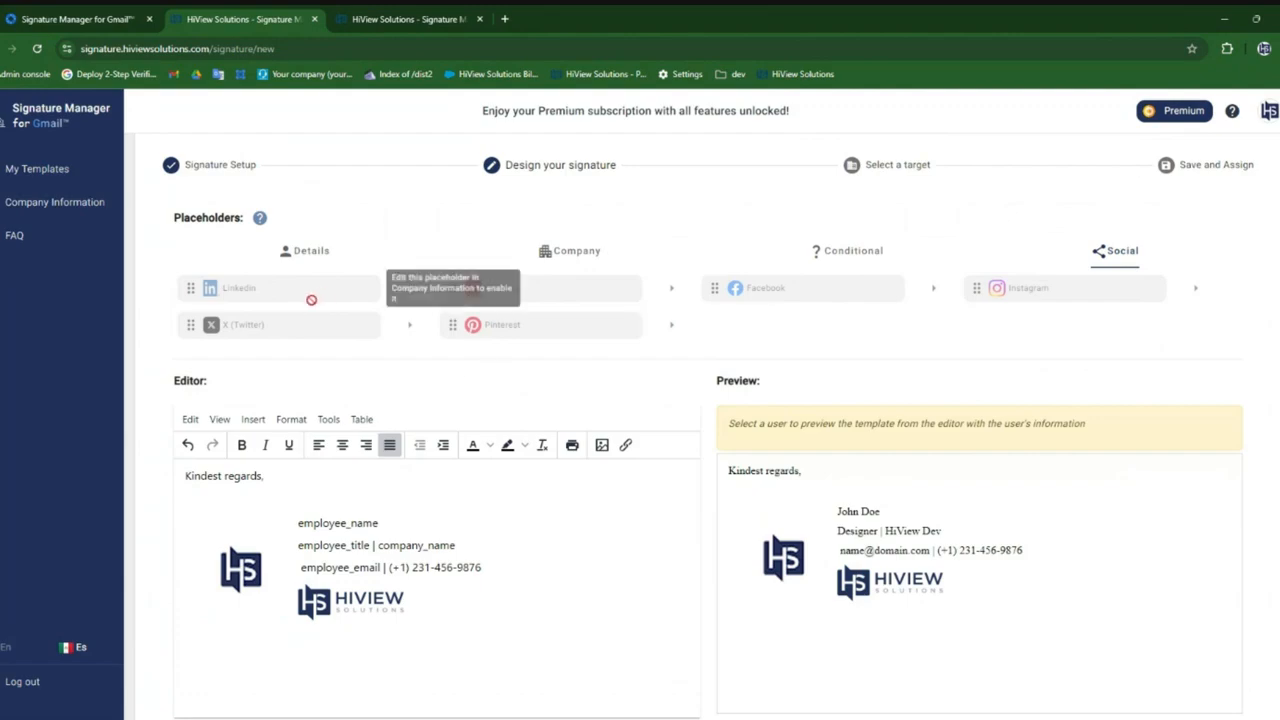
{"action": "left_click", "coordinate": [45, 206]}
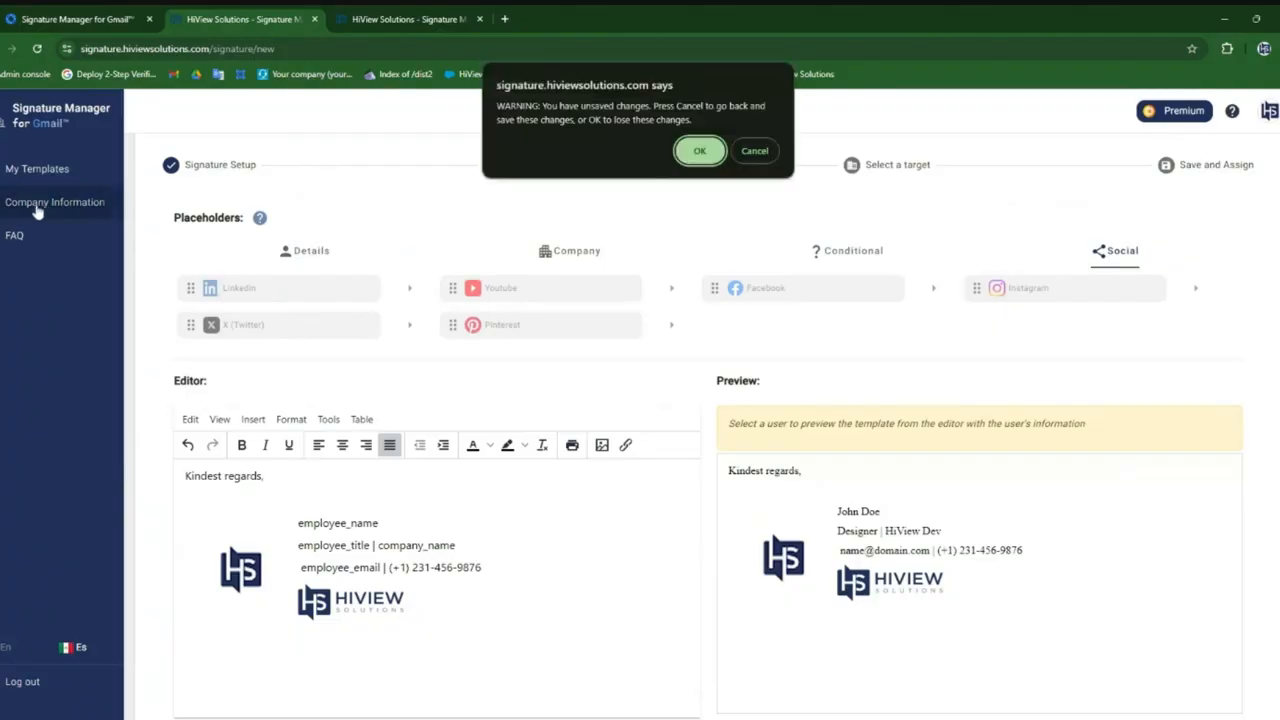
{"action": "left_click", "coordinate": [698, 151]}
Step: Set the company's LinkedIn username to "hiviewsolutions" and save the company information
{"action": "left_click", "coordinate": [281, 352]}
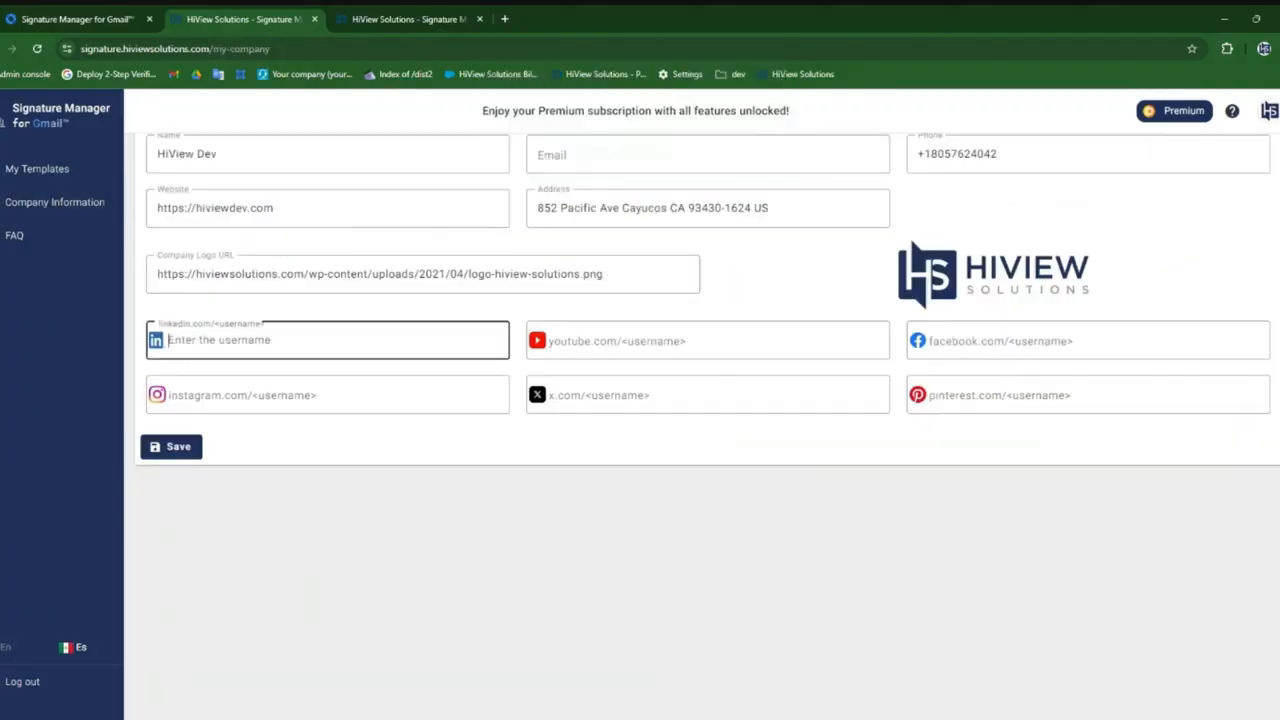
{"action": "type", "text": "hivi"}
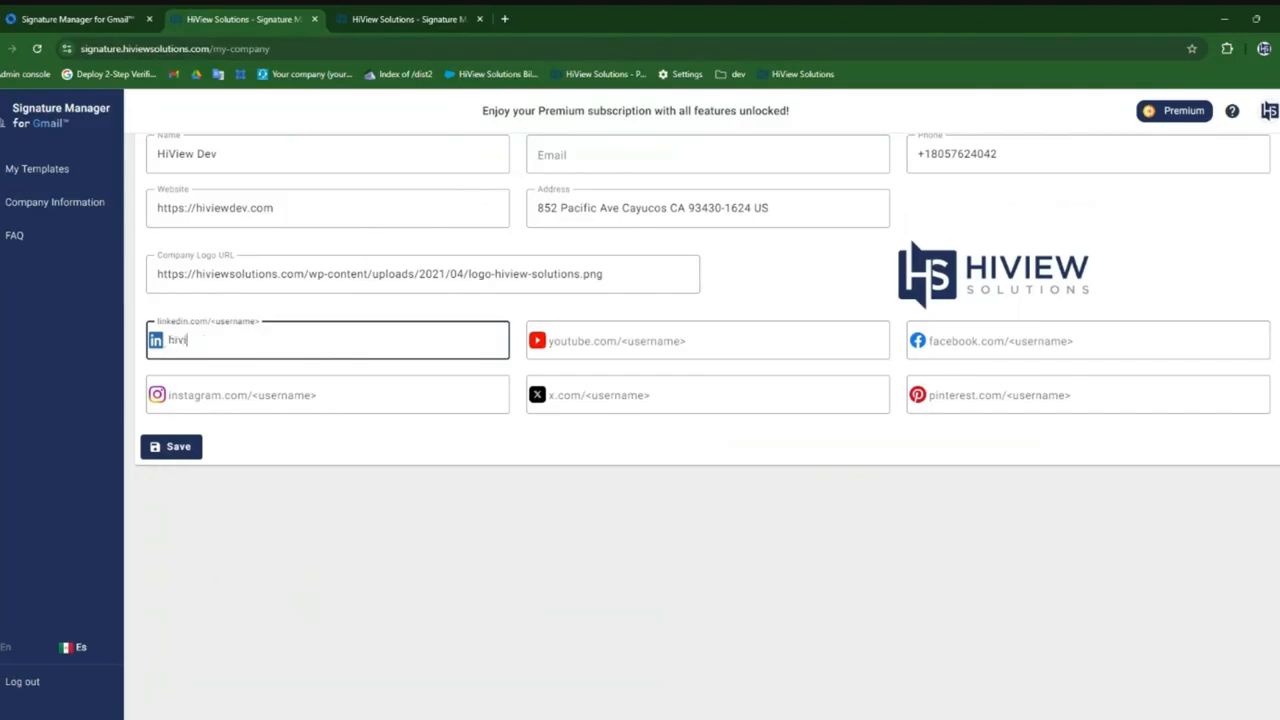
{"action": "type", "text": "ewsolutions"}
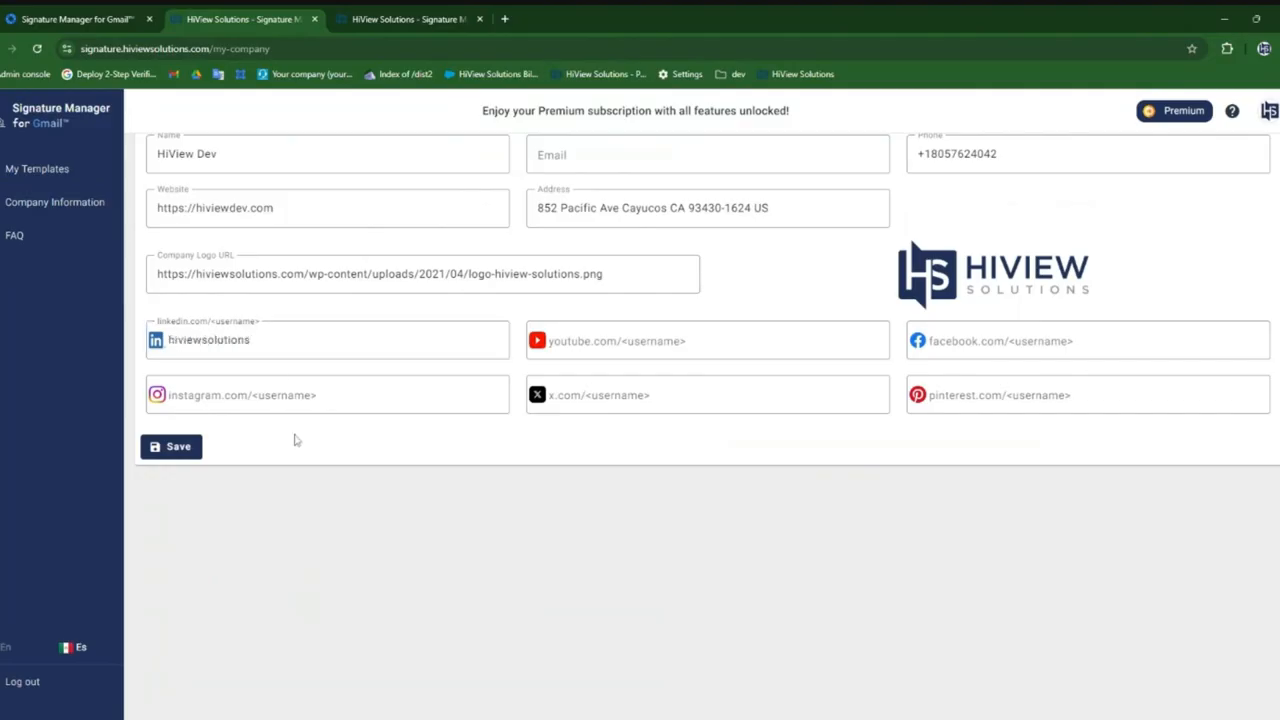
{"action": "left_click", "coordinate": [170, 447]}
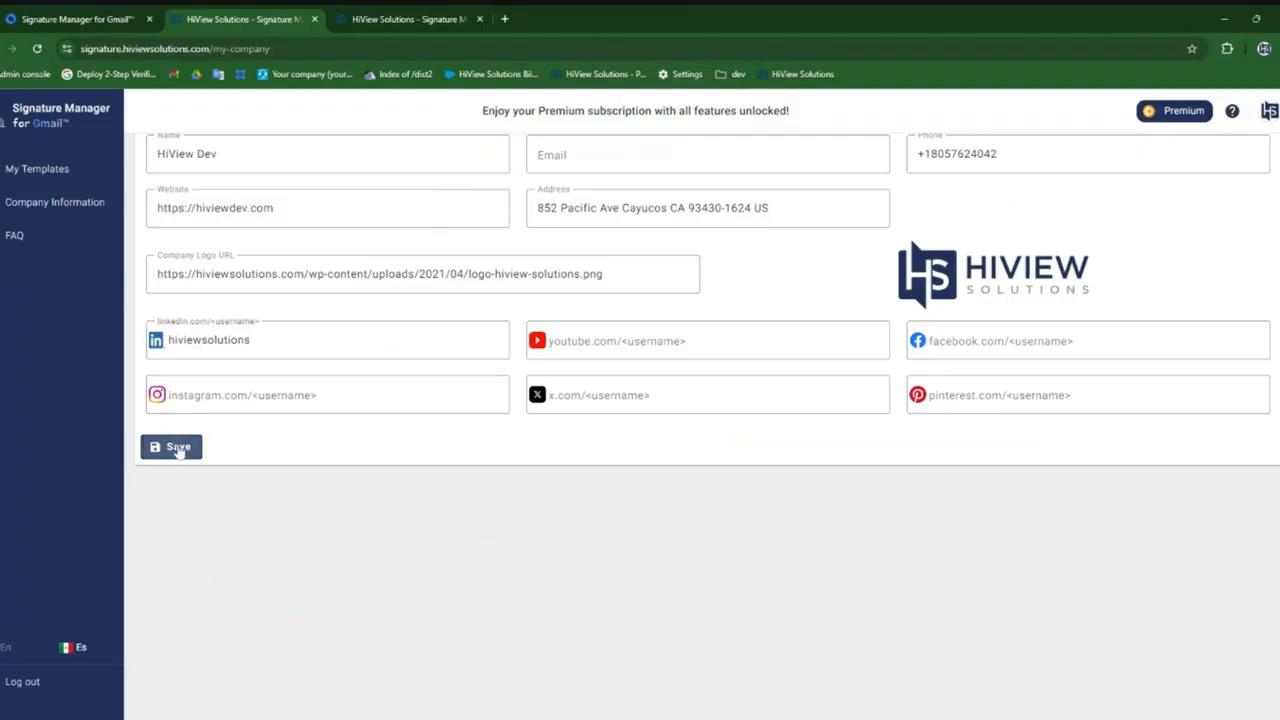
Step: Start a new signature template by loading the existing signature of the G Suite administrator account
{"action": "left_click", "coordinate": [30, 174]}
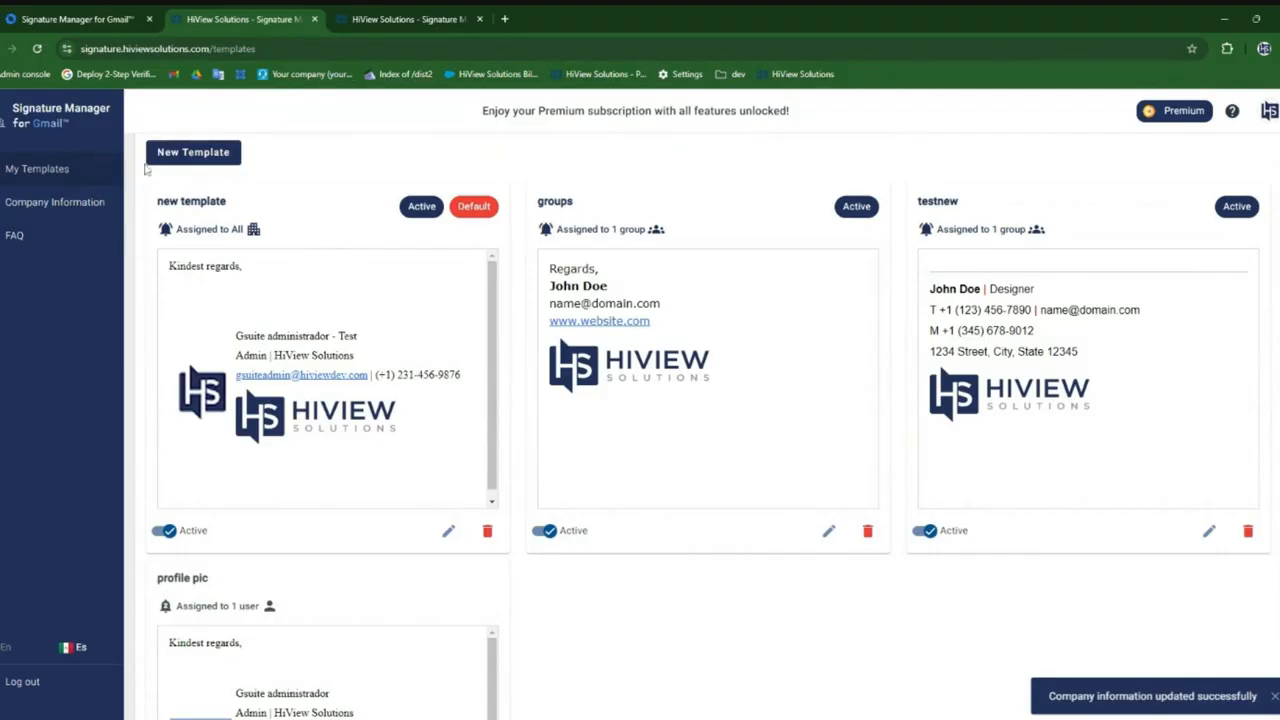
{"action": "left_click", "coordinate": [190, 158]}
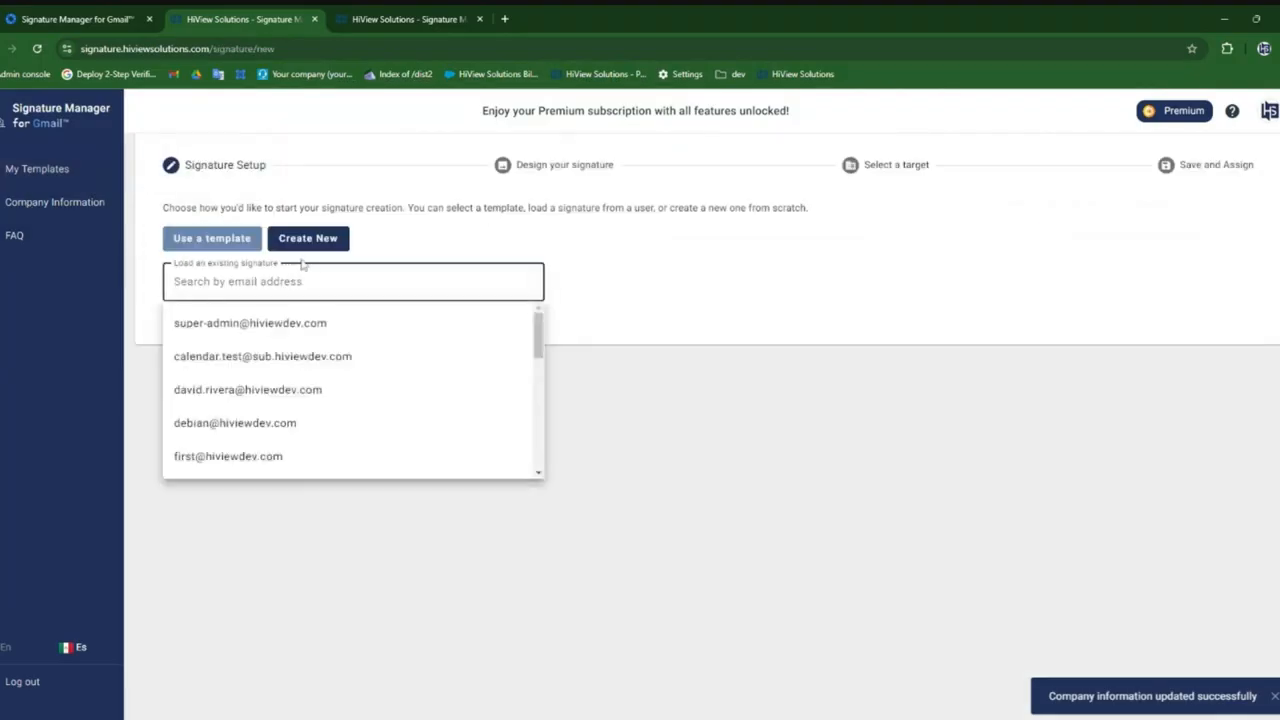
{"action": "type", "text": "g"}
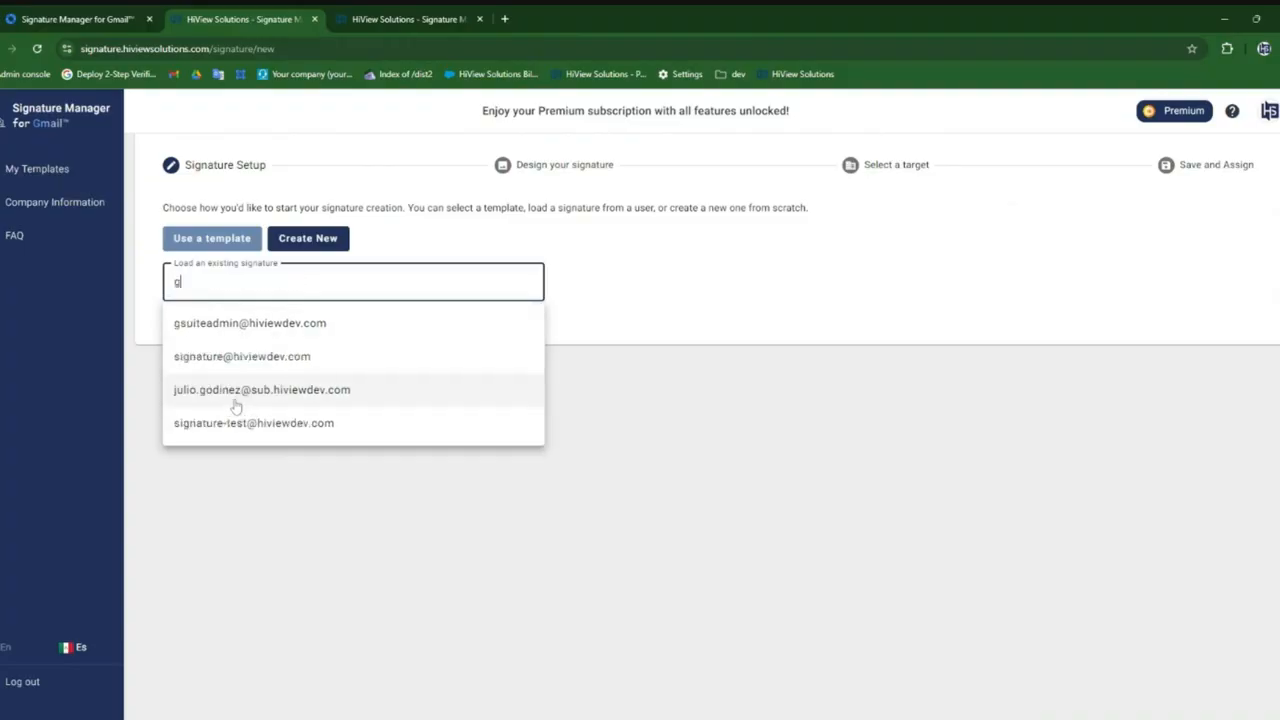
{"action": "left_click", "coordinate": [256, 322]}
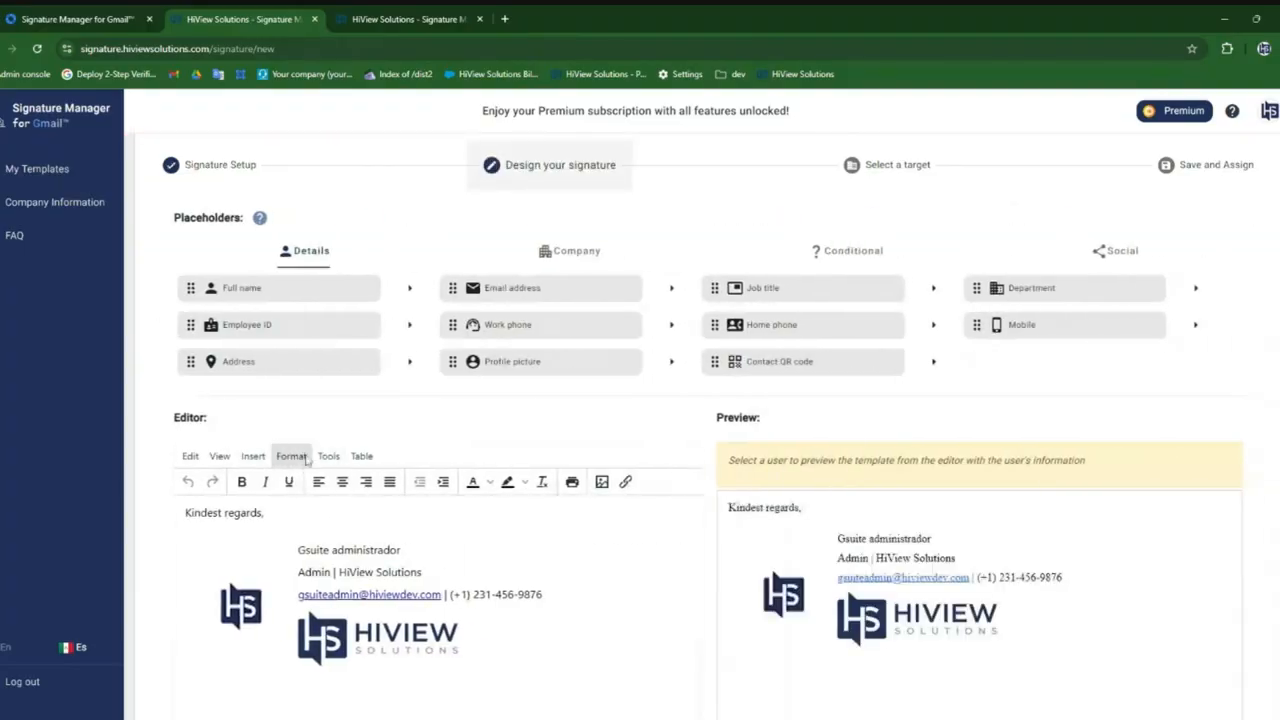
Step: Add a new line below the HiView Solutions logo and place the LinkedIn social placeholder on it
{"action": "scroll", "coordinate": [442, 482], "scroll_direction": "down", "scroll_amount": 1}
{"action": "left_click", "coordinate": [476, 500]}
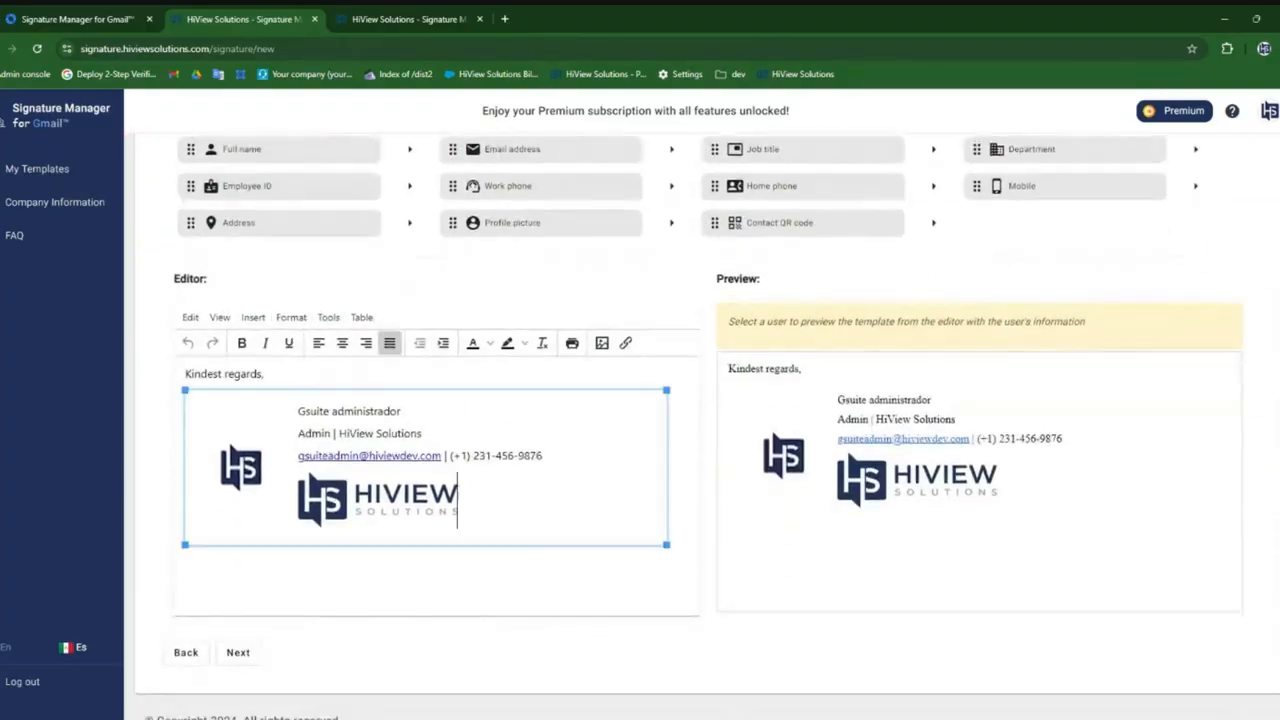
{"action": "key", "text": "Return"}
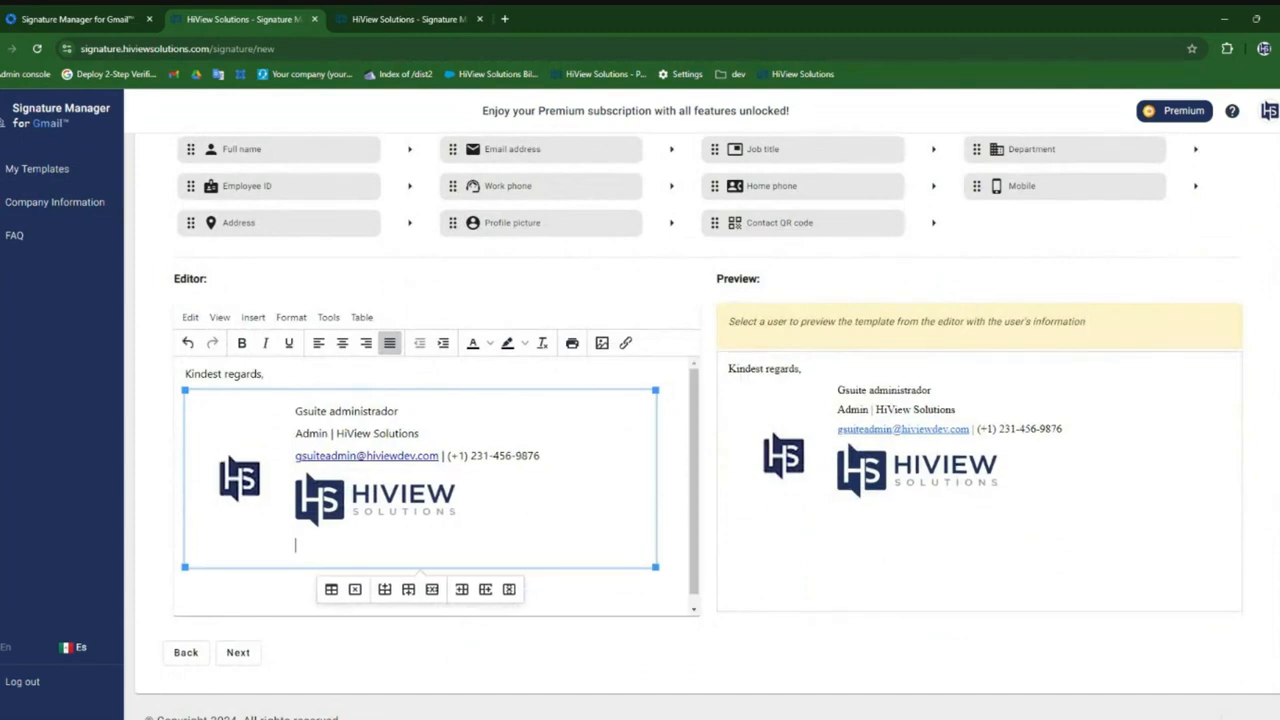
{"action": "scroll", "coordinate": [880, 290], "scroll_direction": "up", "scroll_amount": 2}
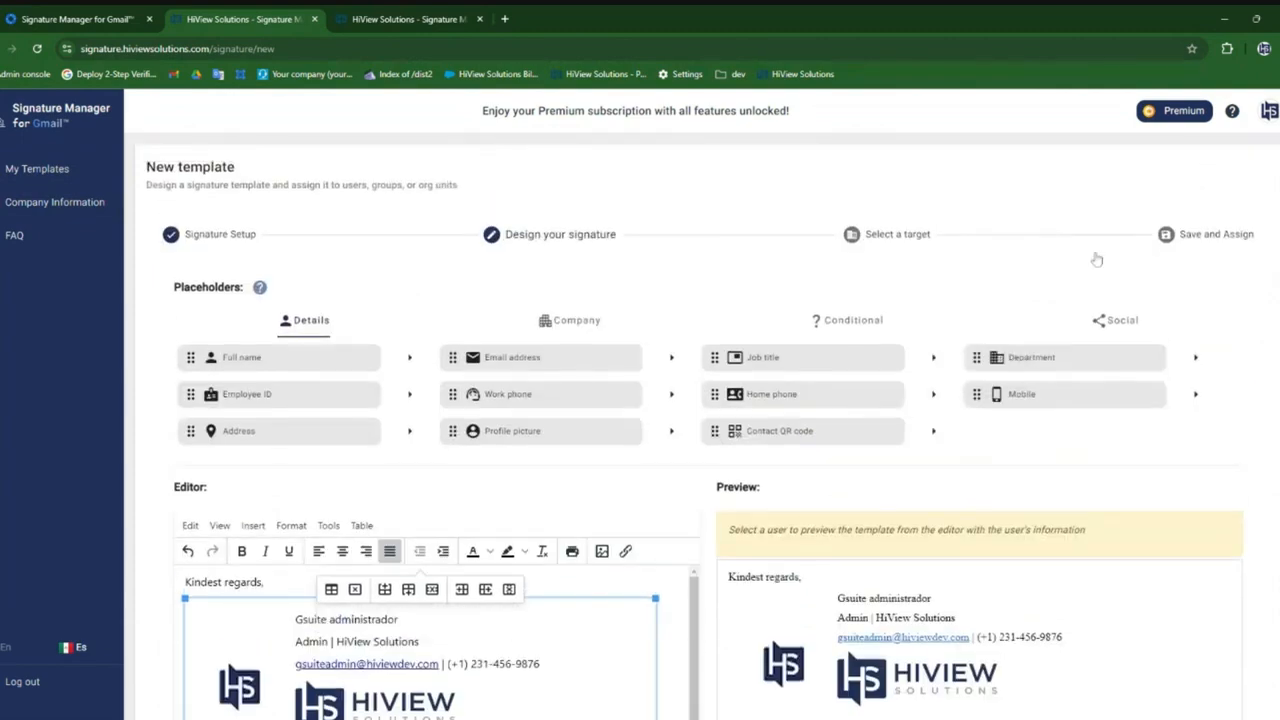
{"action": "left_click", "coordinate": [1112, 320]}
{"action": "scroll", "coordinate": [380, 289], "scroll_direction": "down", "scroll_amount": 1}
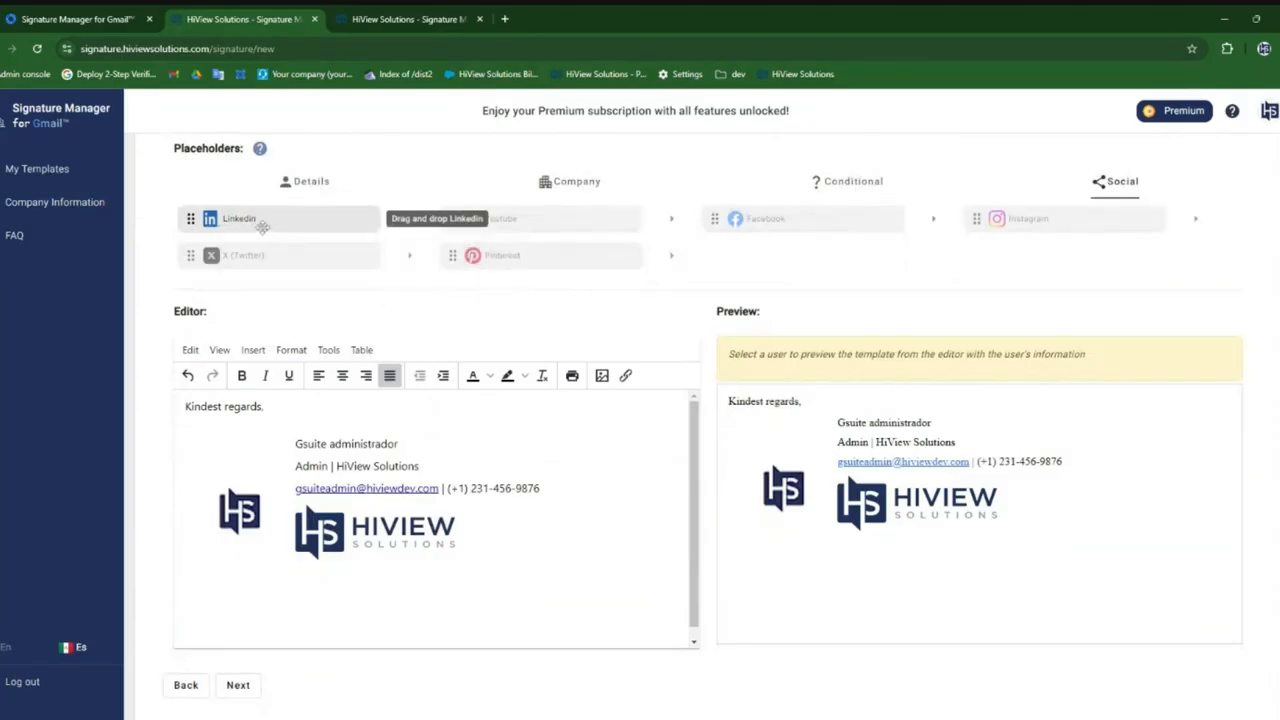
{"action": "left_click_drag", "start_coordinate": [245, 220], "coordinate": [300, 578]}
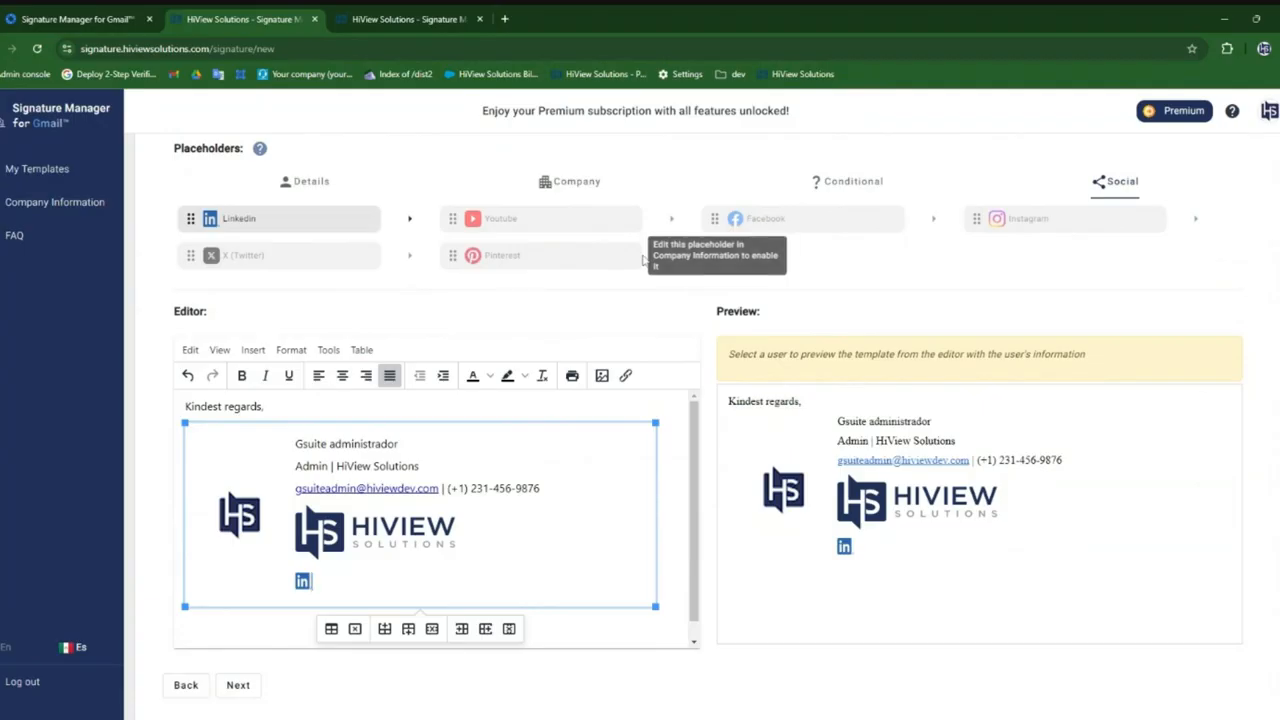
Step: Check the Conditional placeholders for the signature and continue to the template's target selection
{"action": "scroll", "coordinate": [601, 310], "scroll_direction": "up", "scroll_amount": 1}
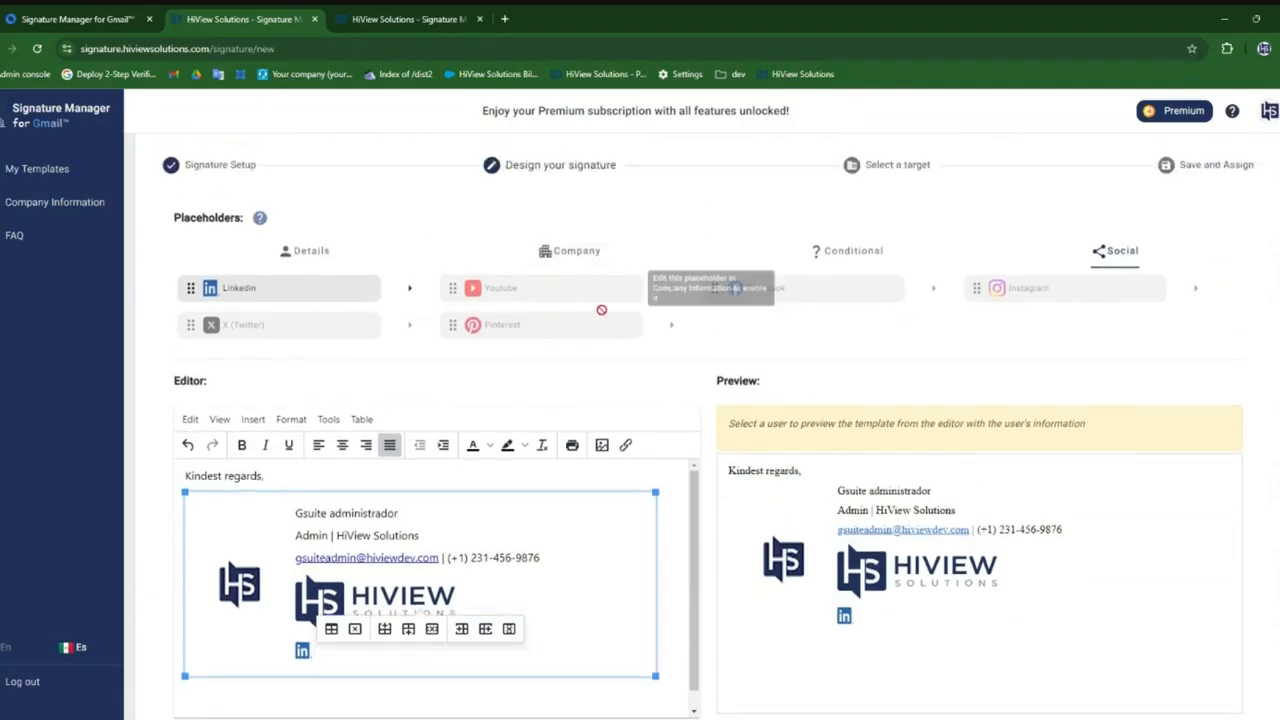
{"action": "left_click", "coordinate": [847, 258]}
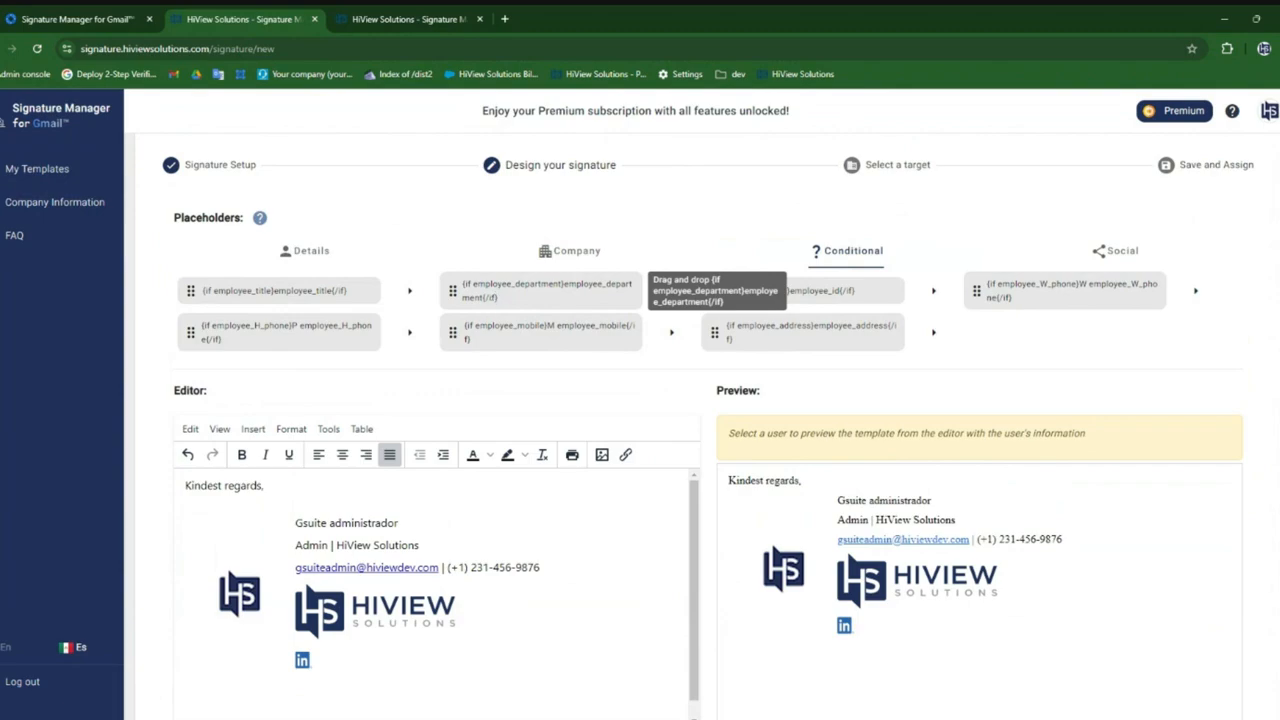
{"action": "left_click_drag", "start_coordinate": [295, 567], "coordinate": [438, 567]}
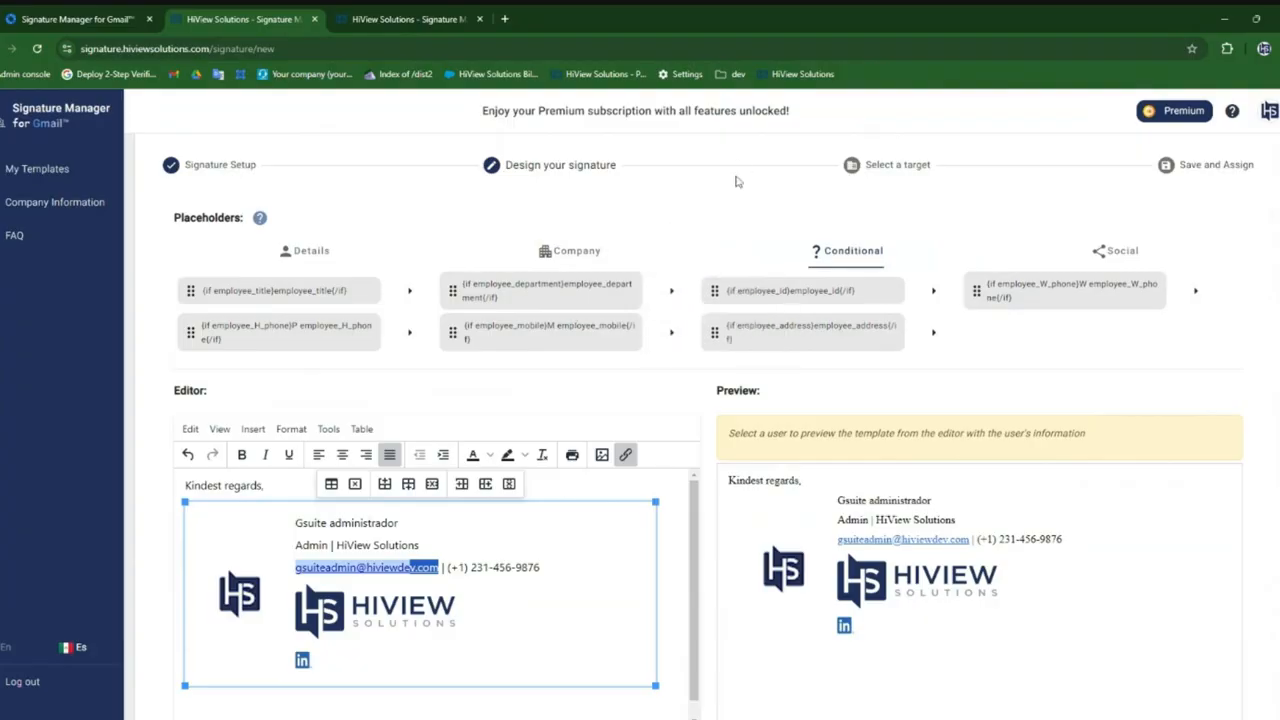
{"action": "scroll", "coordinate": [735, 181], "scroll_direction": "up", "scroll_amount": 1}
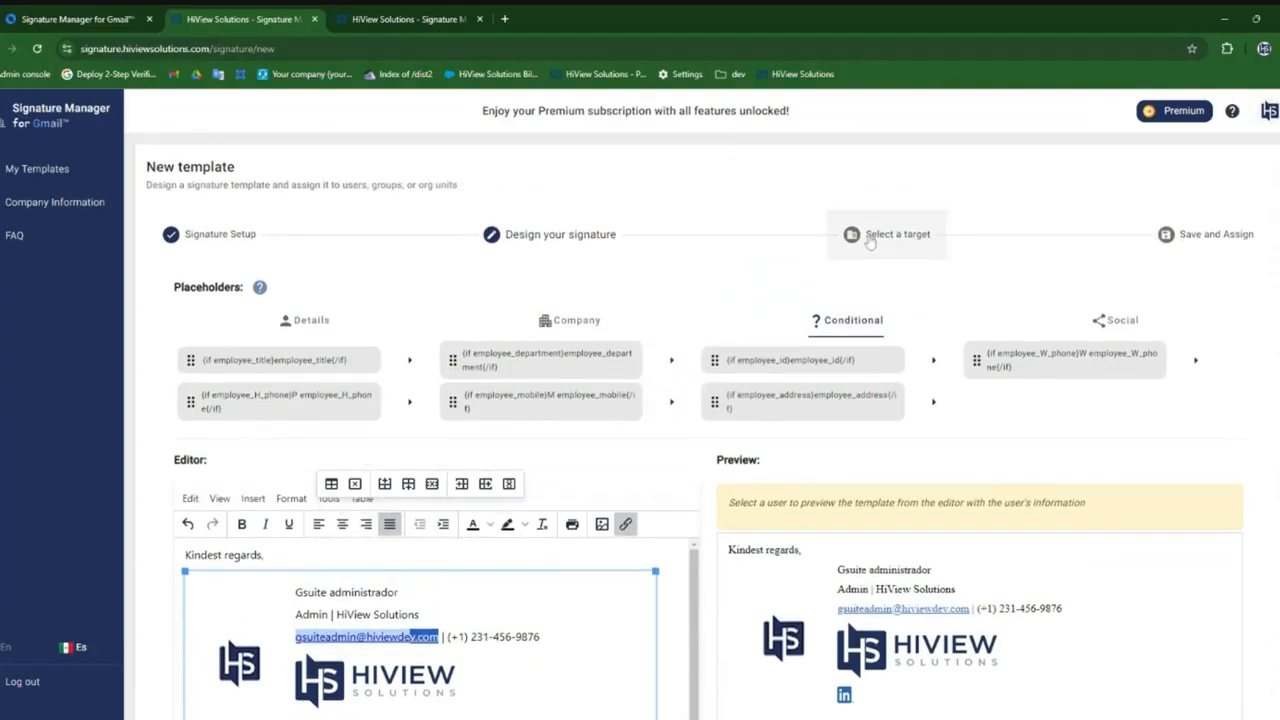
{"action": "scroll", "coordinate": [298, 459], "scroll_direction": "down", "scroll_amount": 2}
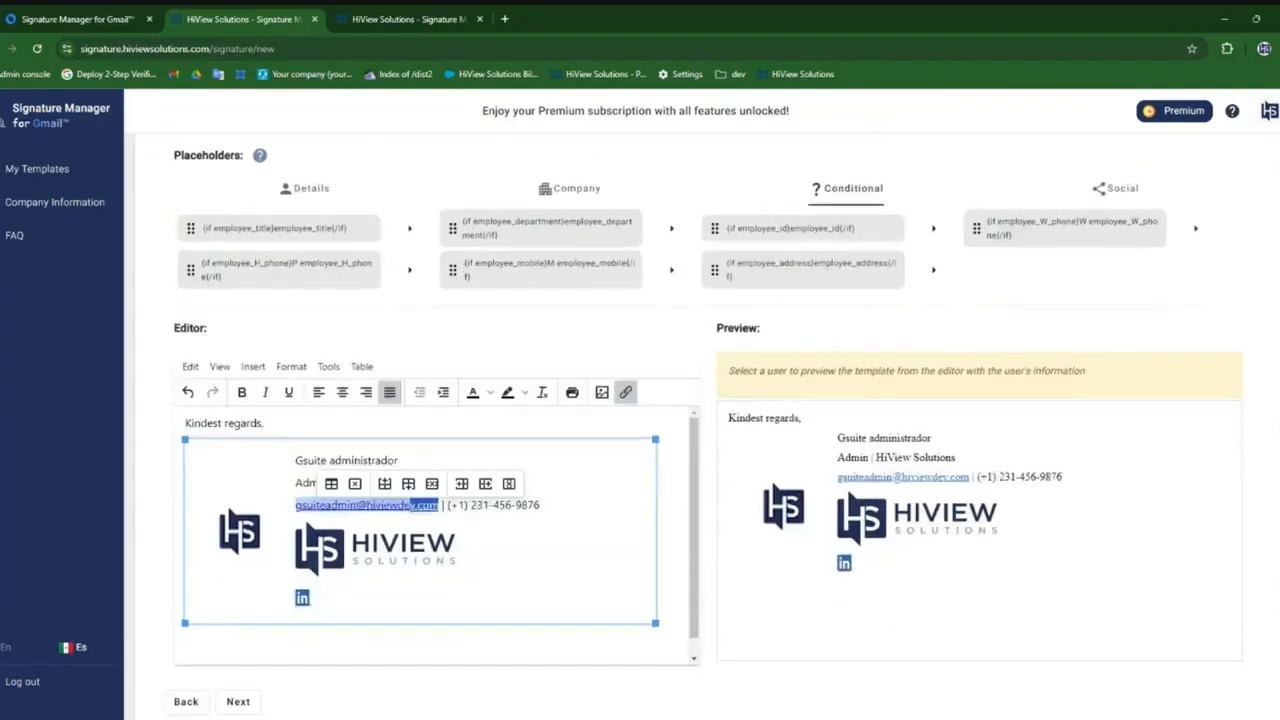
{"action": "scroll", "coordinate": [300, 656], "scroll_direction": "down", "scroll_amount": 1}
{"action": "left_click", "coordinate": [245, 701]}
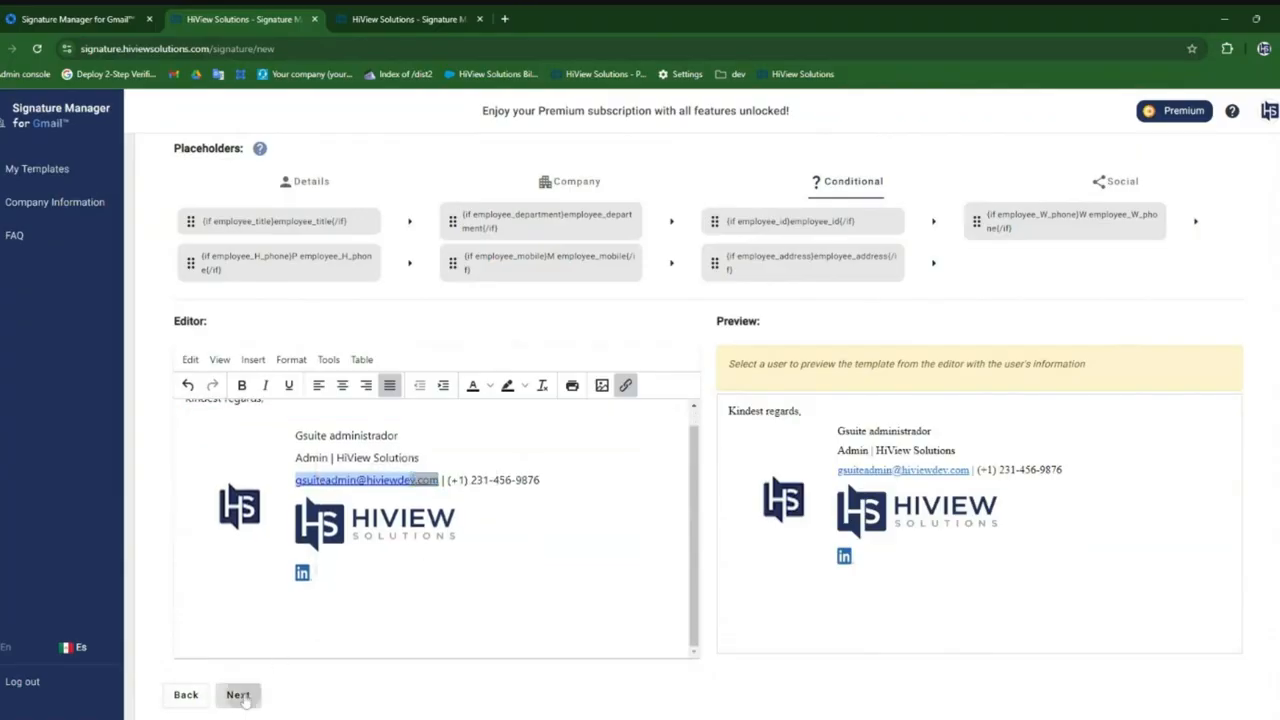
{"action": "scroll", "coordinate": [478, 308], "scroll_direction": "up", "scroll_amount": 2}
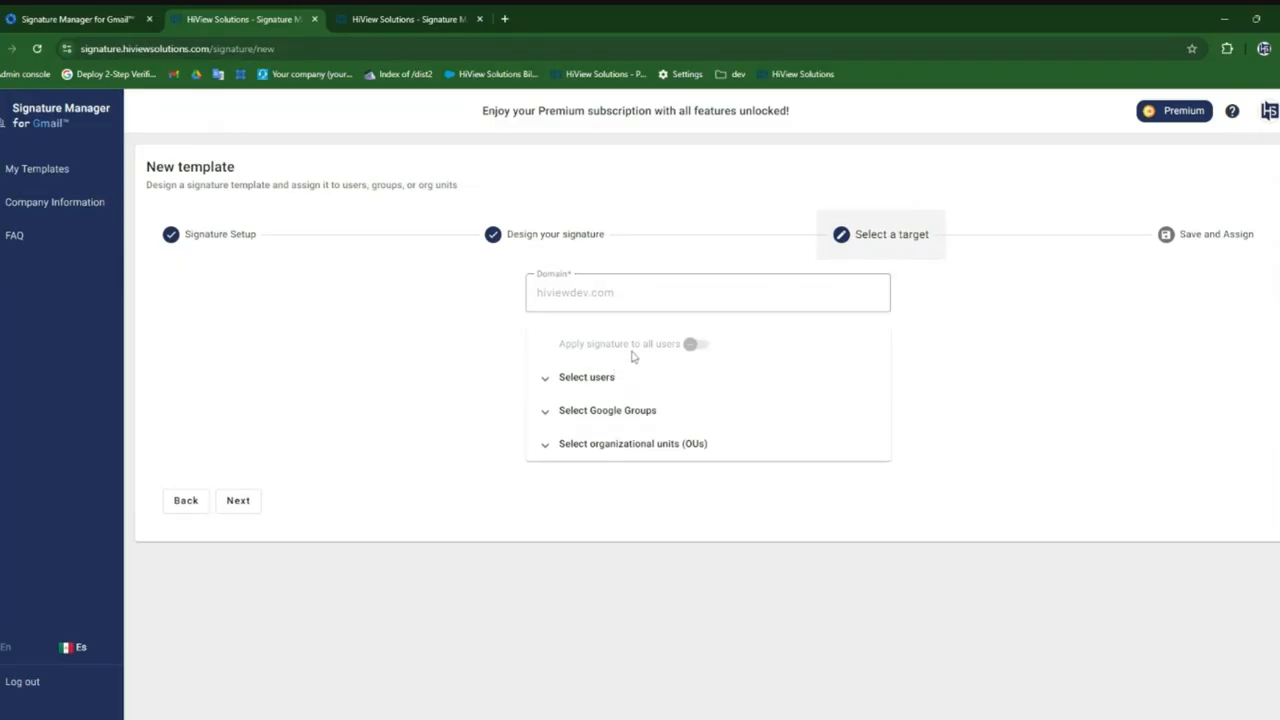
Step: Check the option to apply the signature to all users and add the Admin Test account as a specific target user
{"action": "mouse_move", "coordinate": [619, 346]}
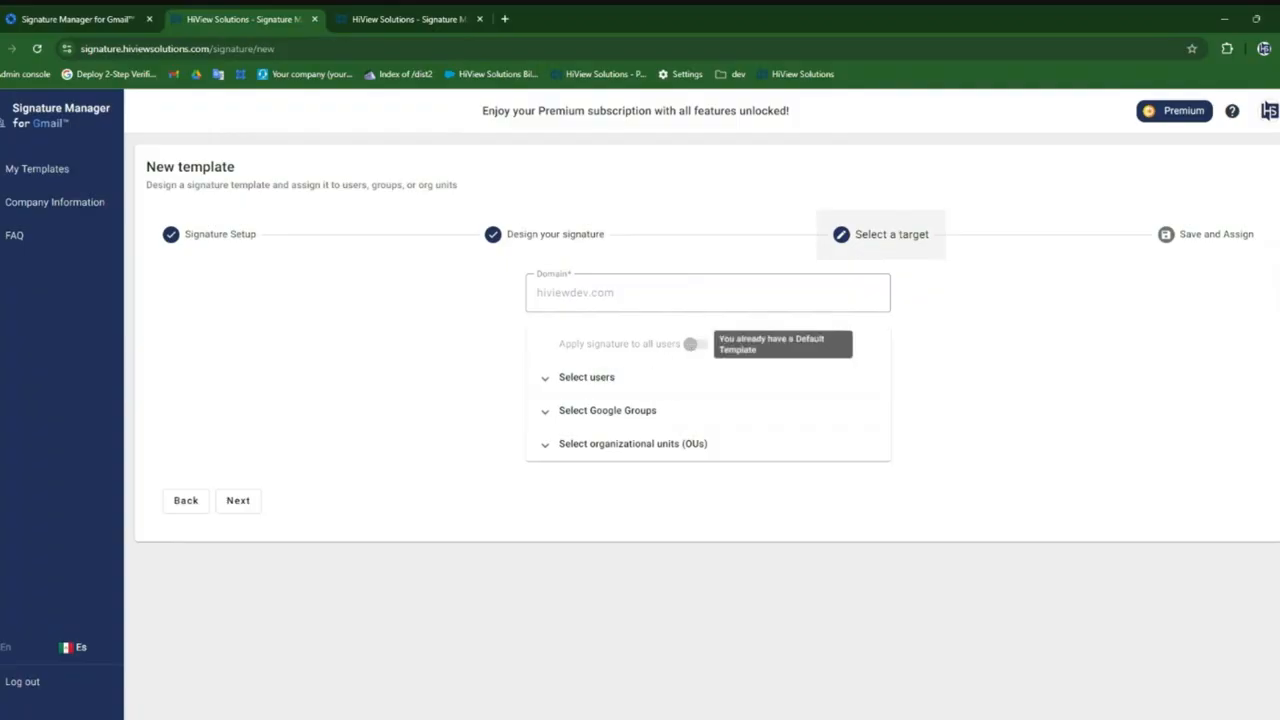
{"action": "left_click", "coordinate": [609, 379]}
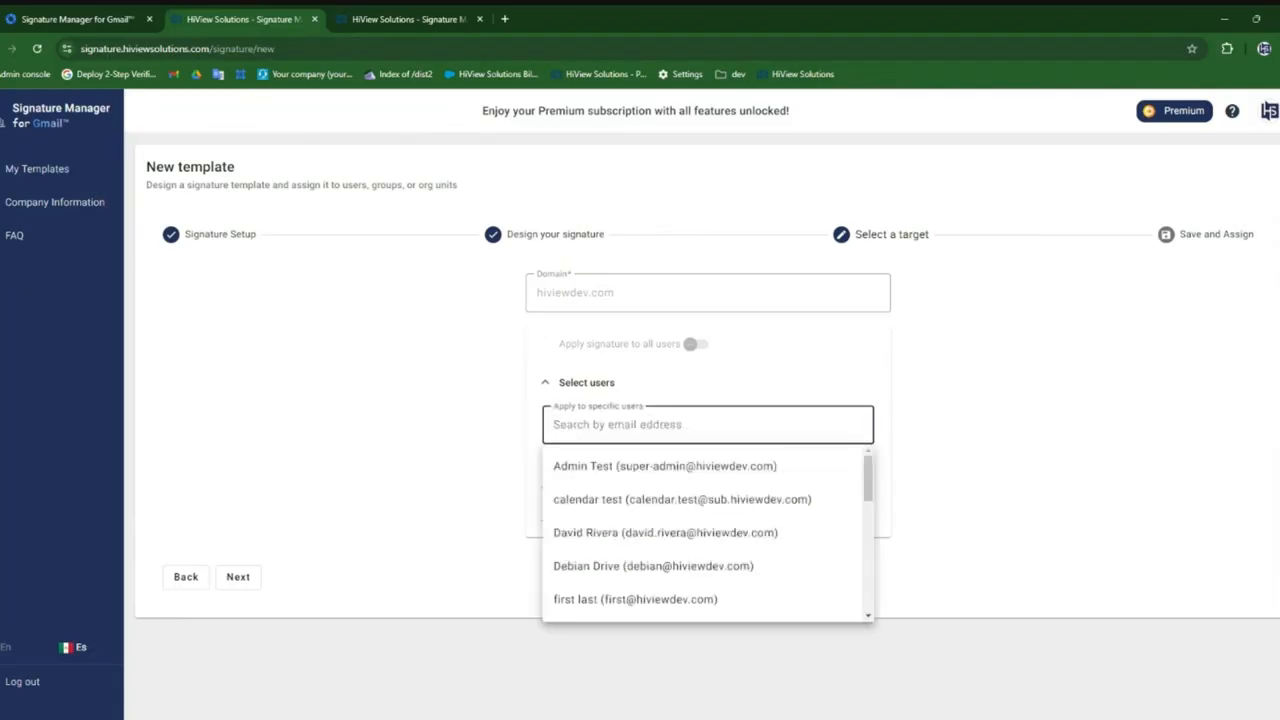
{"action": "left_click", "coordinate": [474, 470]}
{"action": "left_click", "coordinate": [609, 430]}
{"action": "left_click", "coordinate": [610, 466]}
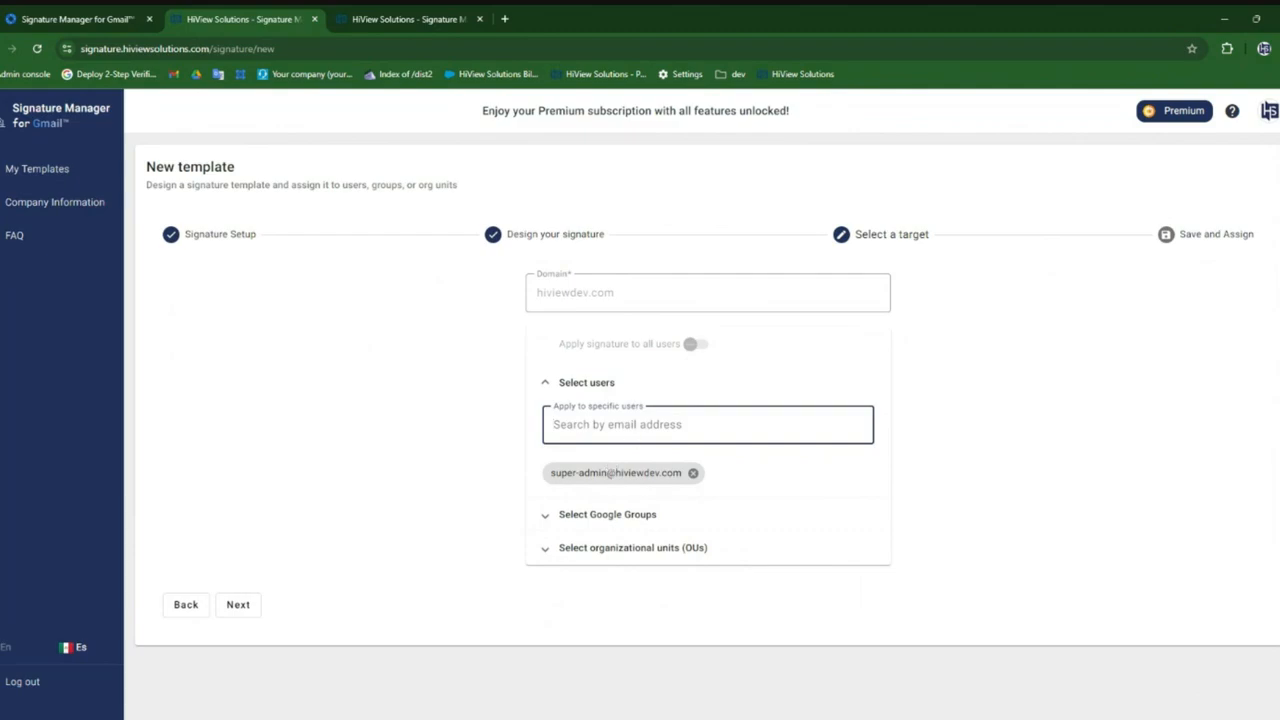
Step: Search the target users for "gs", clear the search and add the calendar test account as another target user
{"action": "type", "text": "gste"}
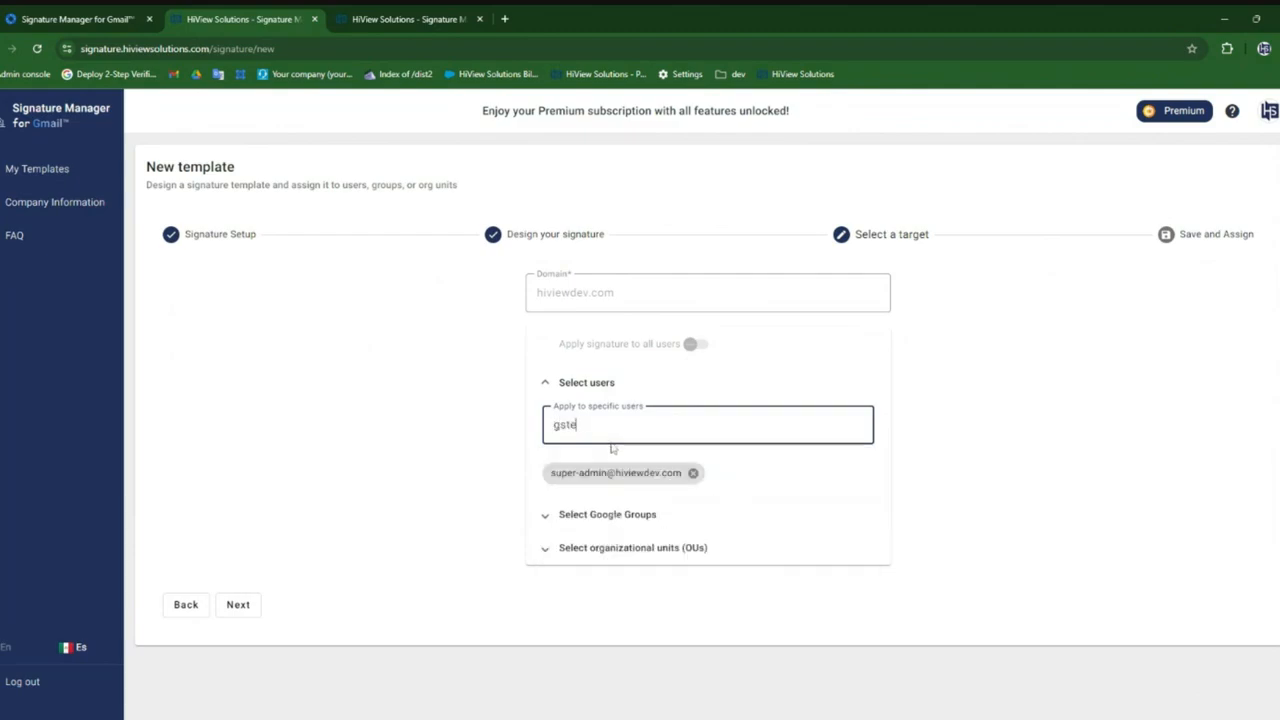
{"action": "key", "text": "BackSpace"}
{"action": "key", "text": "BackSpace"}
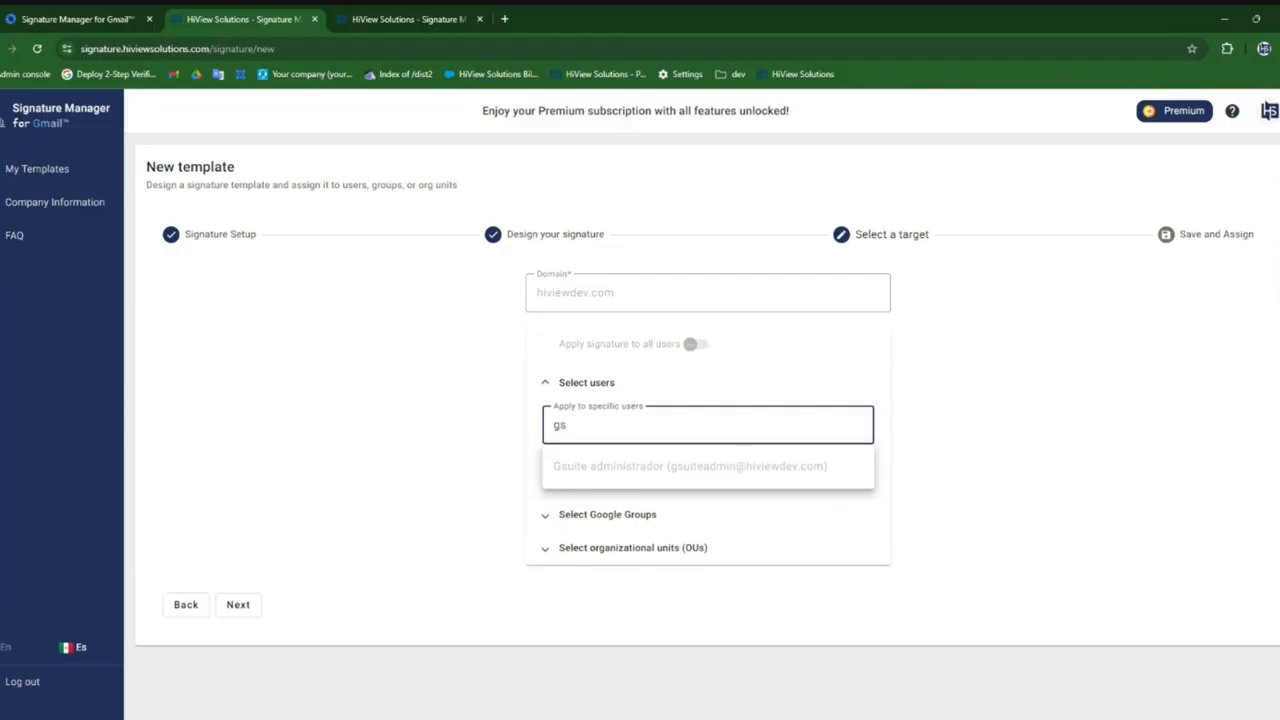
{"action": "key", "text": "BackSpace"}
{"action": "key", "text": "BackSpace"}
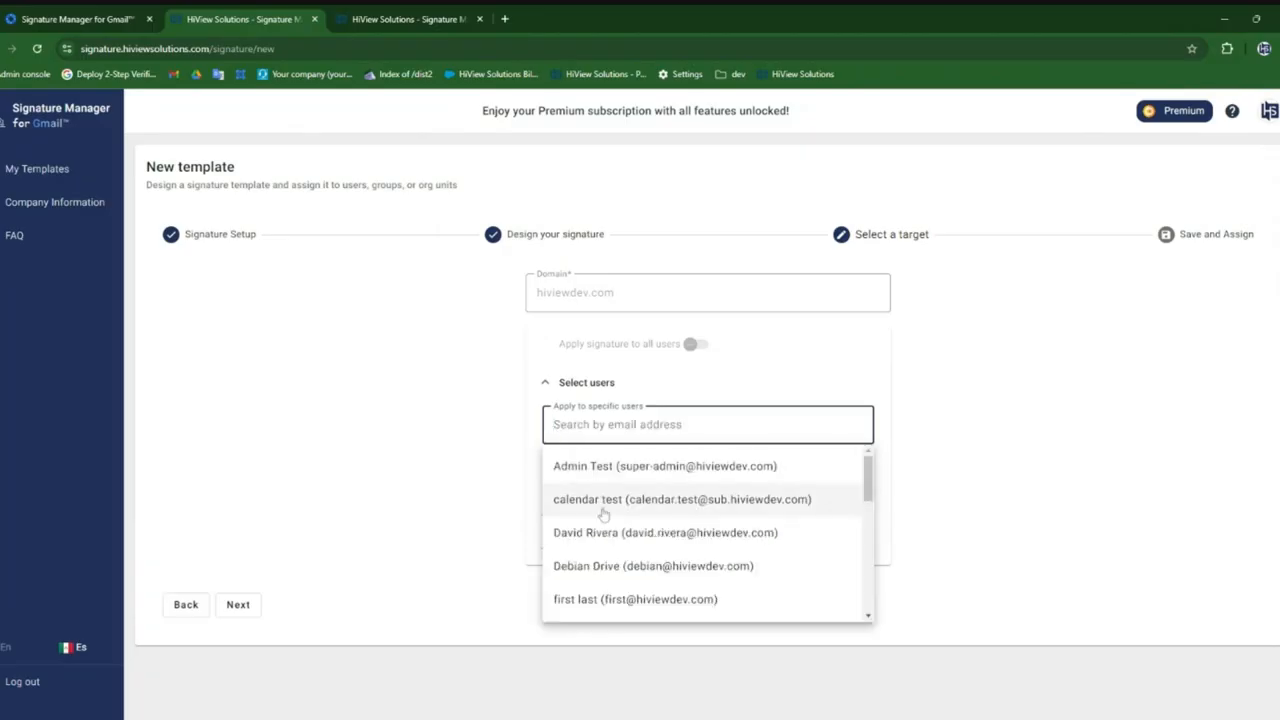
{"action": "left_click", "coordinate": [603, 500]}
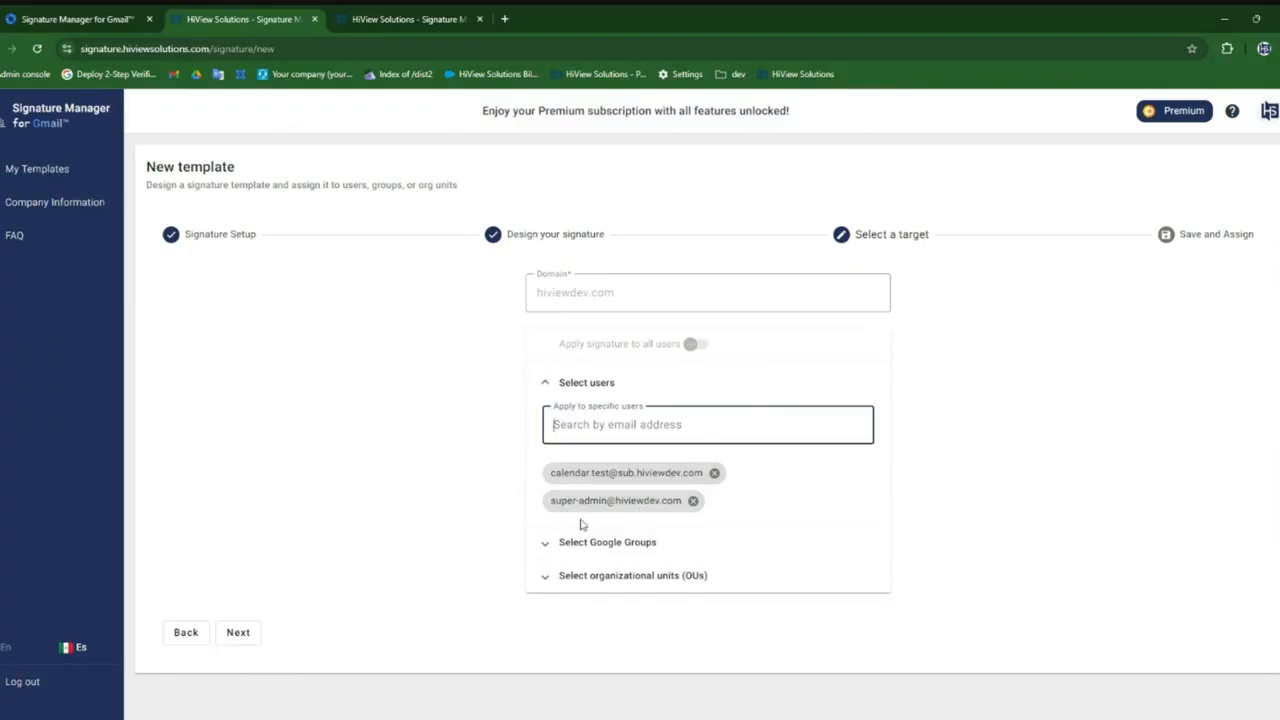
Step: Add the Europe users Google Group as a template target and remove it again
{"action": "left_click", "coordinate": [560, 542]}
{"action": "left_click", "coordinate": [707, 459]}
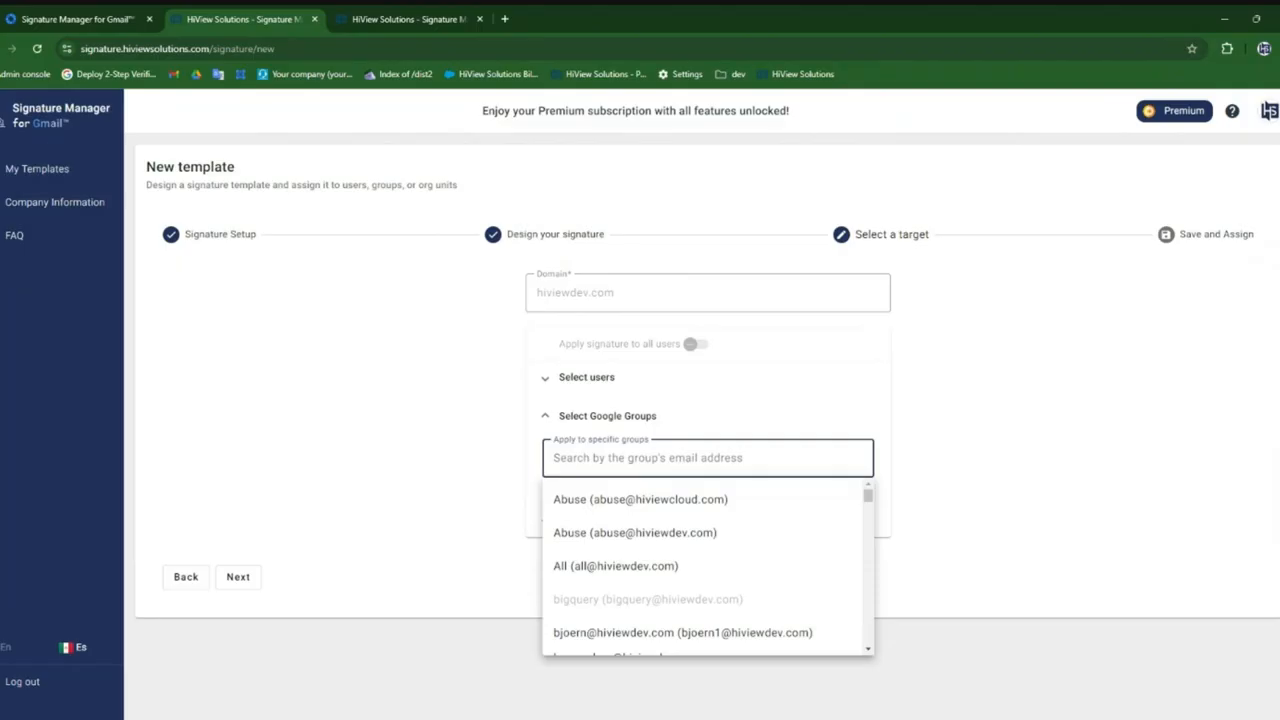
{"action": "scroll", "coordinate": [612, 588], "scroll_direction": "down", "scroll_amount": 3}
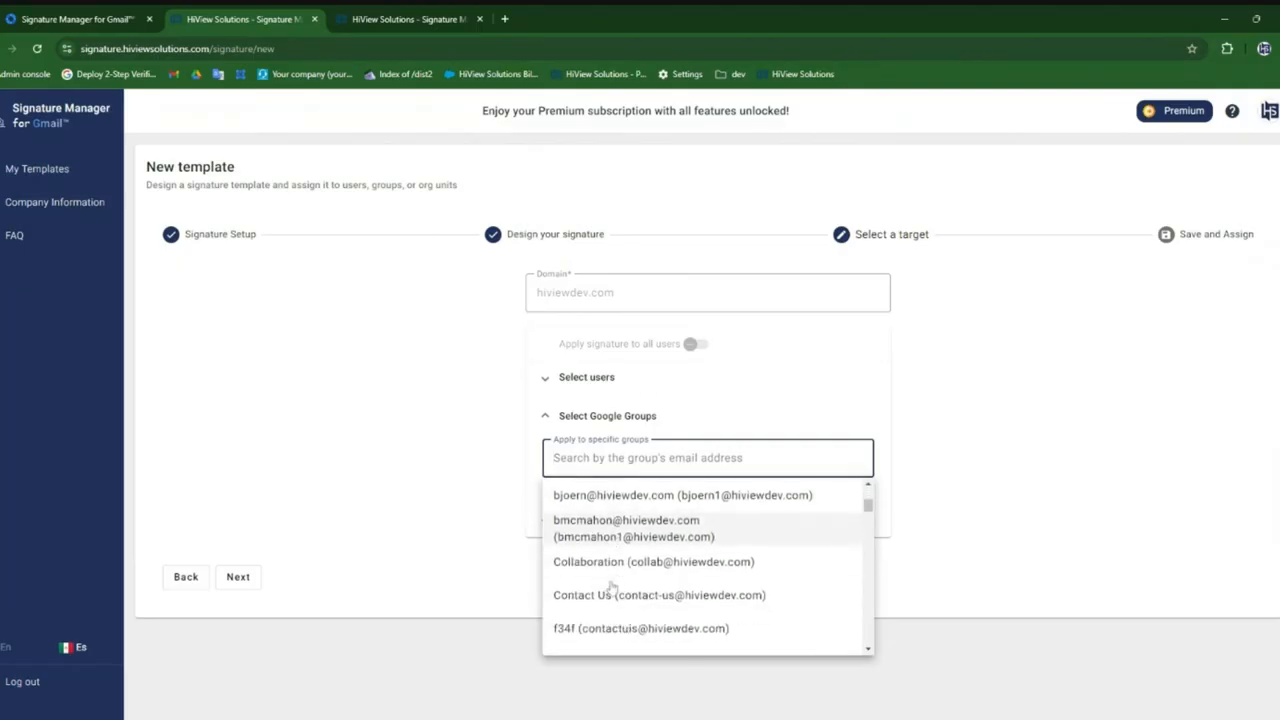
{"action": "scroll", "coordinate": [600, 620], "scroll_direction": "down", "scroll_amount": 2}
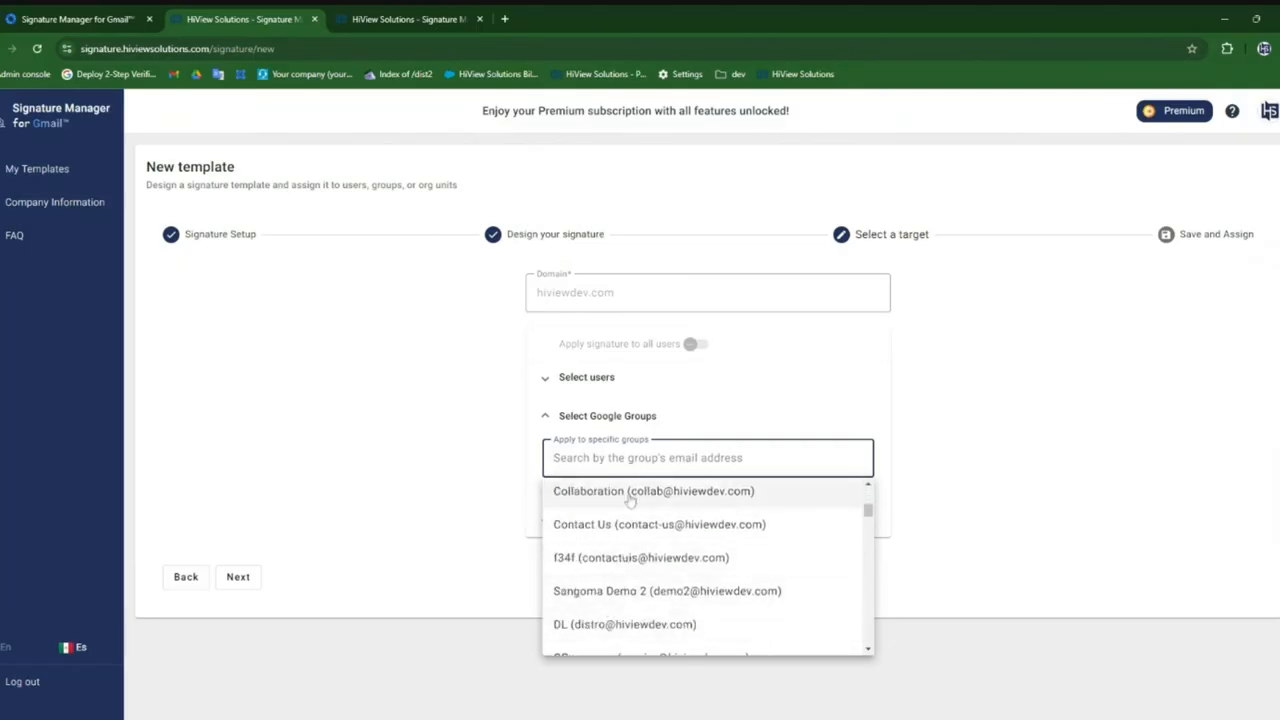
{"action": "scroll", "coordinate": [608, 600], "scroll_direction": "down", "scroll_amount": 2}
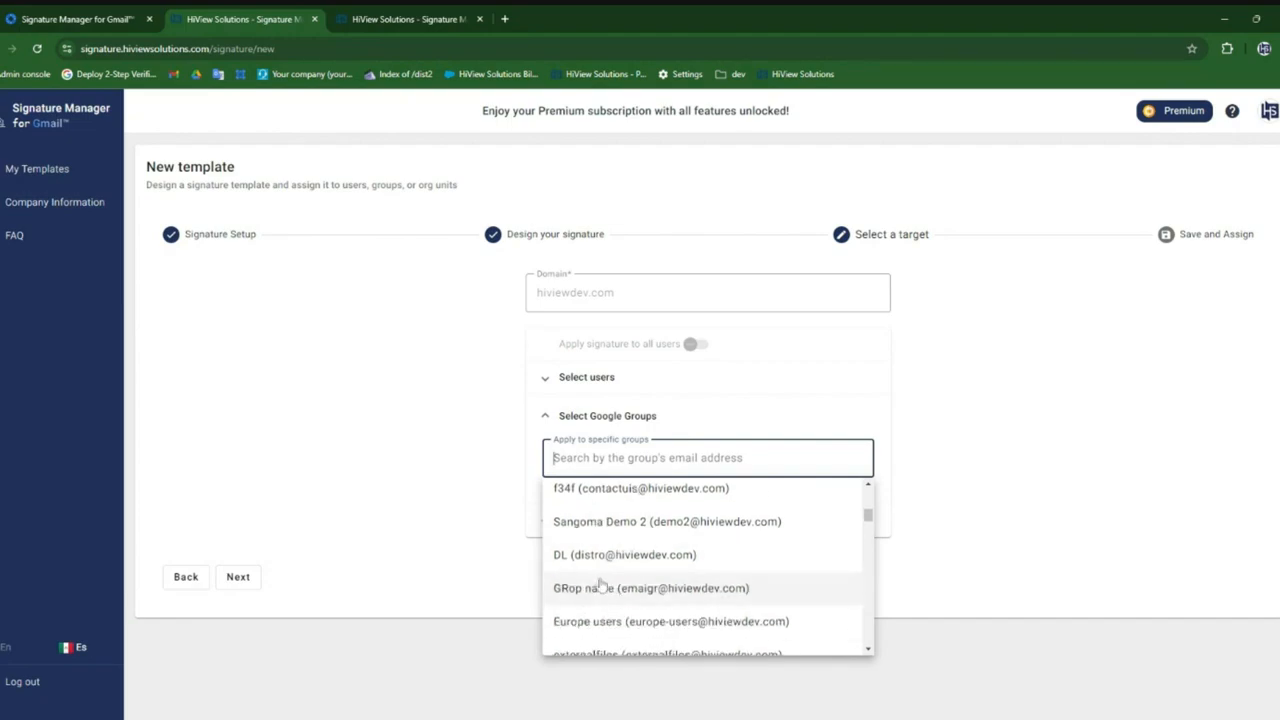
{"action": "left_click", "coordinate": [605, 621]}
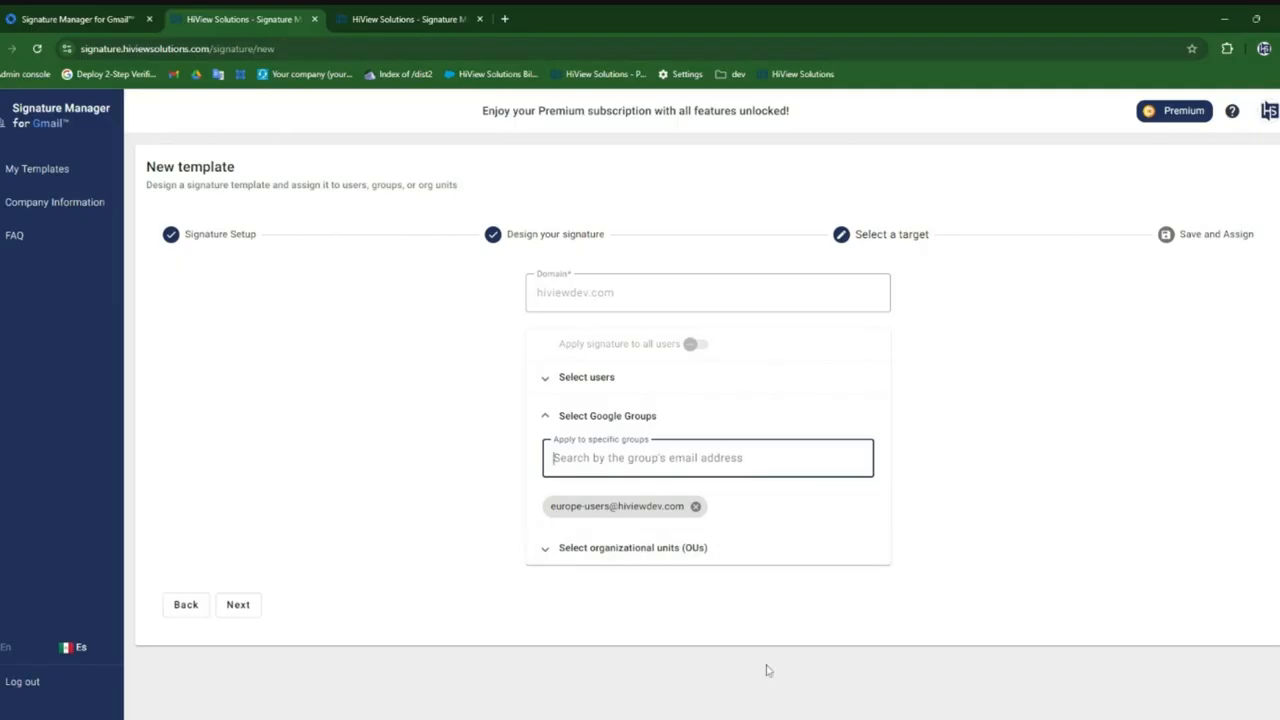
{"action": "left_click", "coordinate": [695, 506]}
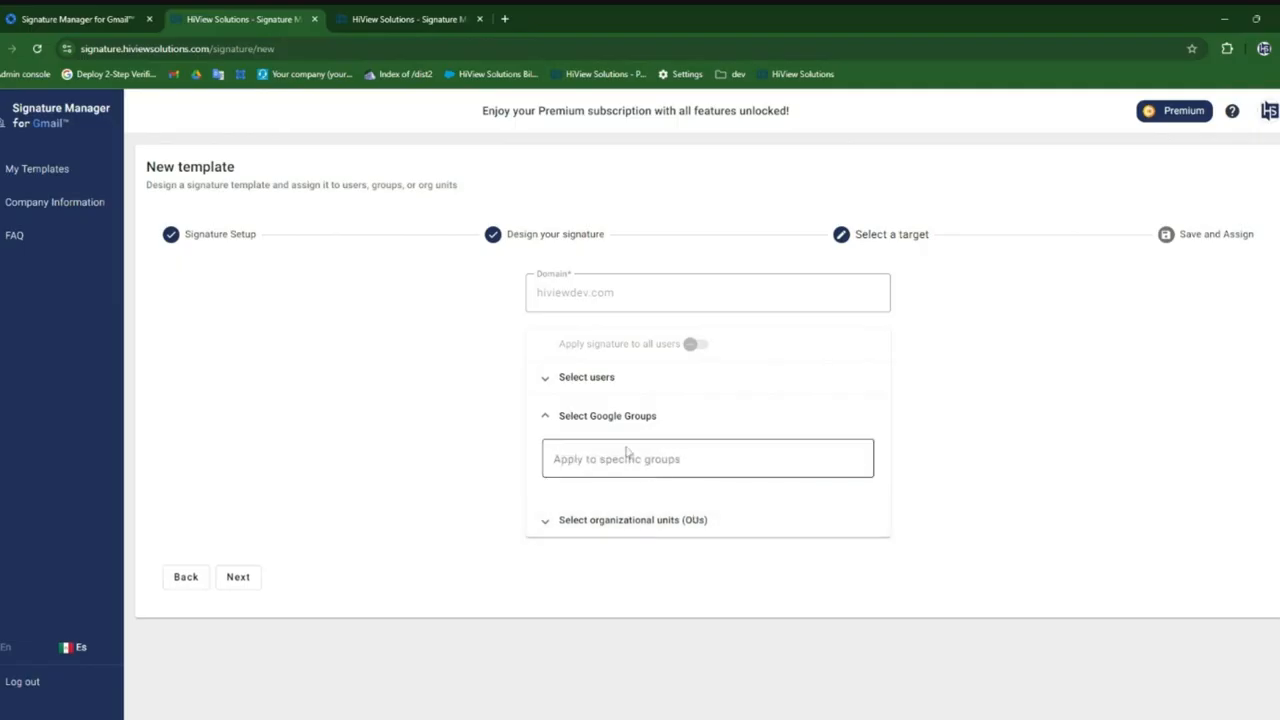
Step: Add the Accounting organizational unit as a target for the template
{"action": "left_click", "coordinate": [634, 520]}
{"action": "left_click", "coordinate": [620, 478]}
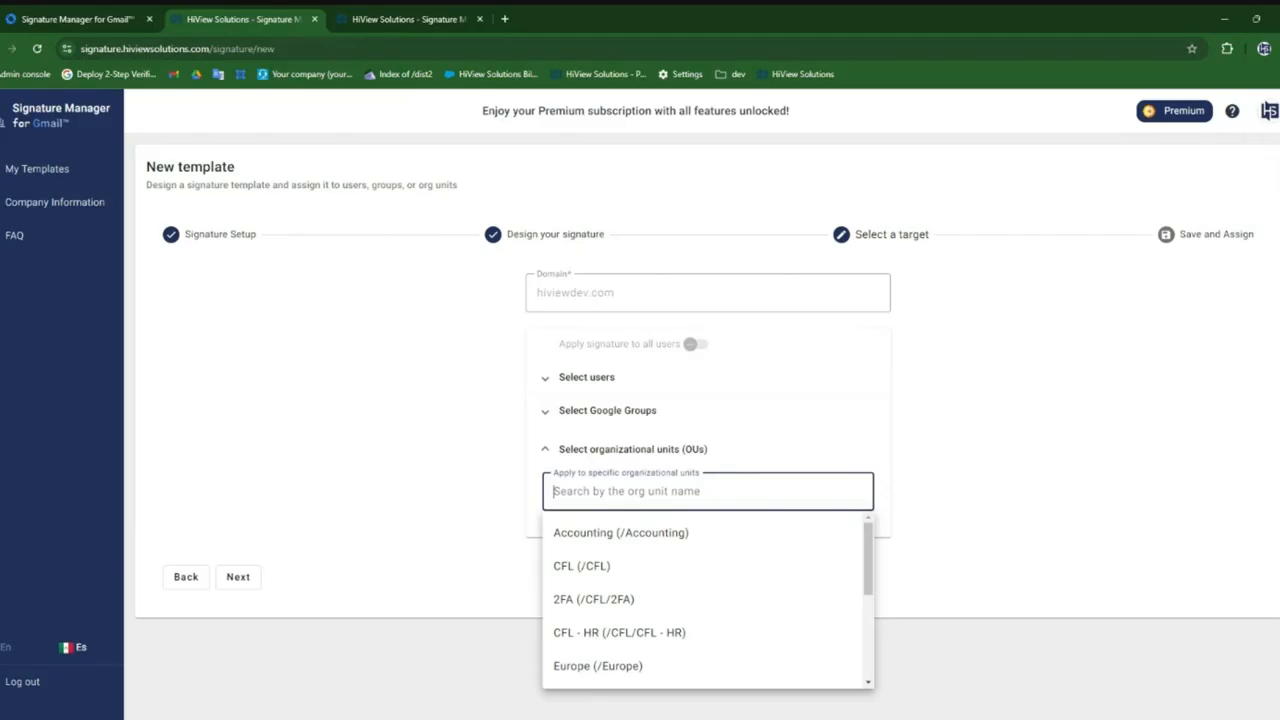
{"action": "left_click", "coordinate": [602, 540]}
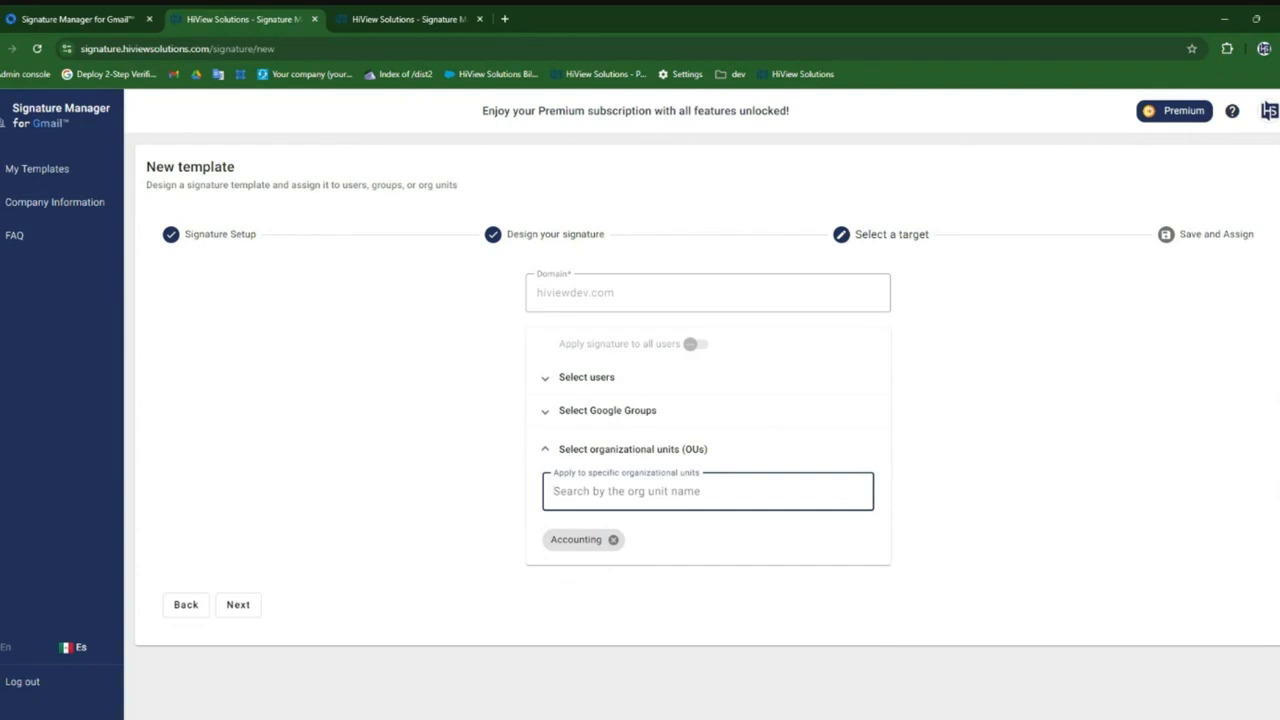
{"action": "left_click", "coordinate": [1006, 437]}
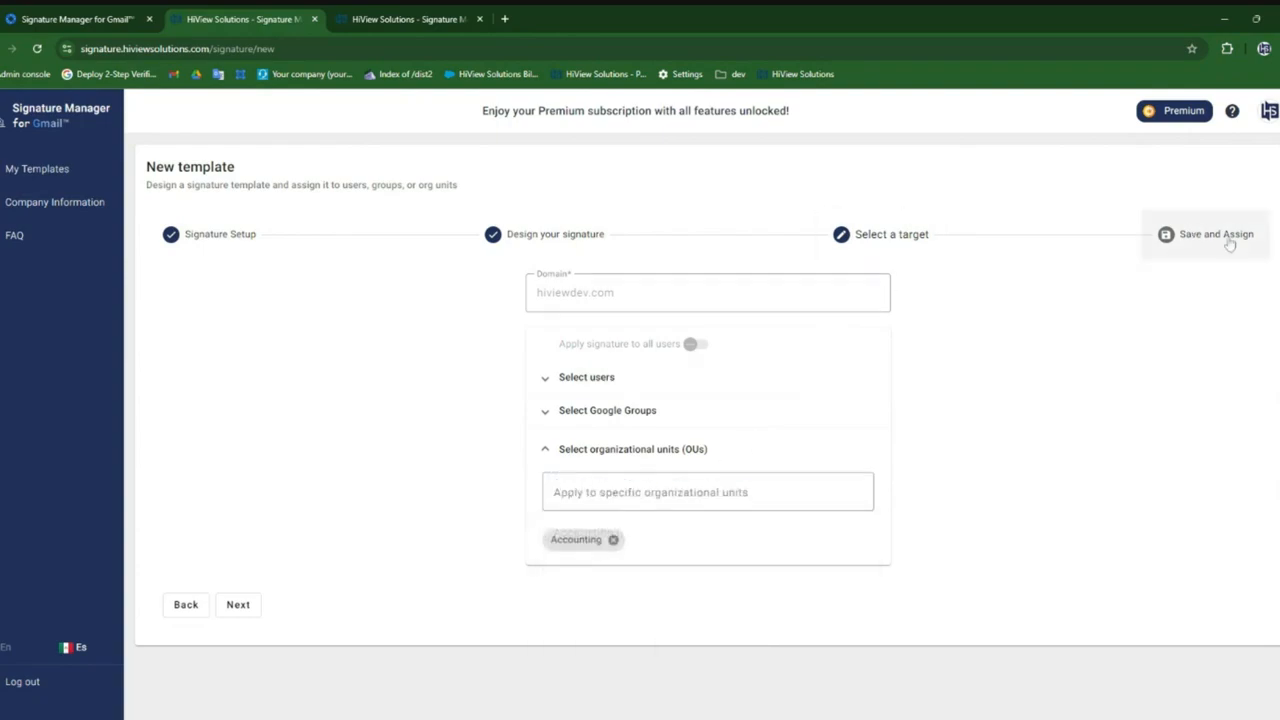
Step: Proceed to saving and assigning the template, review its preview and enable applying it every 24 hours
{"action": "left_click", "coordinate": [1229, 244]}
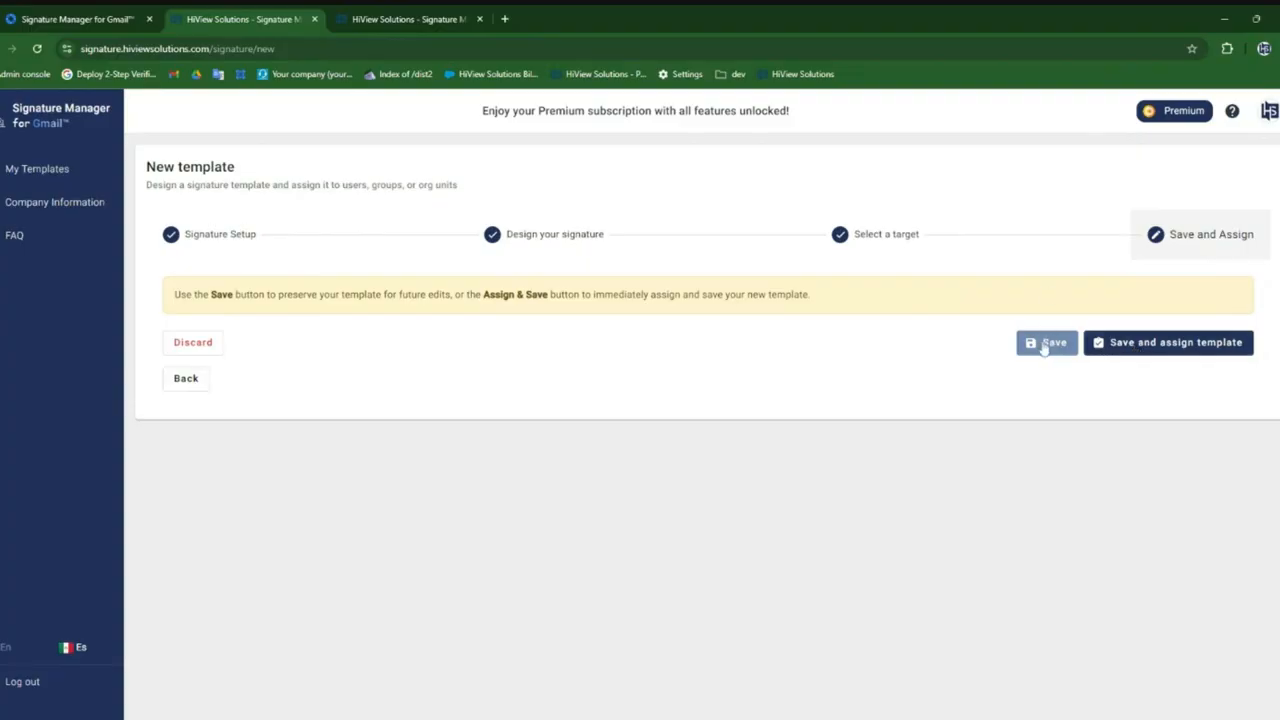
{"action": "left_click", "coordinate": [1141, 352]}
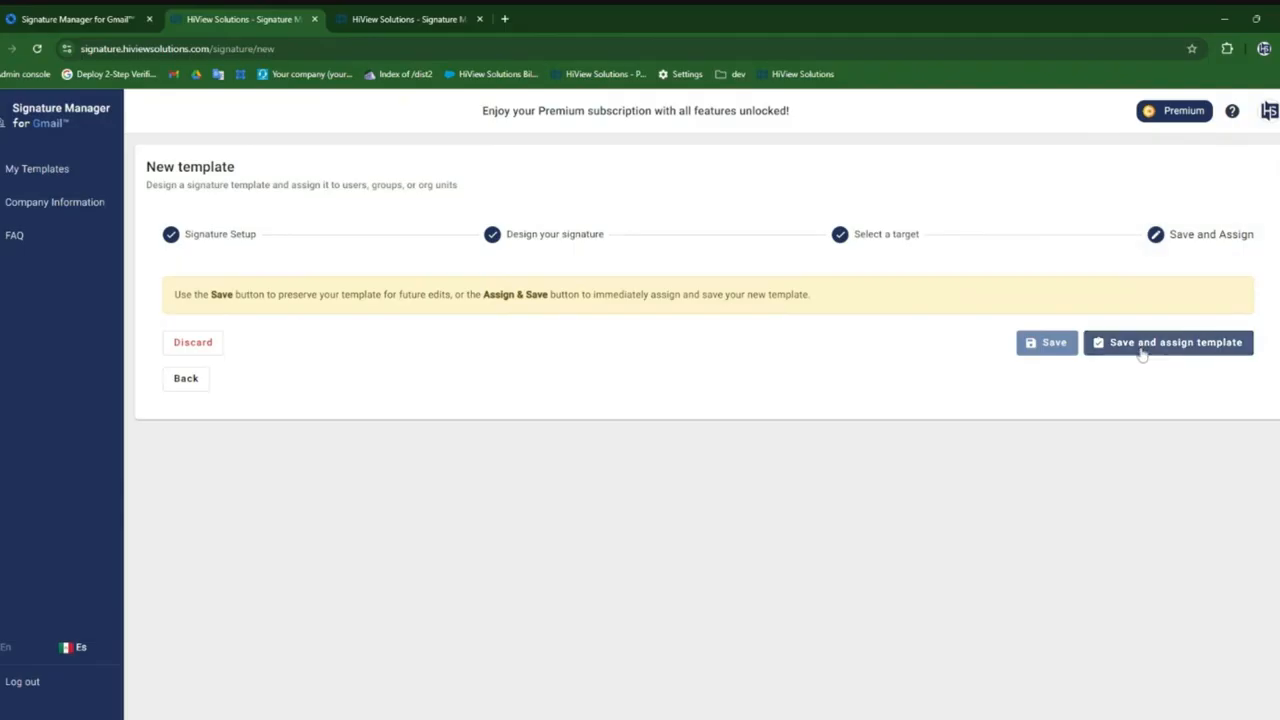
{"action": "scroll", "coordinate": [352, 327], "scroll_direction": "down", "scroll_amount": 1}
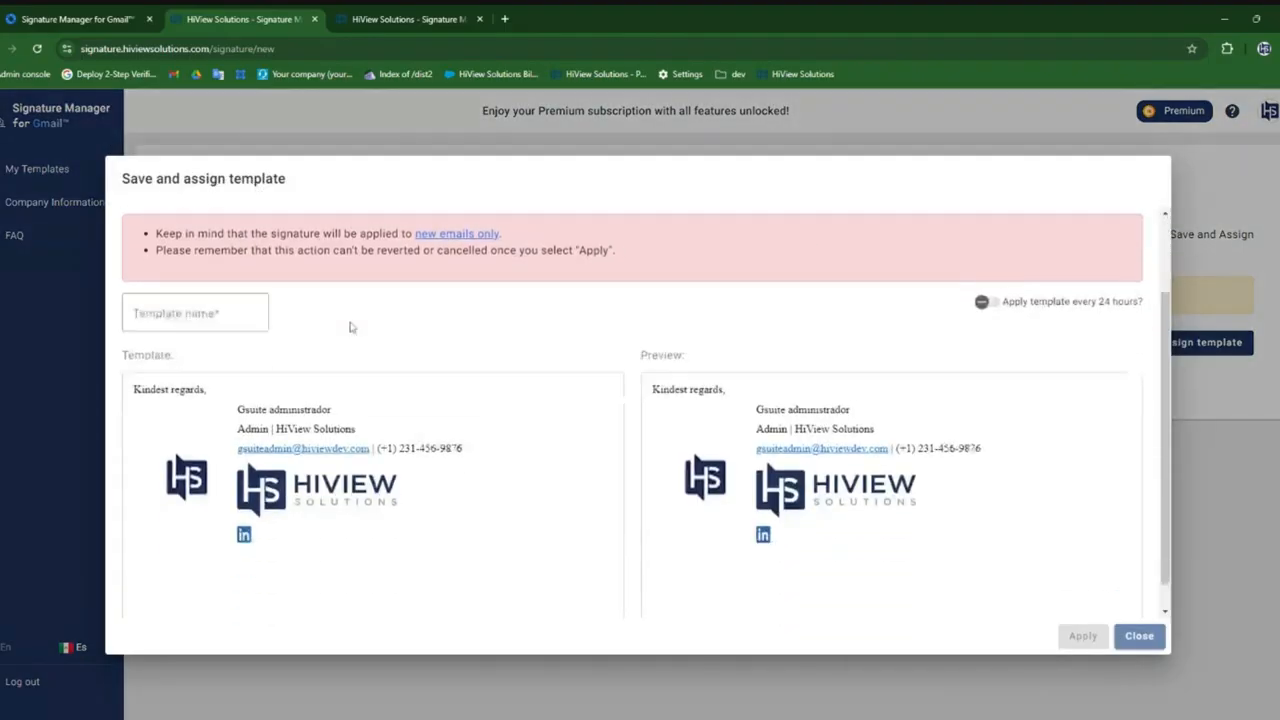
{"action": "scroll", "coordinate": [350, 327], "scroll_direction": "down", "scroll_amount": 1}
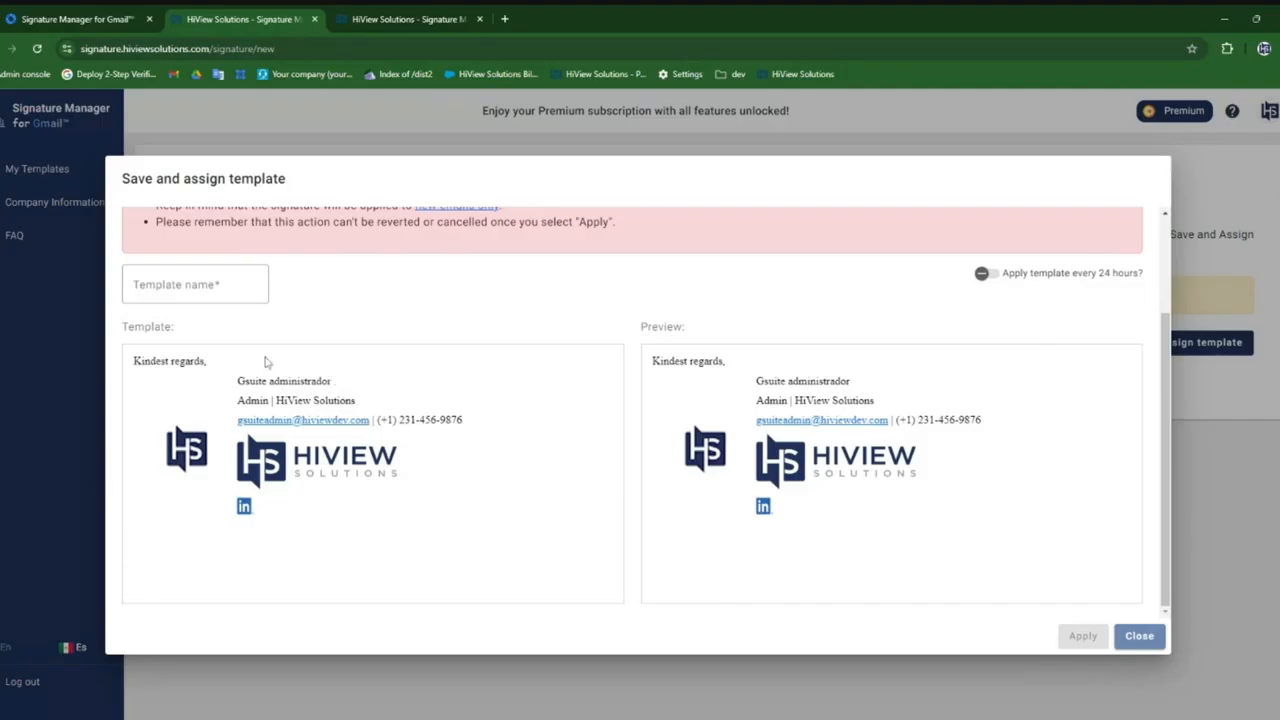
{"action": "left_click", "coordinate": [215, 299]}
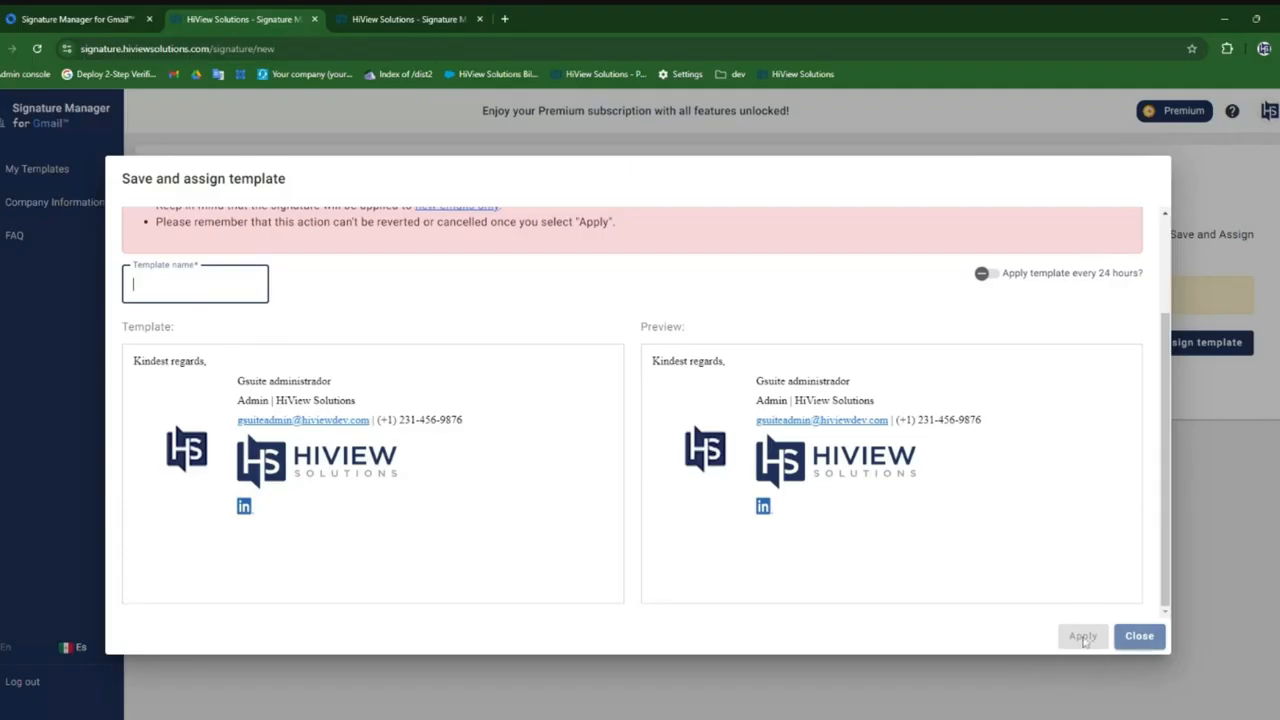
{"action": "left_click", "coordinate": [996, 279]}
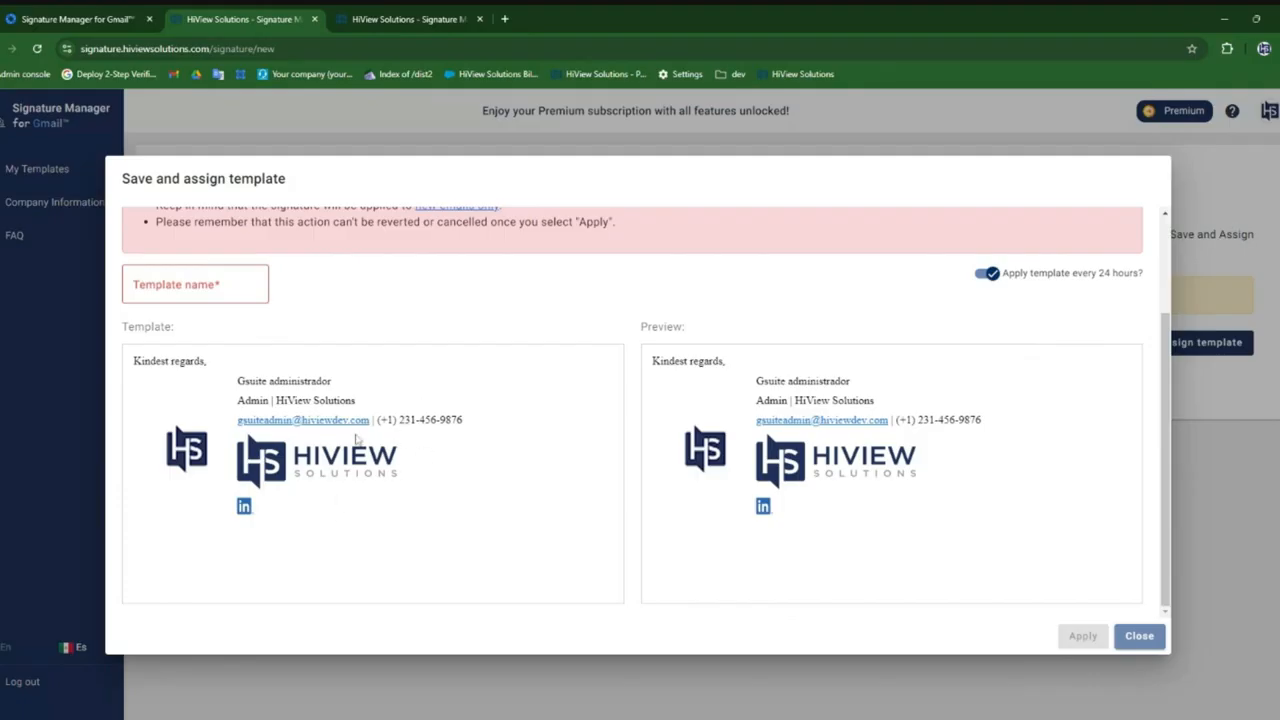
Step: Close the save and assign dialog and go to the templates overview, discarding the unsaved new template
{"action": "left_click", "coordinate": [1139, 636]}
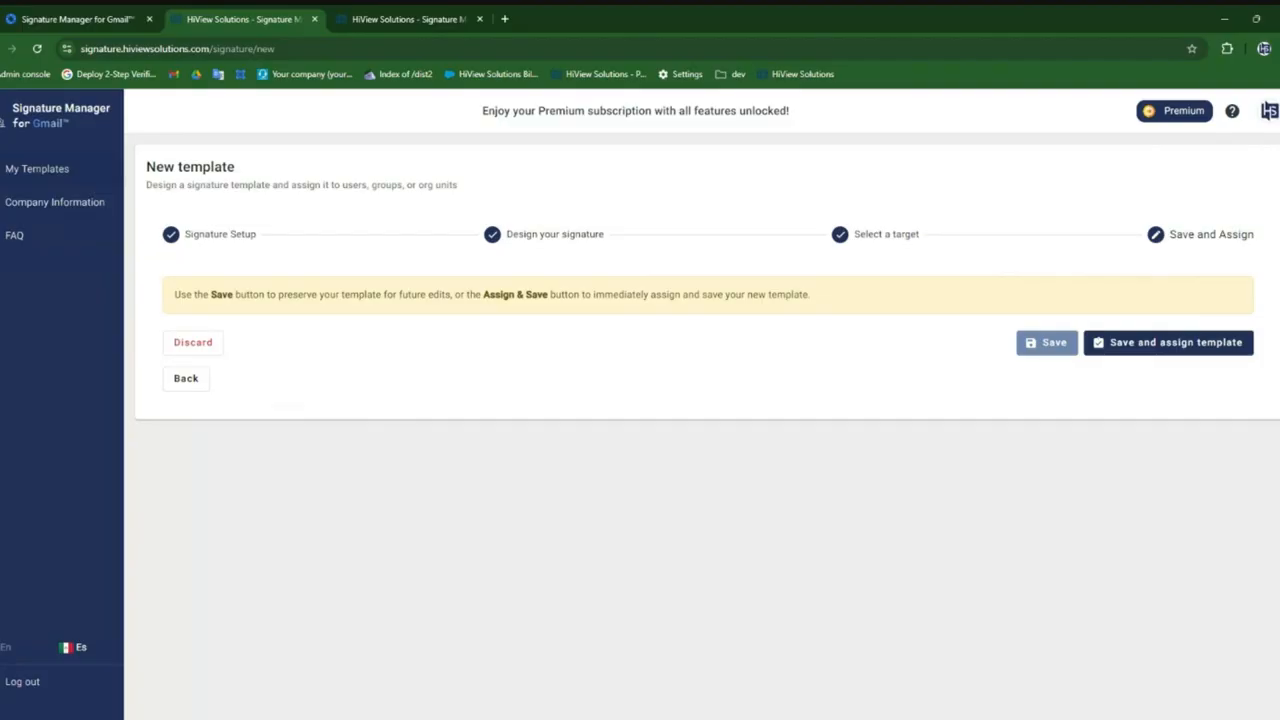
{"action": "left_click", "coordinate": [37, 170]}
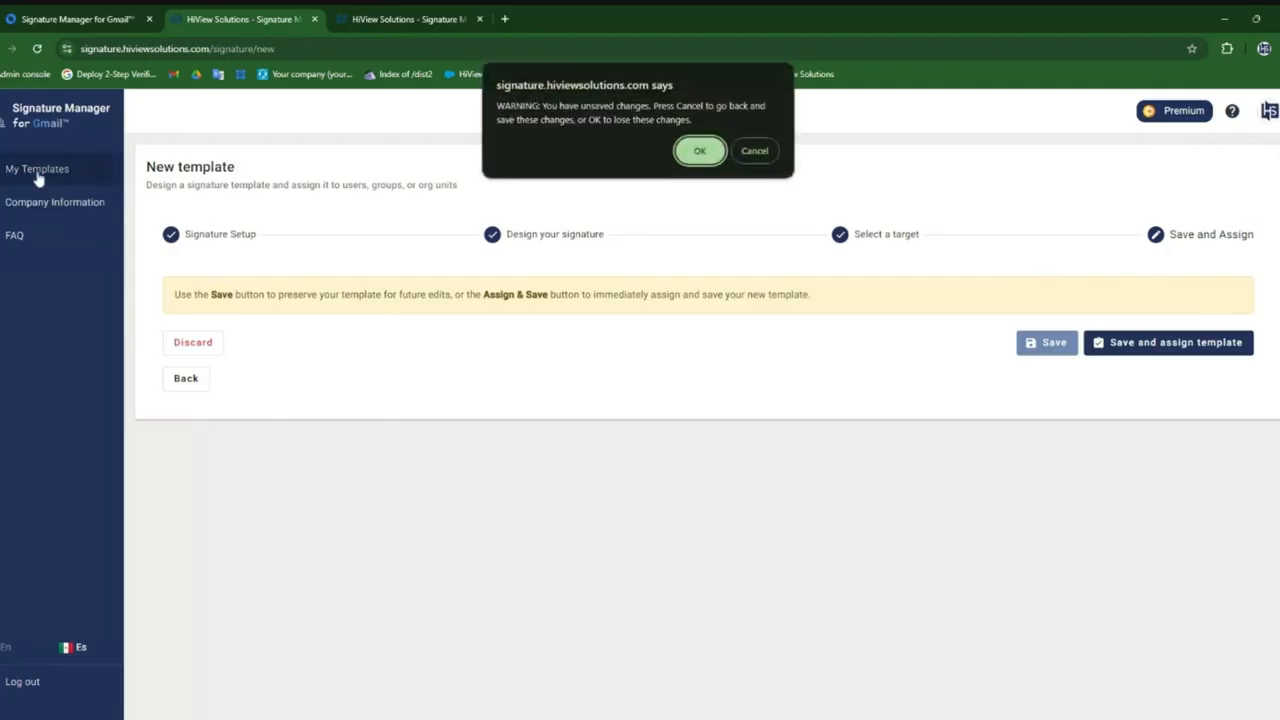
{"action": "left_click", "coordinate": [684, 155]}
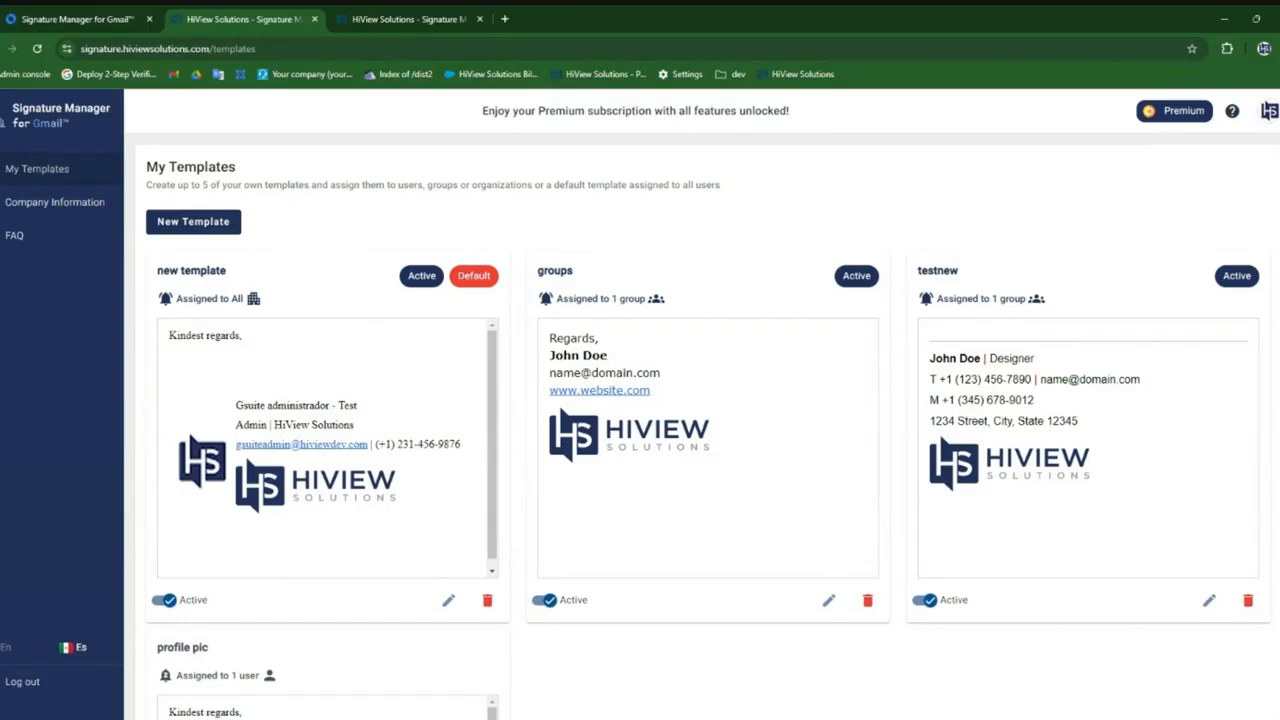
{"action": "scroll", "coordinate": [323, 271], "scroll_direction": "down", "scroll_amount": 1}
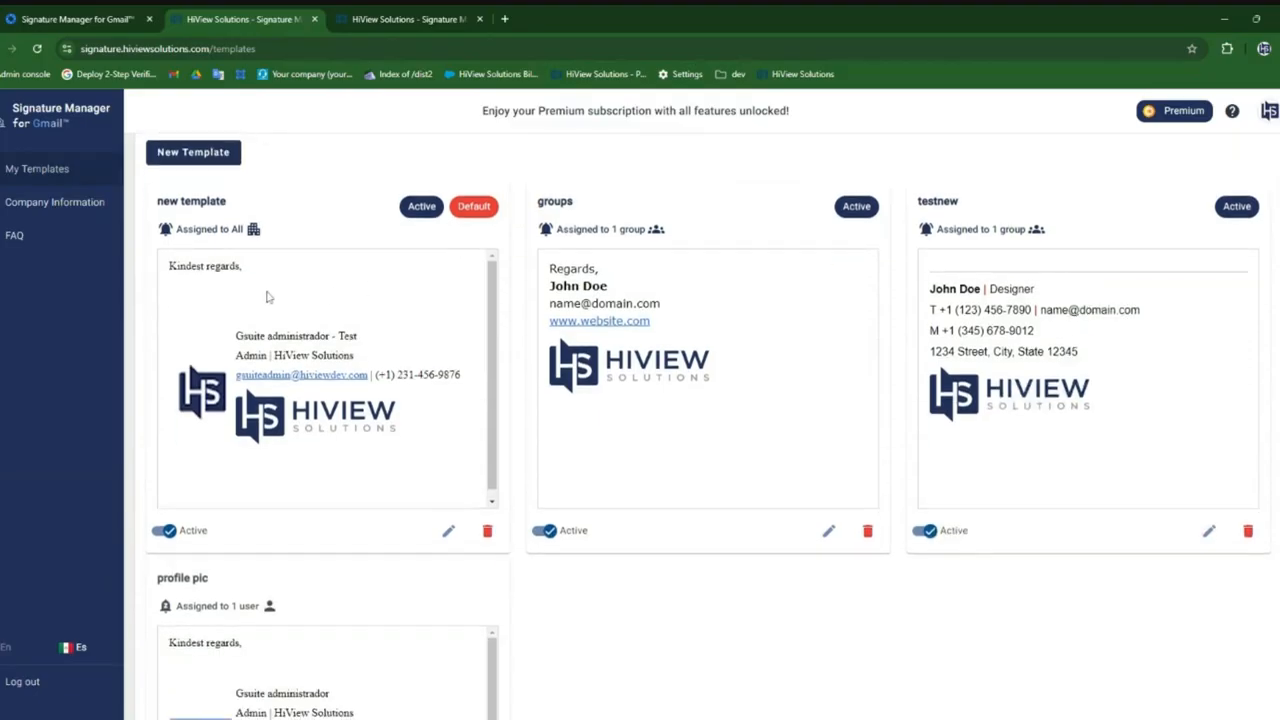